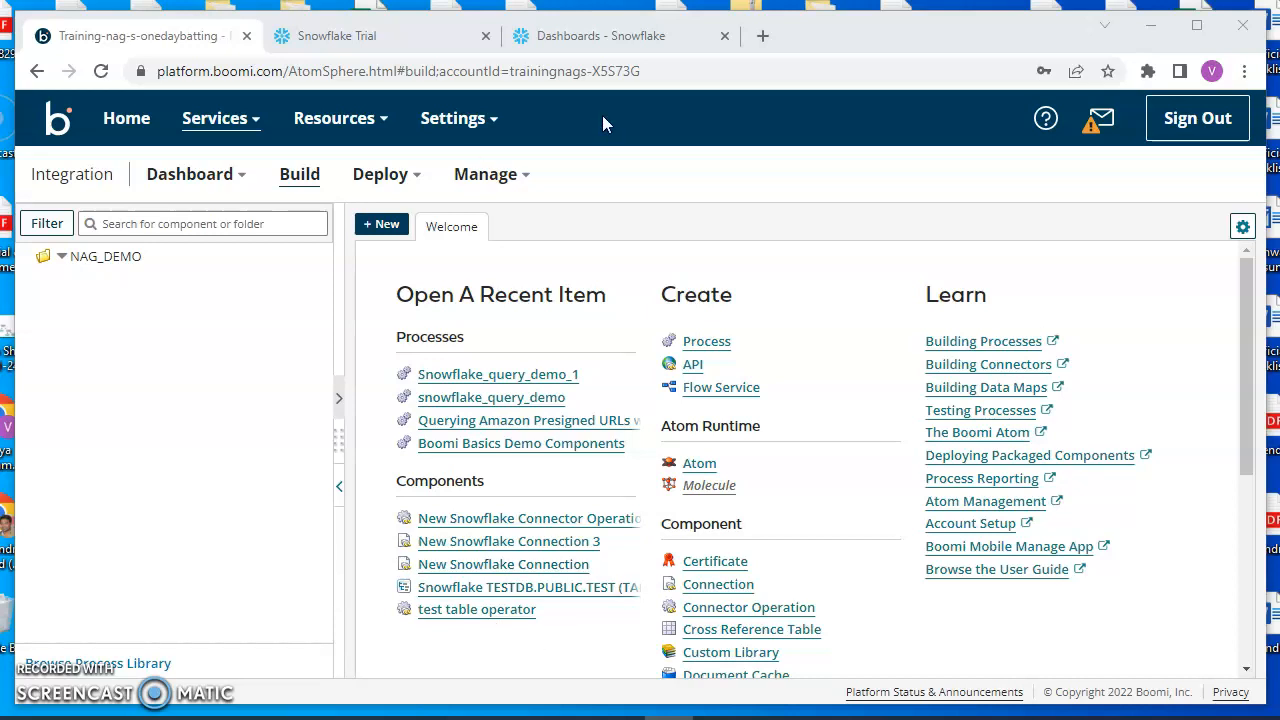
Step: Review the Snowflake trial sign-up confirmation, including the activation e-mail address and its expected arrival time
{"action": "left_click", "coordinate": [430, 42]}
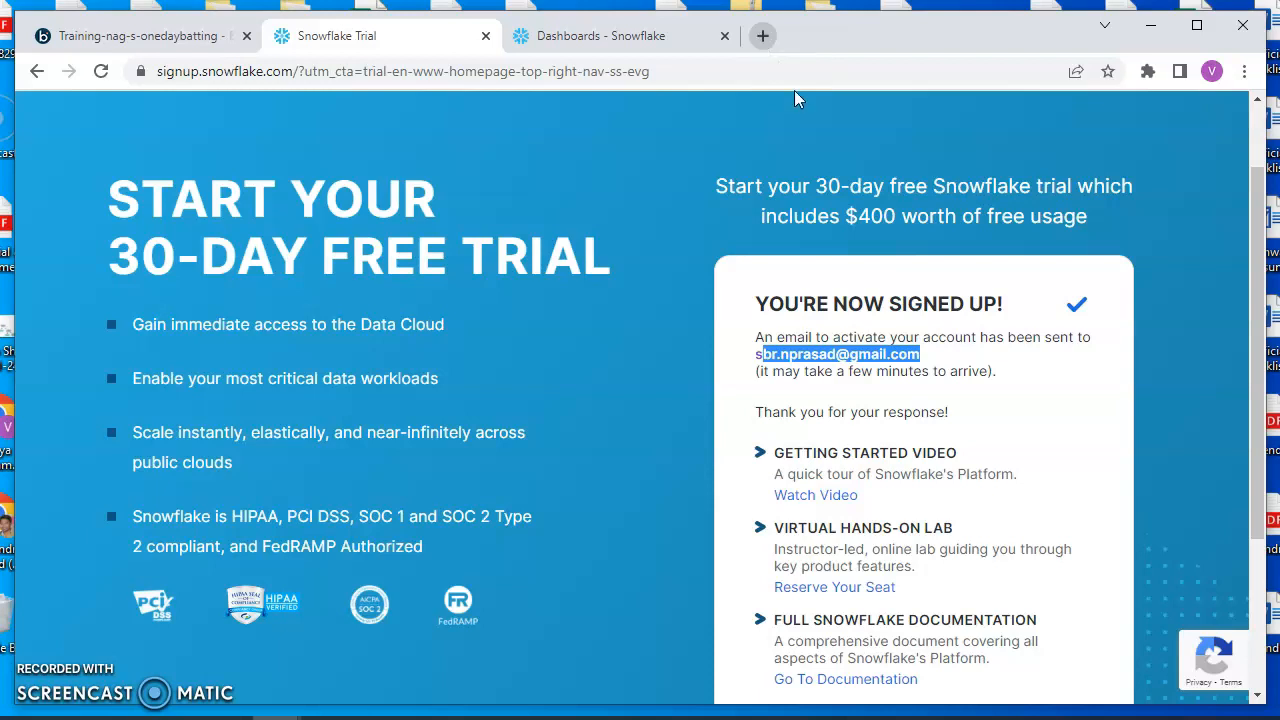
{"action": "left_click", "coordinate": [1147, 387]}
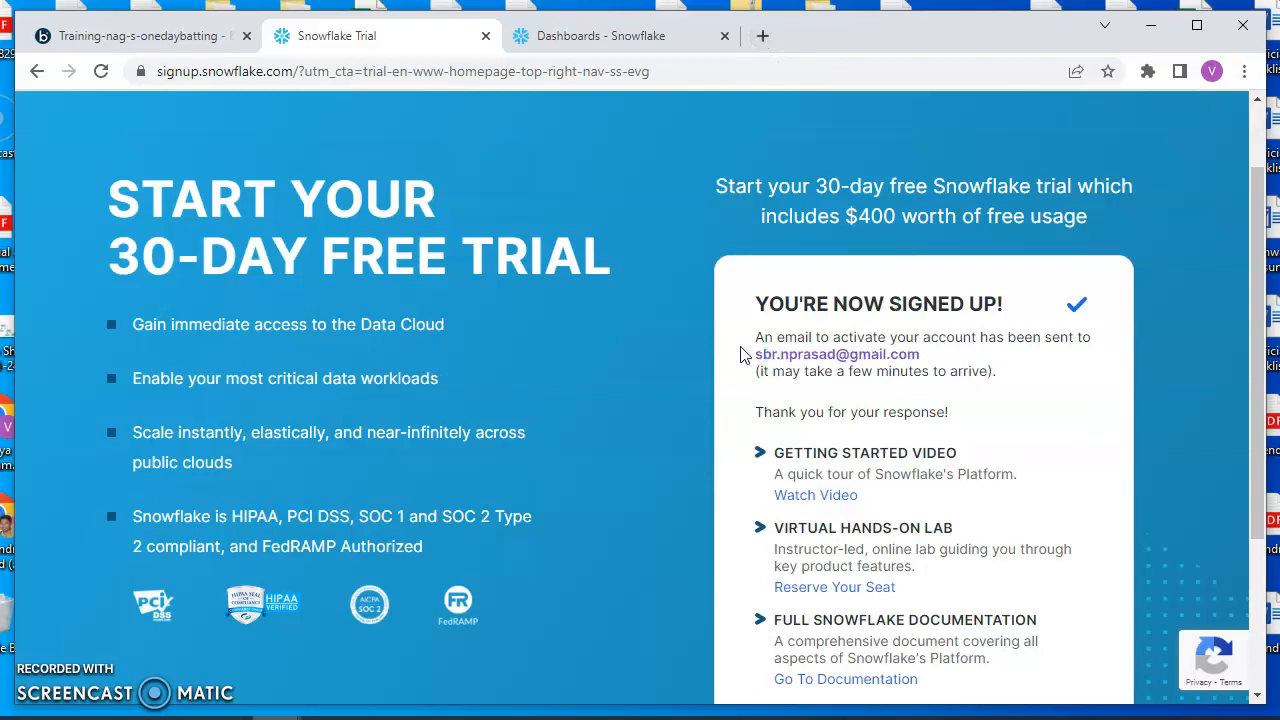
{"action": "left_click_drag", "start_coordinate": [755, 357], "coordinate": [925, 365]}
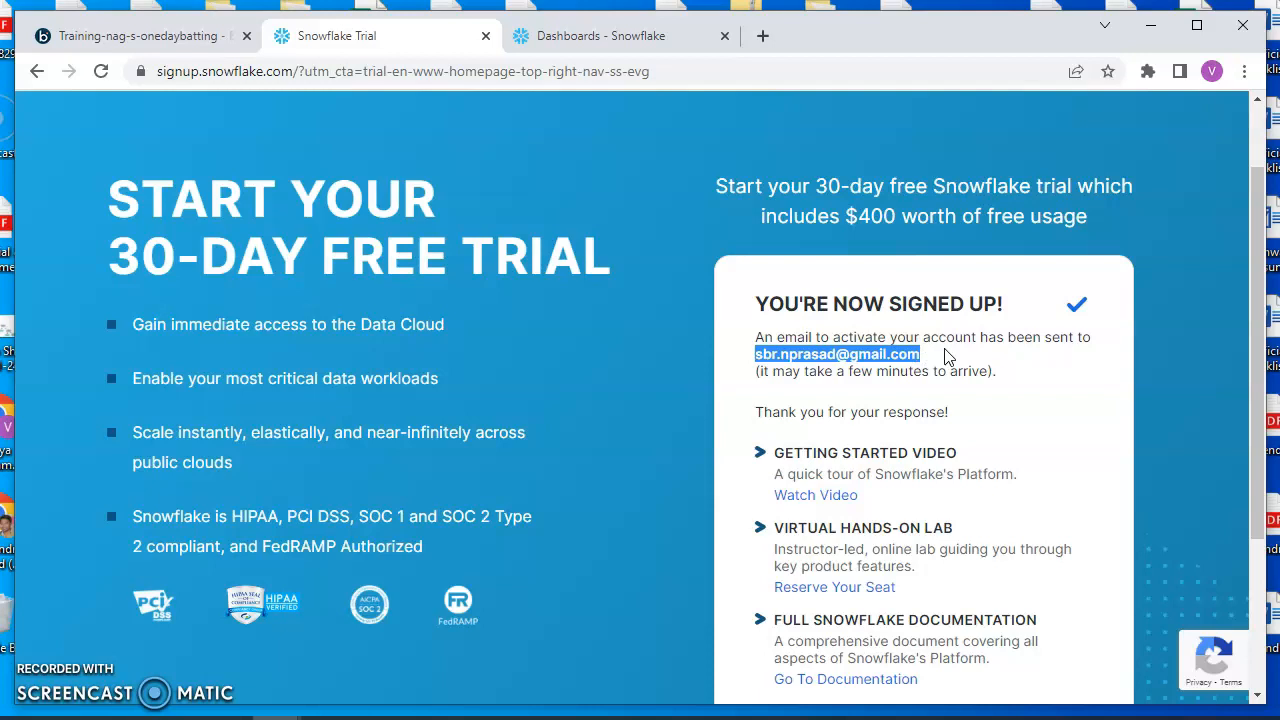
{"action": "left_click", "coordinate": [1168, 432]}
{"action": "scroll", "coordinate": [943, 376], "scroll_direction": "down", "scroll_amount": 1}
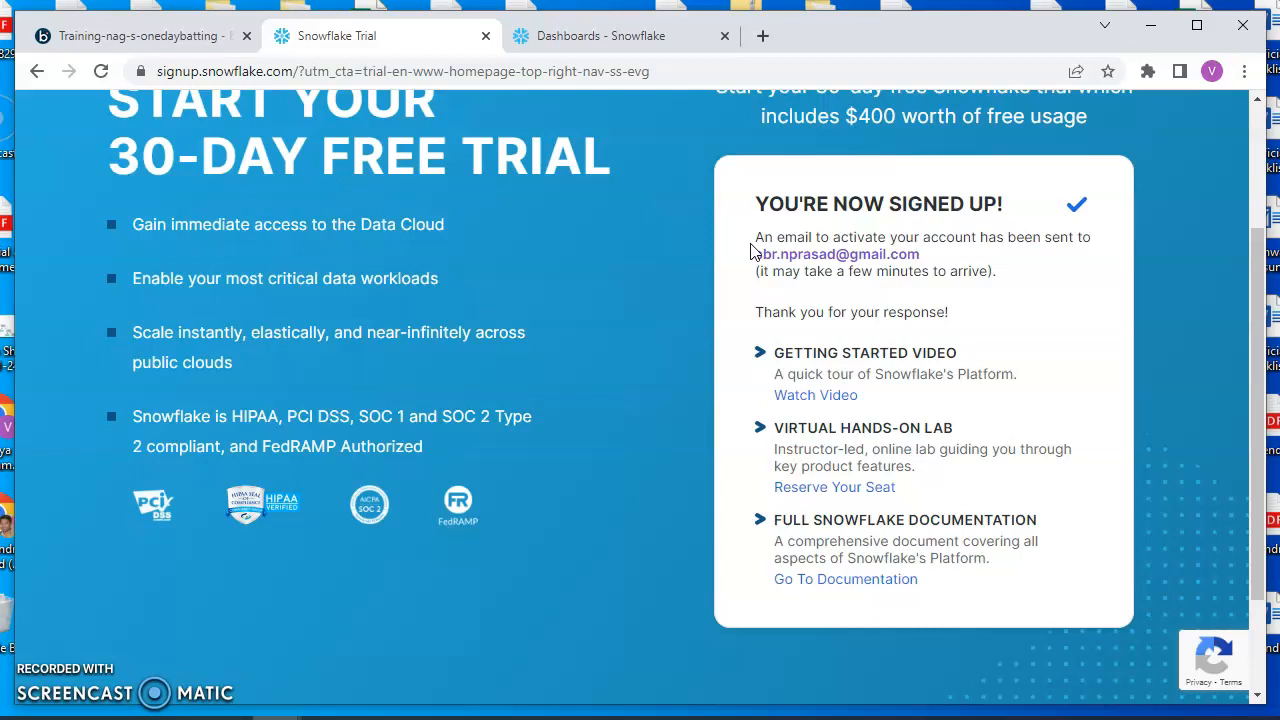
{"action": "left_click_drag", "start_coordinate": [752, 234], "coordinate": [1012, 285]}
{"action": "left_click", "coordinate": [1023, 306]}
{"action": "left_click_drag", "start_coordinate": [755, 256], "coordinate": [922, 255]}
{"action": "left_click", "coordinate": [1046, 303]}
{"action": "left_click_drag", "start_coordinate": [758, 270], "coordinate": [988, 273]}
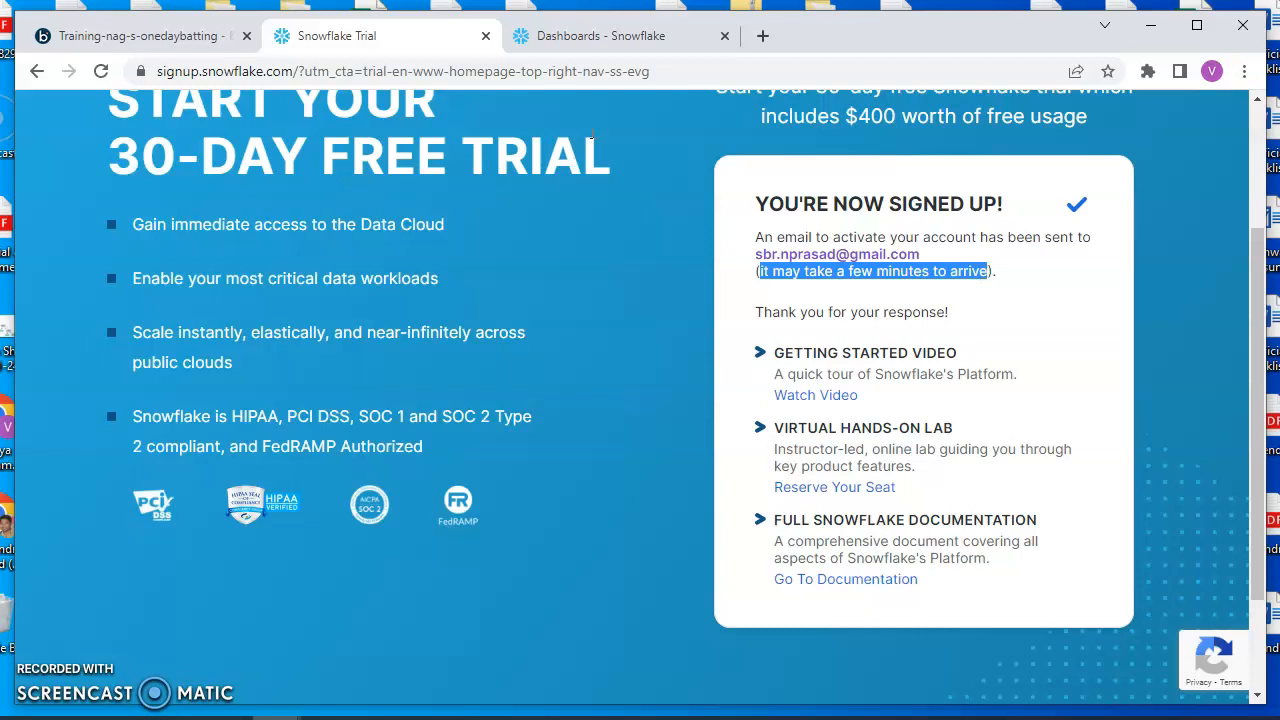
Step: Switch to the Snowflake console and open the list of databases
{"action": "left_click", "coordinate": [585, 36]}
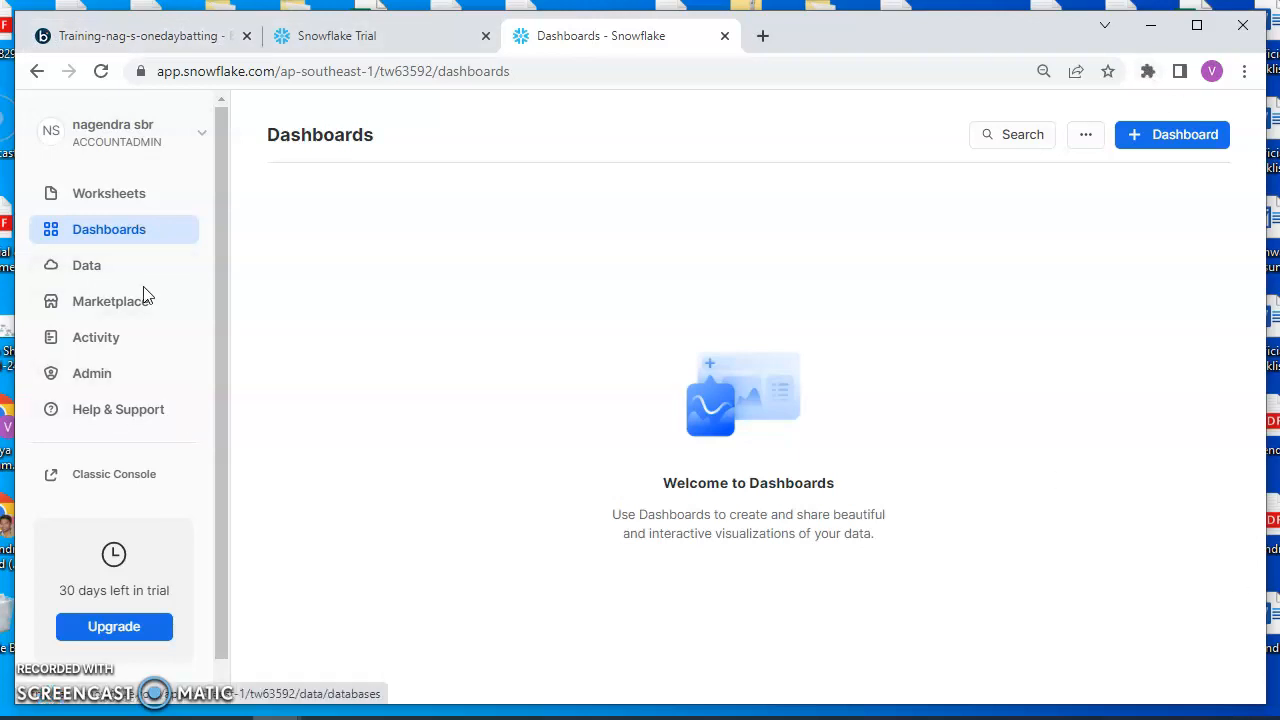
{"action": "left_click", "coordinate": [96, 274]}
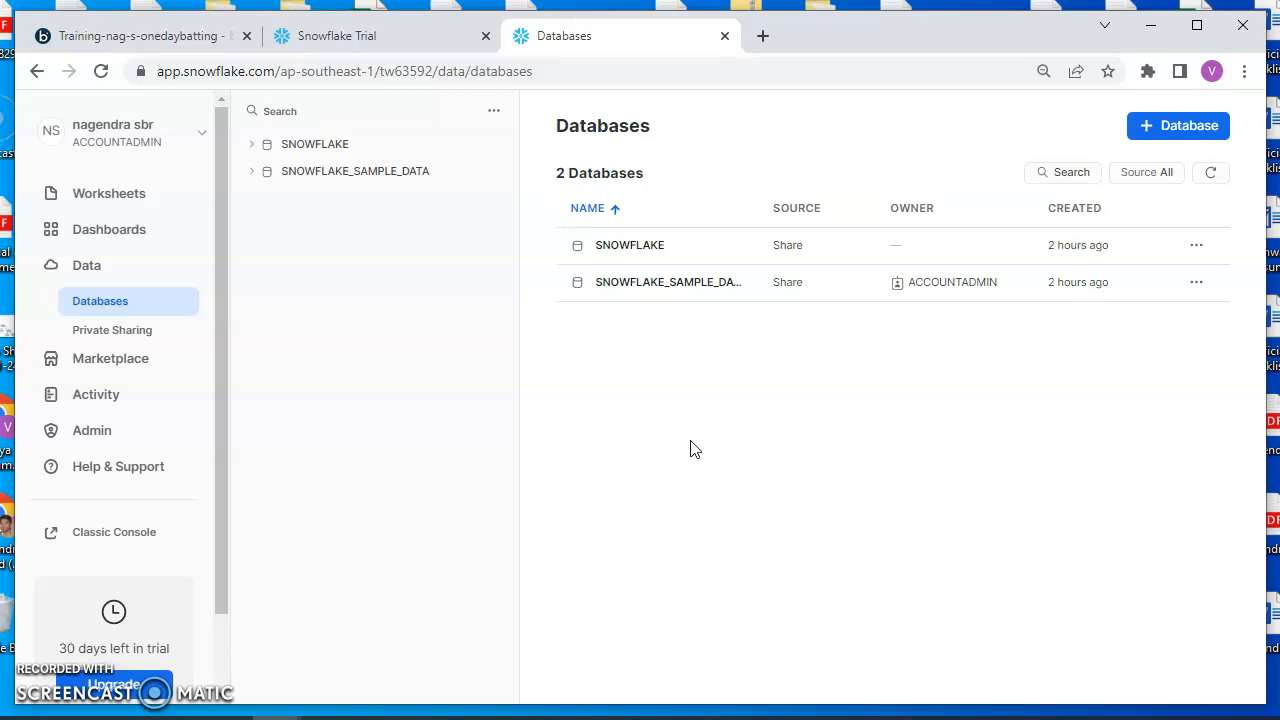
{"action": "left_click", "coordinate": [176, 40]}
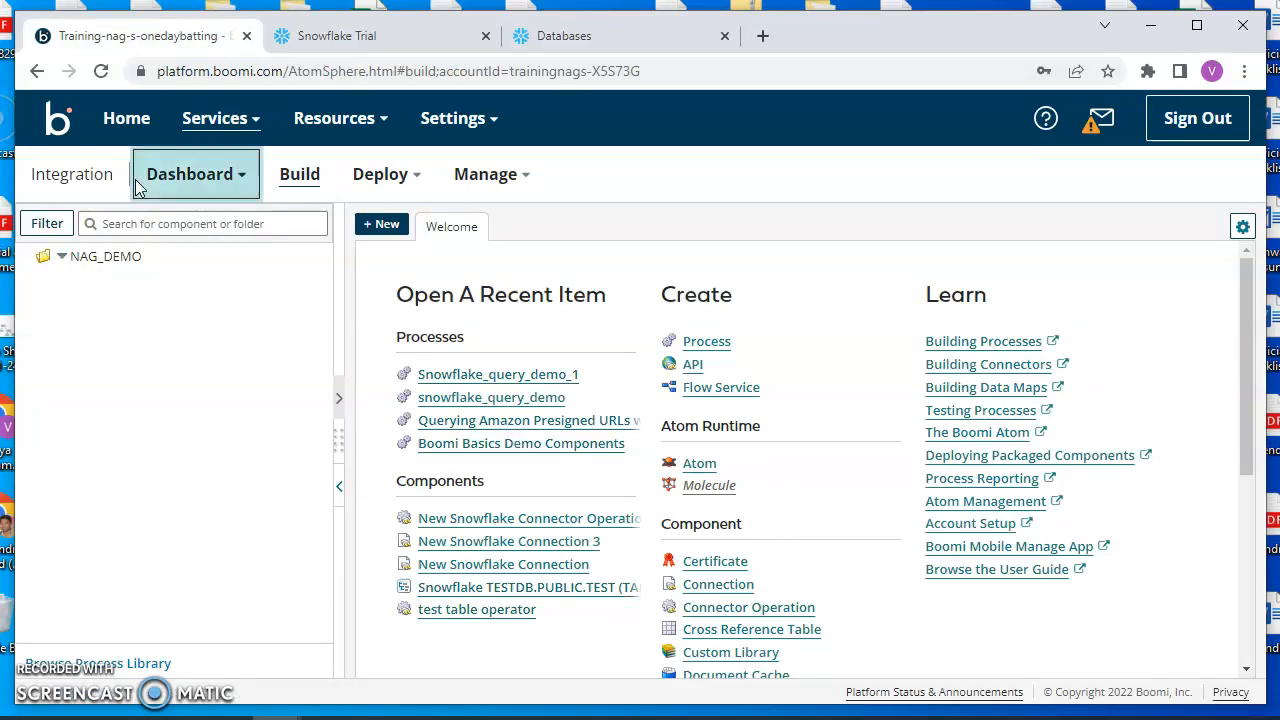
{"action": "left_click", "coordinate": [380, 44]}
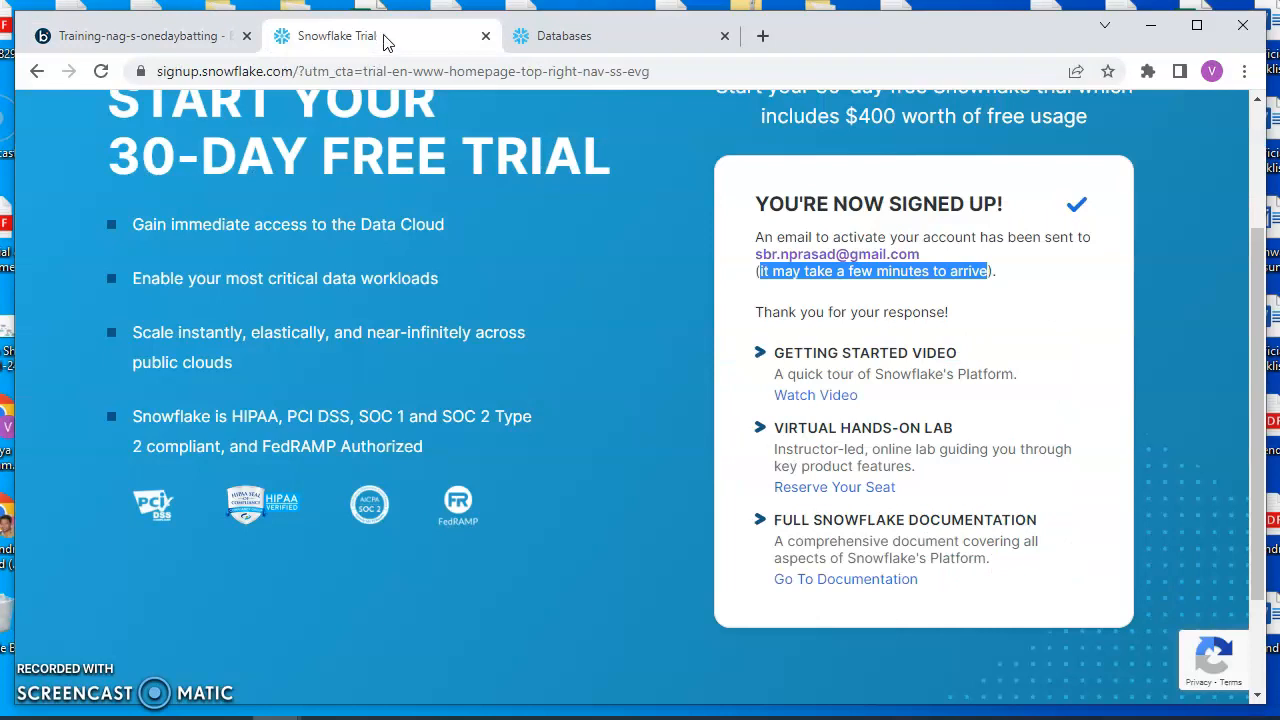
{"action": "left_click", "coordinate": [577, 37]}
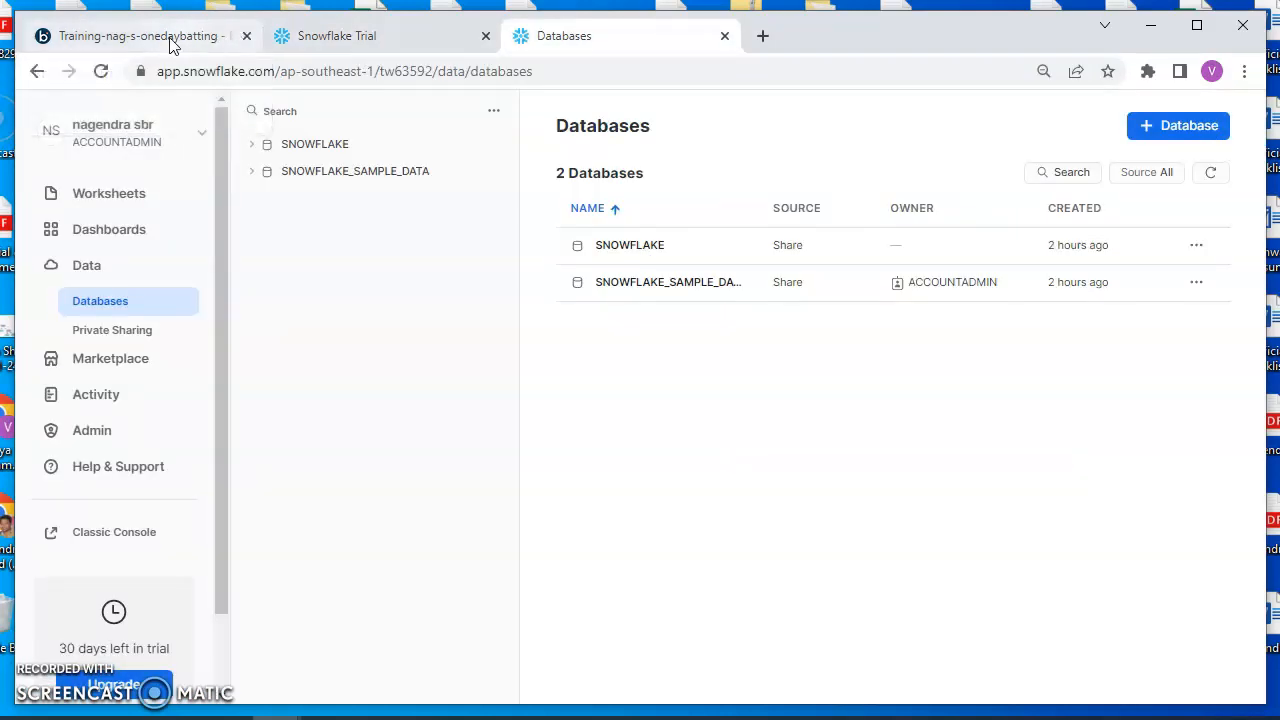
Step: Create a new Snowflake database named demo_db
{"action": "left_click", "coordinate": [1064, 172]}
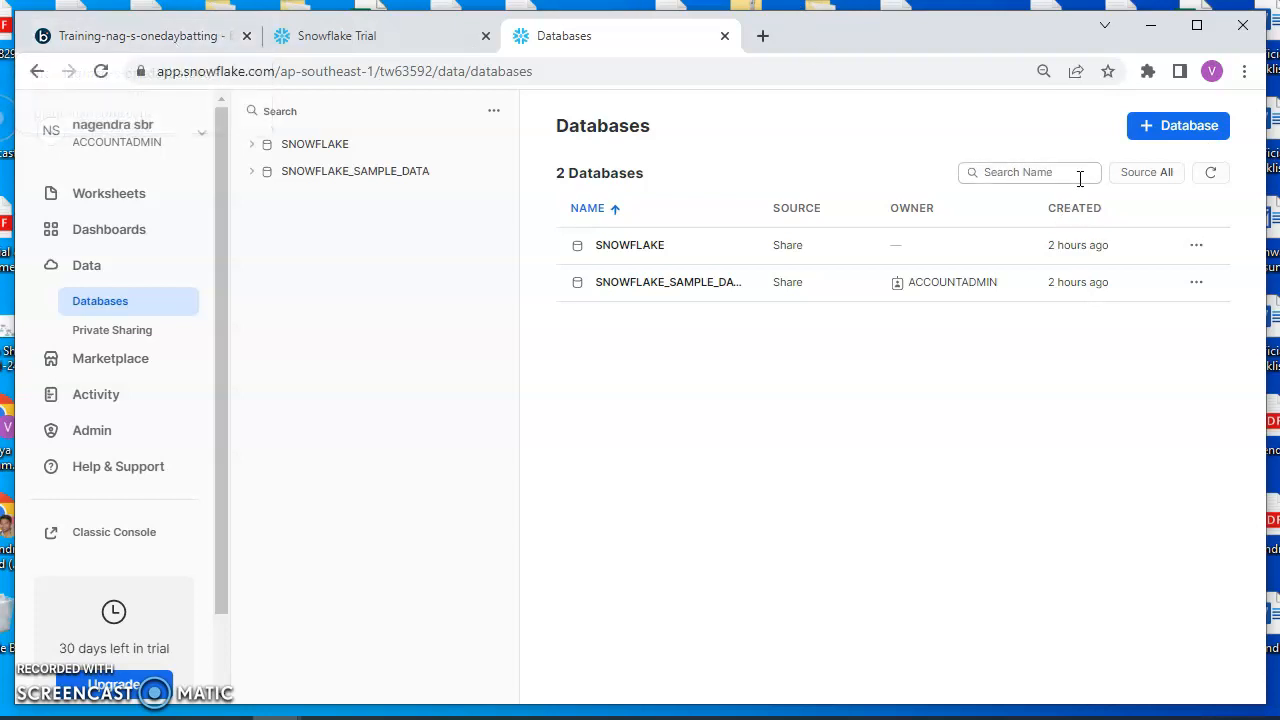
{"action": "left_click", "coordinate": [1155, 129]}
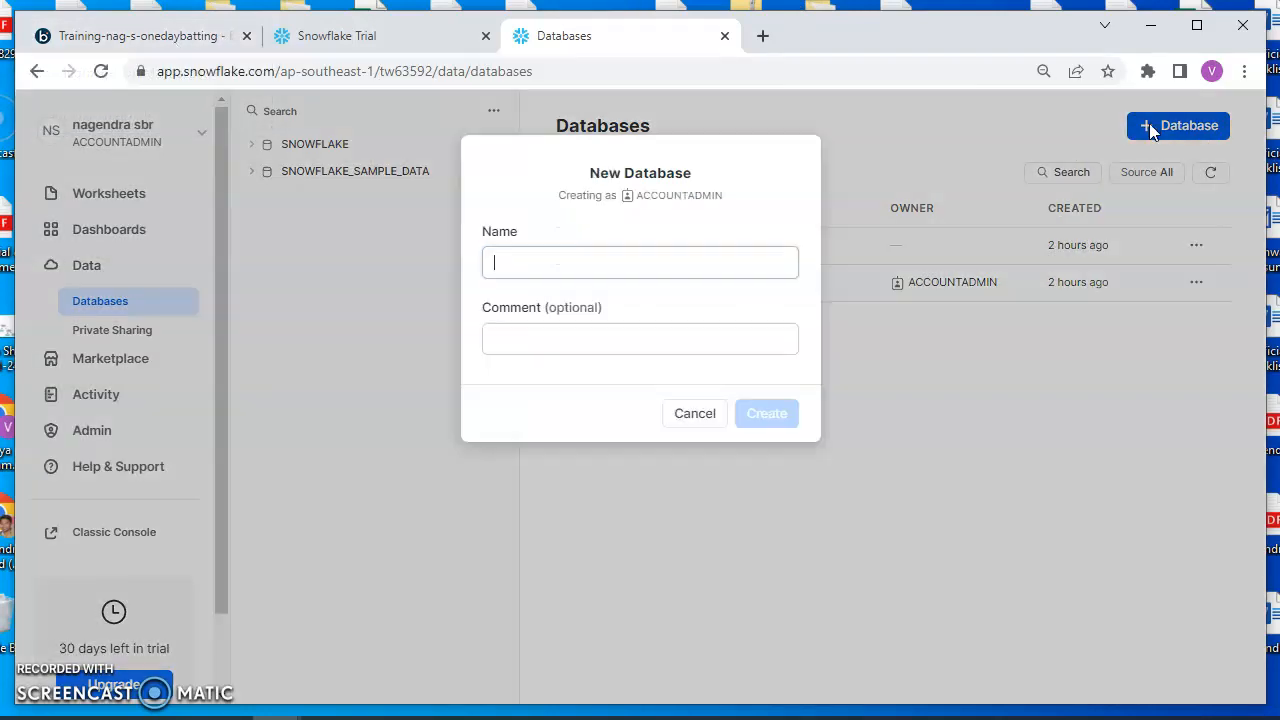
{"action": "type", "text": "de"}
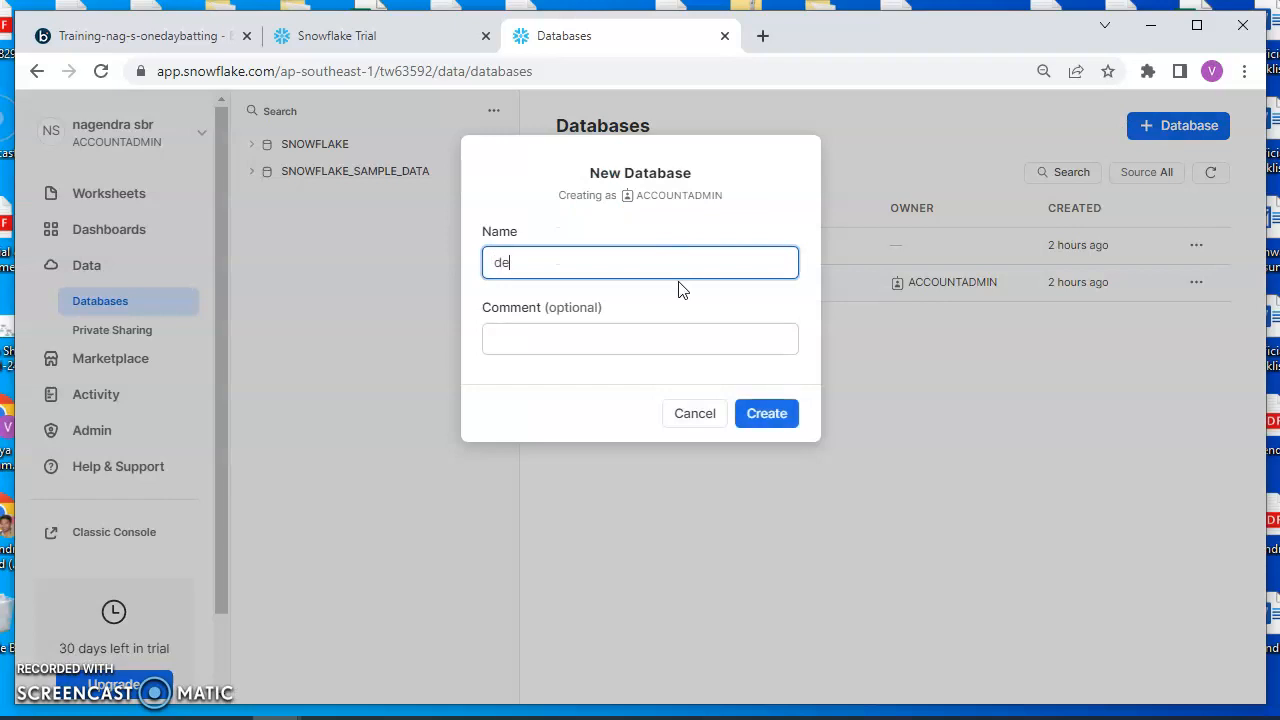
{"action": "type", "text": "mo_db"}
{"action": "left_click", "coordinate": [767, 414]}
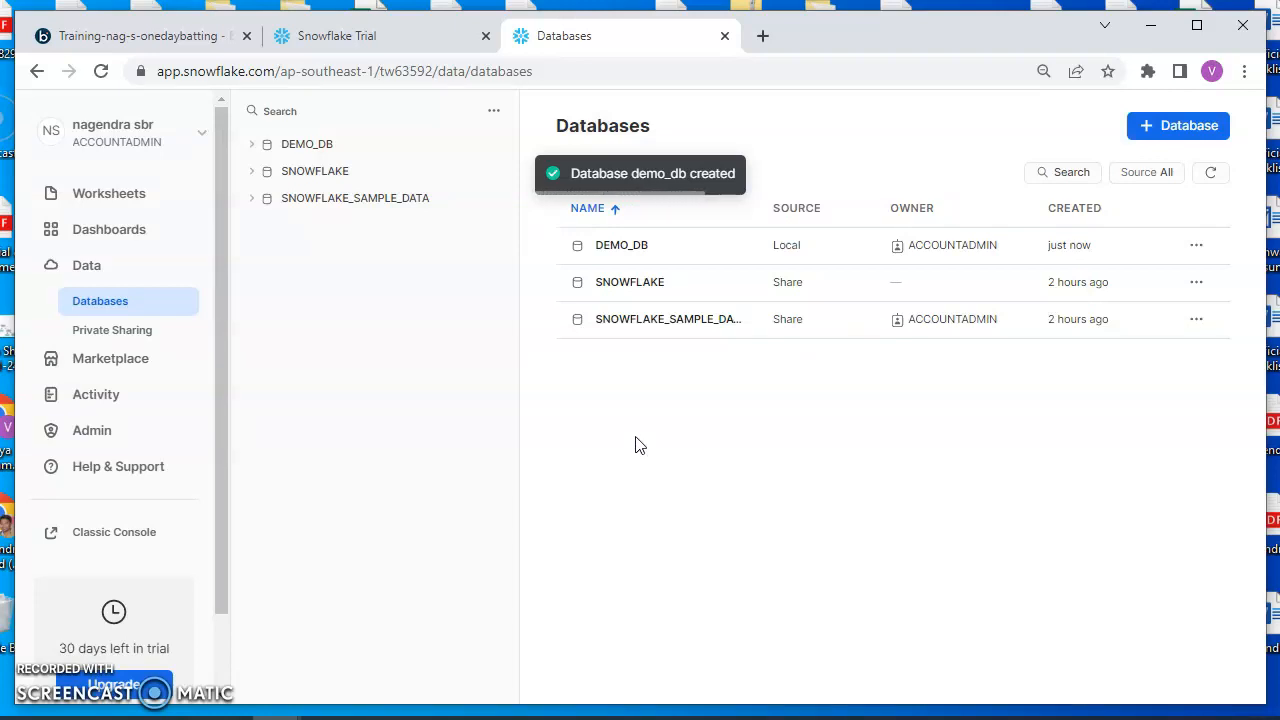
Step: Open the PUBLIC schema of DEMO_DB and start creating a standard table in it
{"action": "left_click", "coordinate": [630, 258]}
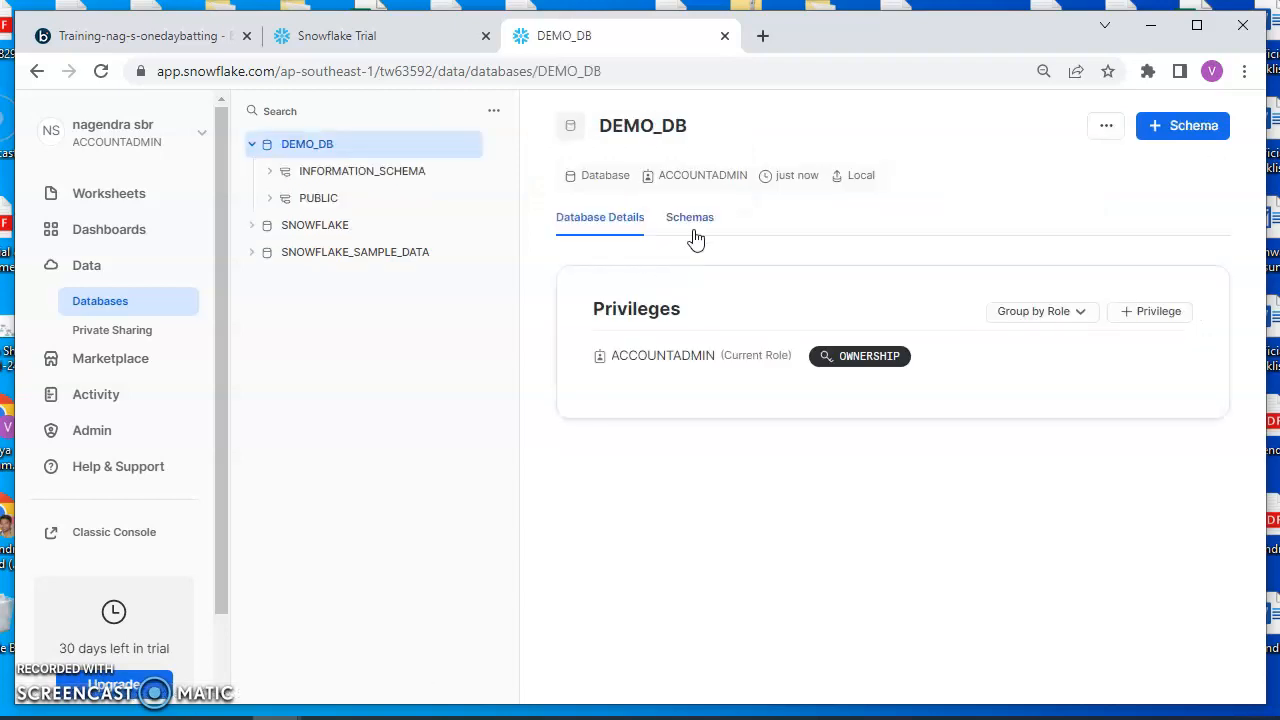
{"action": "left_click", "coordinate": [712, 233]}
{"action": "left_click", "coordinate": [632, 378]}
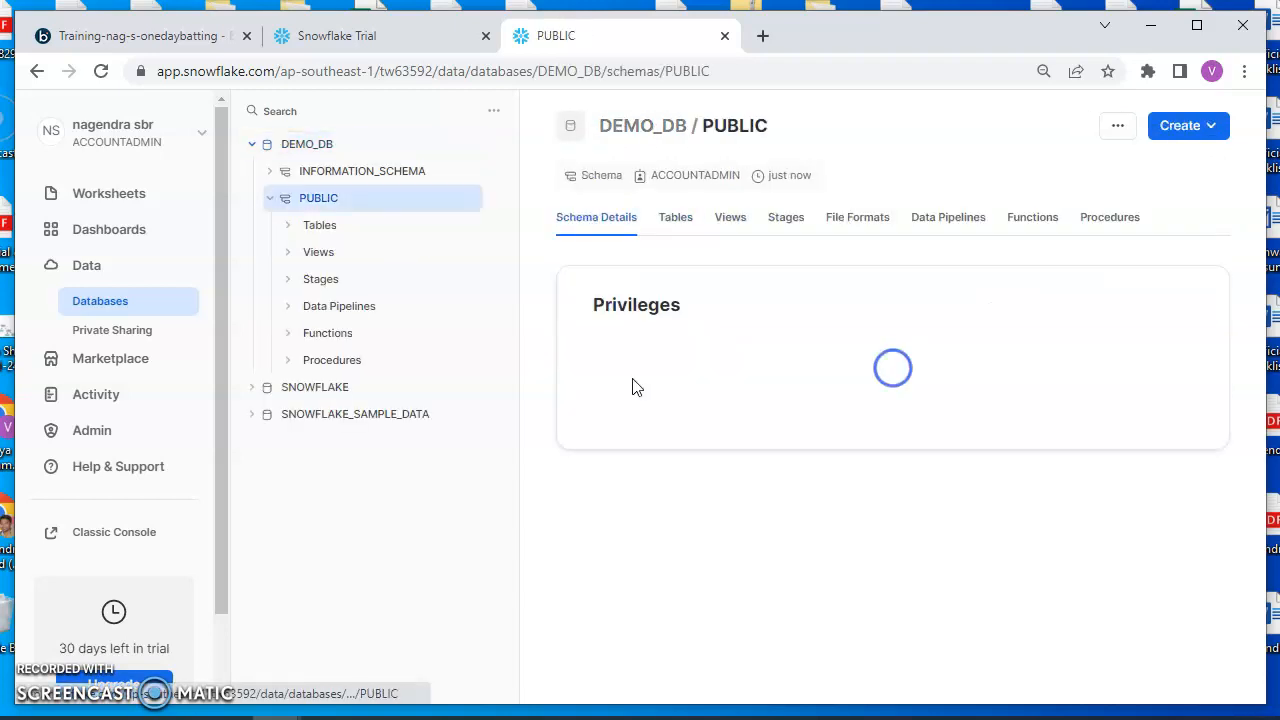
{"action": "left_click", "coordinate": [1163, 131]}
{"action": "mouse_move", "coordinate": [1183, 171]}
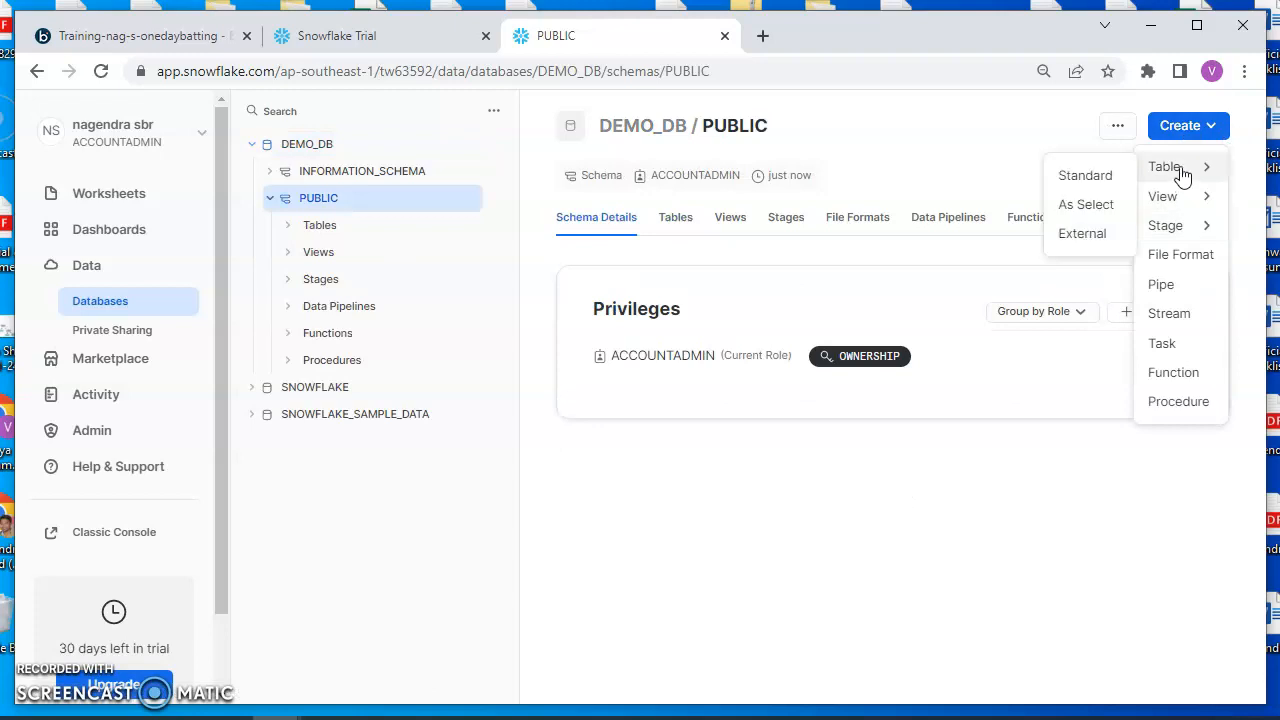
{"action": "left_click", "coordinate": [1100, 178]}
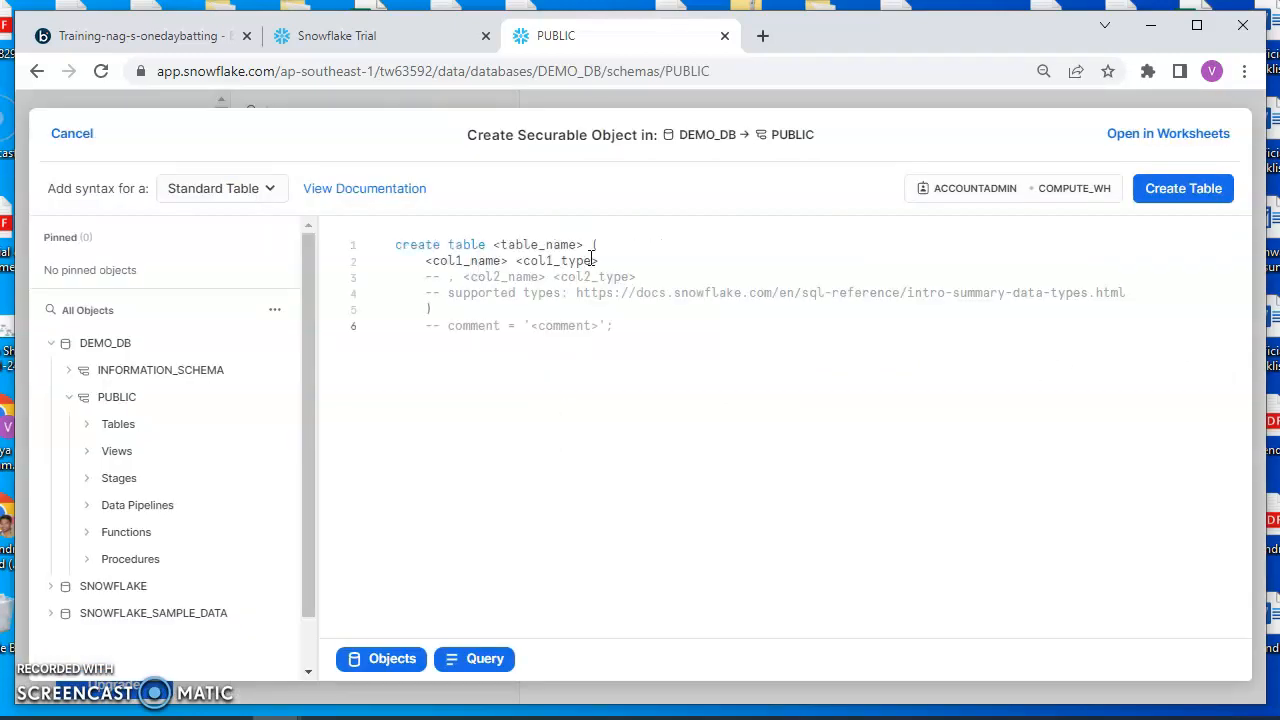
Step: Name the table emp in the create statement and define its first column as id with type "interger"
{"action": "left_click_drag", "start_coordinate": [494, 245], "coordinate": [583, 247]}
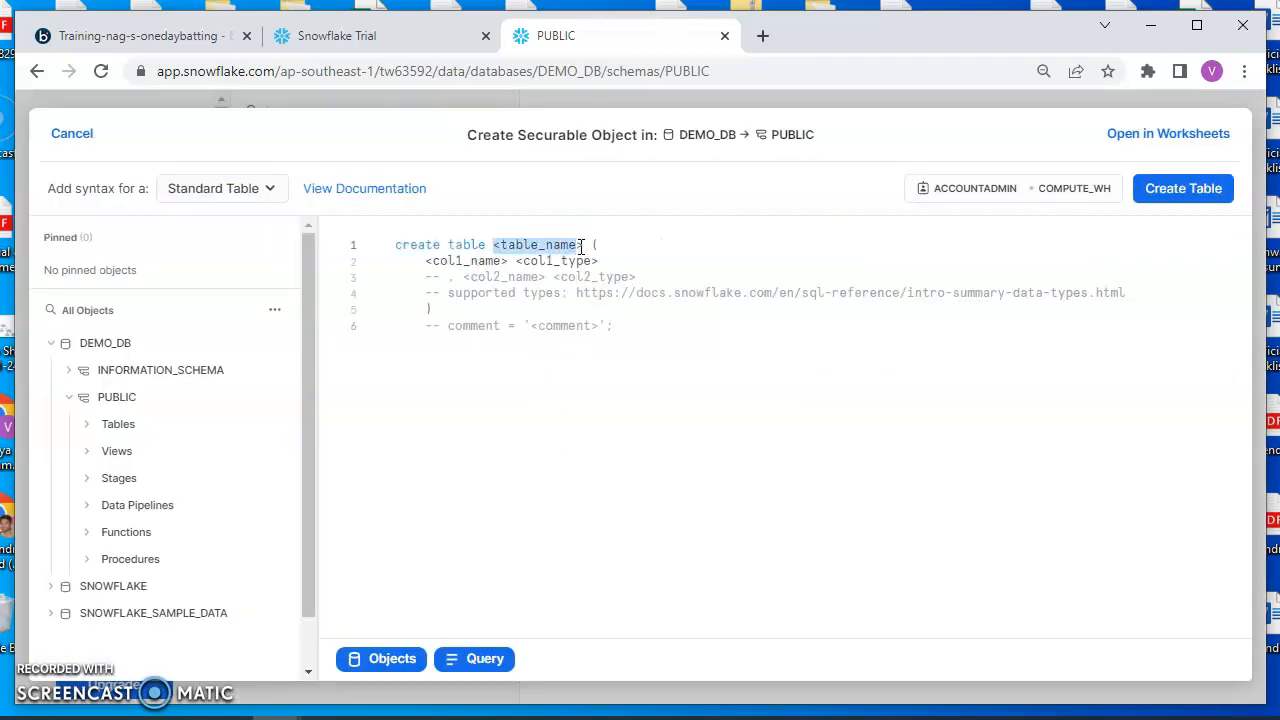
{"action": "type", "text": "emp"}
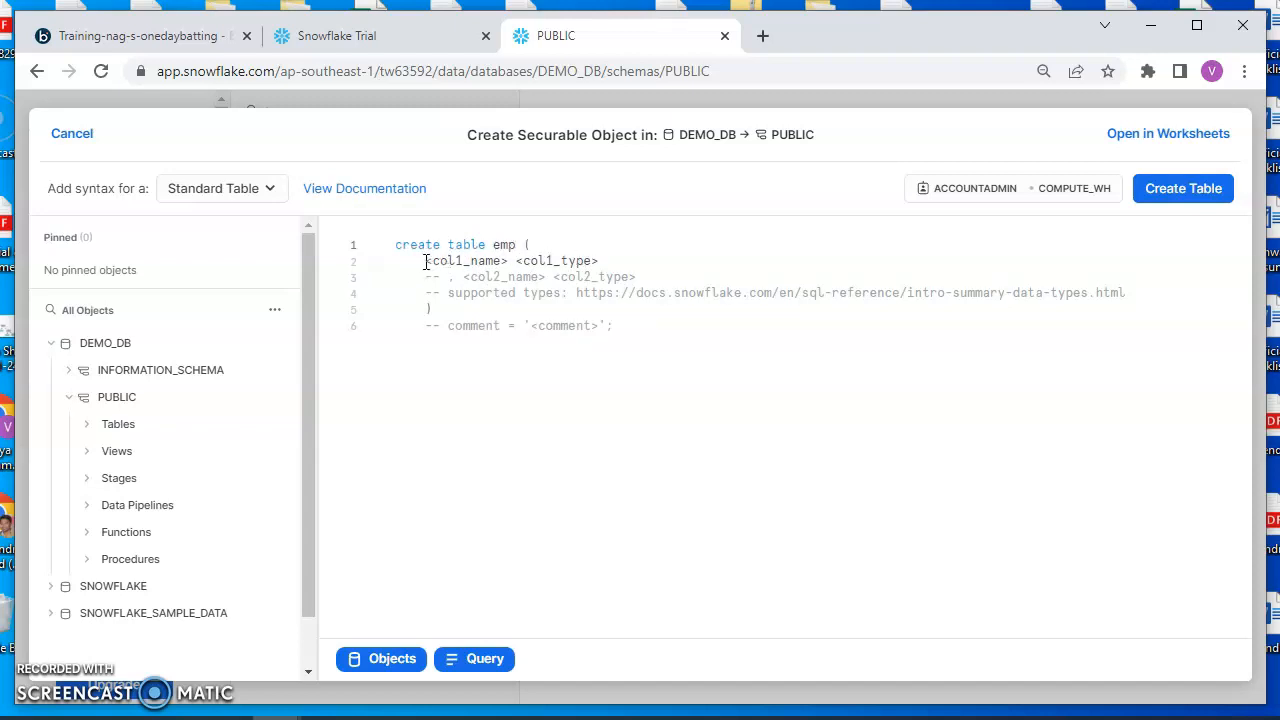
{"action": "left_click_drag", "start_coordinate": [425, 261], "coordinate": [513, 256]}
{"action": "type", "text": "id"}
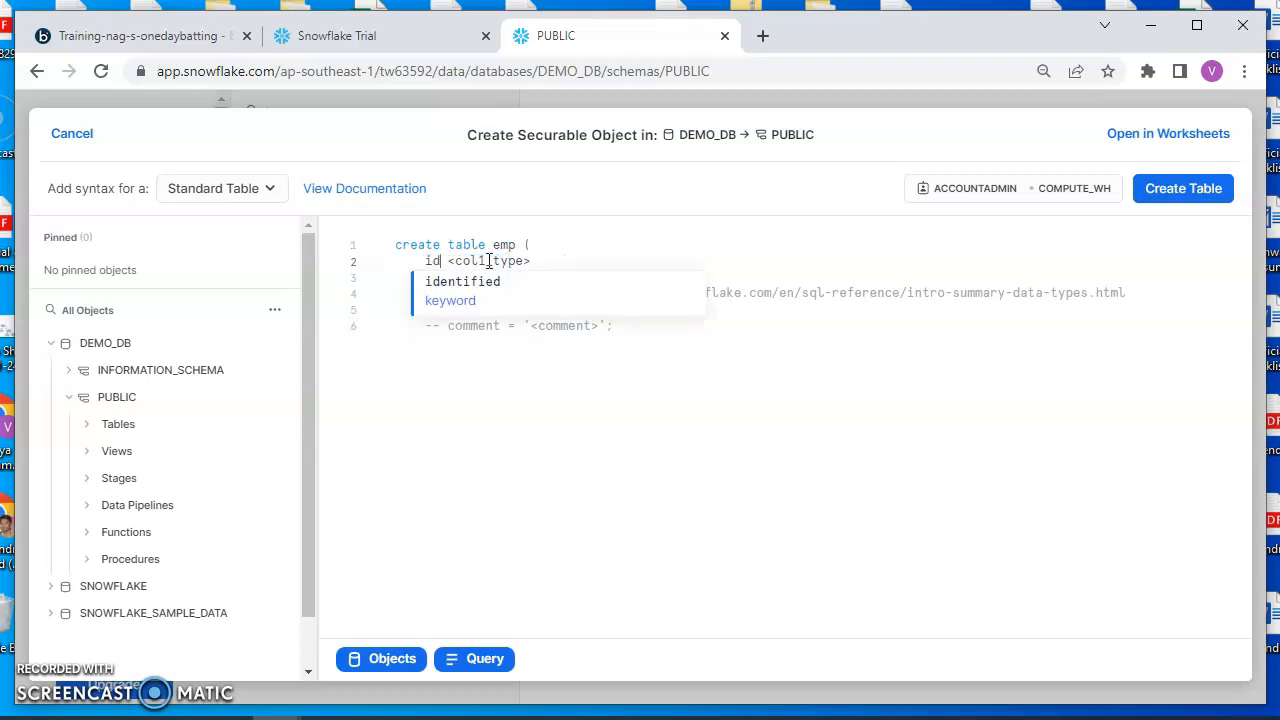
{"action": "left_click_drag", "start_coordinate": [450, 262], "coordinate": [534, 262]}
{"action": "type", "text": "interger"}
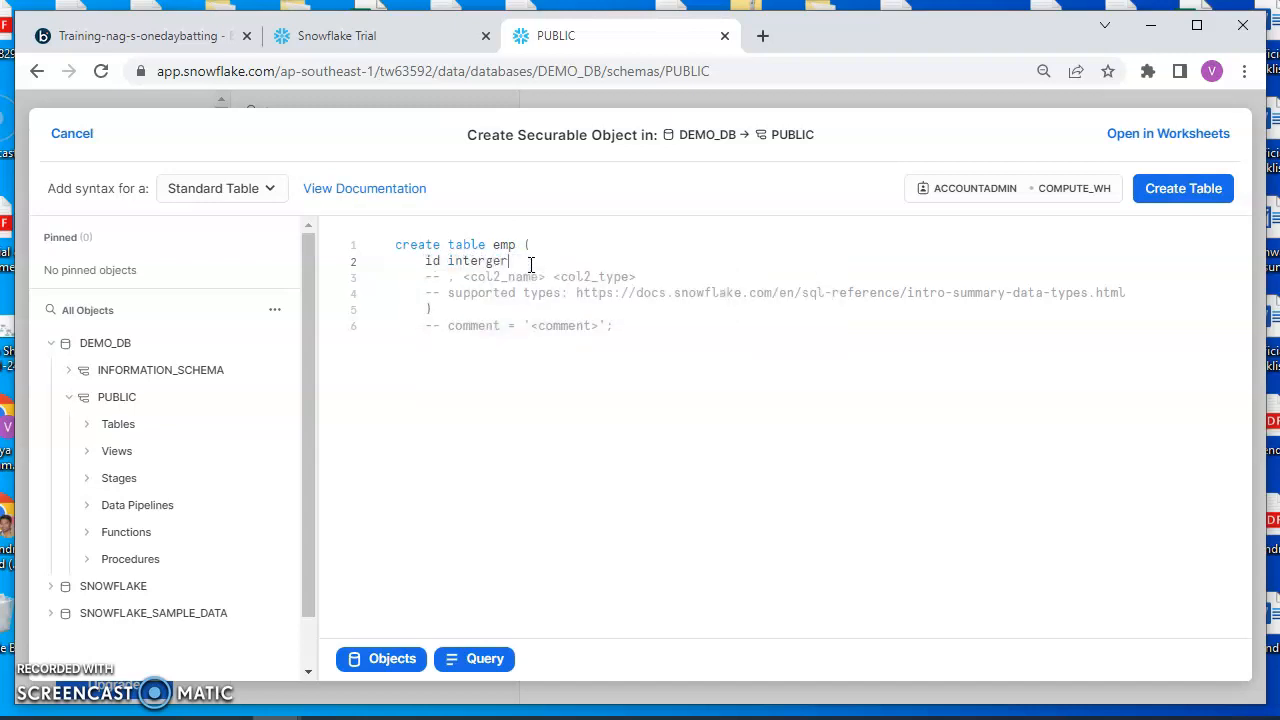
Step: Add a second column called name with type string and try to create the table
{"action": "type", "text": ","}
{"action": "key", "text": "Return"}
{"action": "type", "text": "name "}
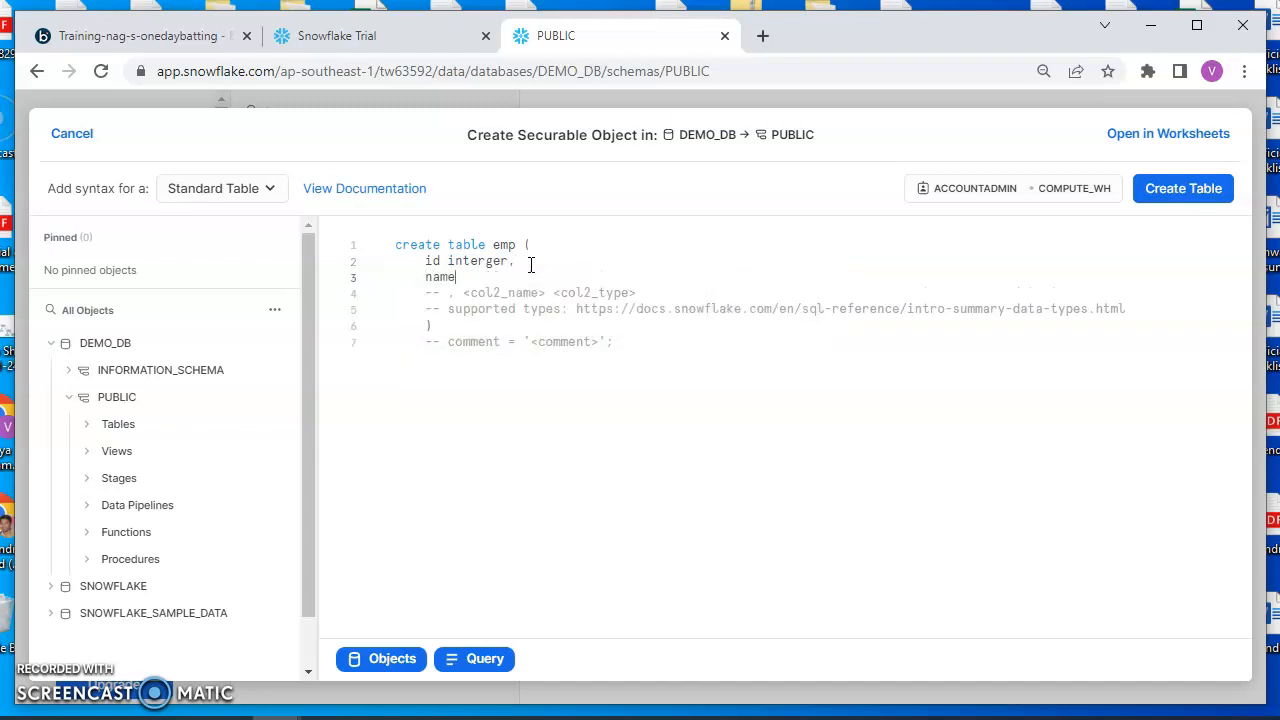
{"action": "type", "text": "string"}
{"action": "left_click", "coordinate": [1184, 189]}
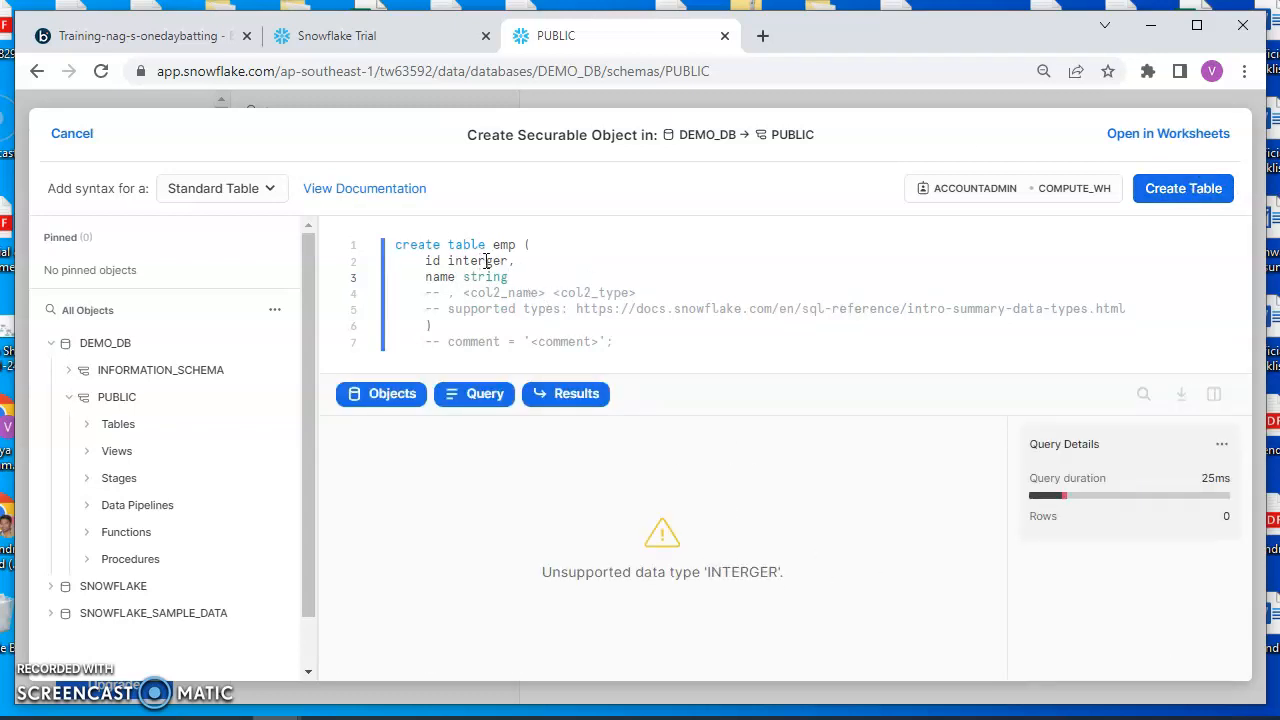
Step: Correct the id column's type to integer, create the emp table, and highlight its generated definition
{"action": "key", "text": "BackSpace"}
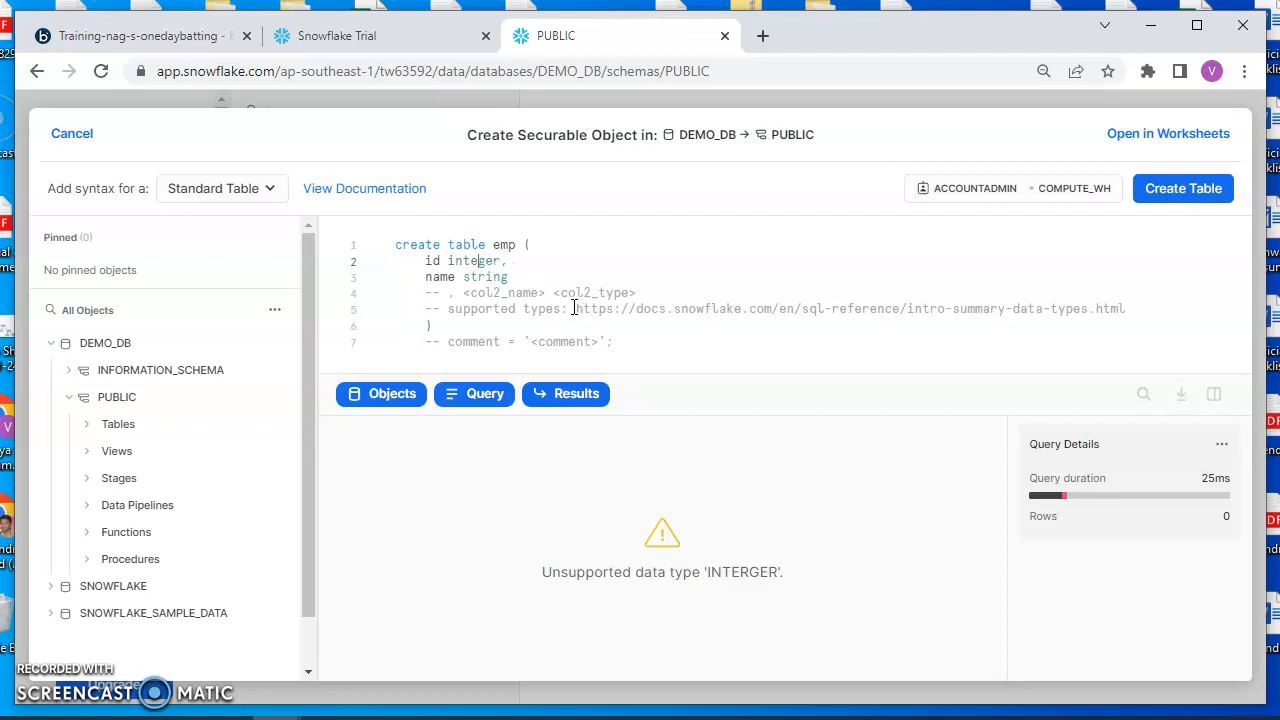
{"action": "left_click", "coordinate": [1184, 189]}
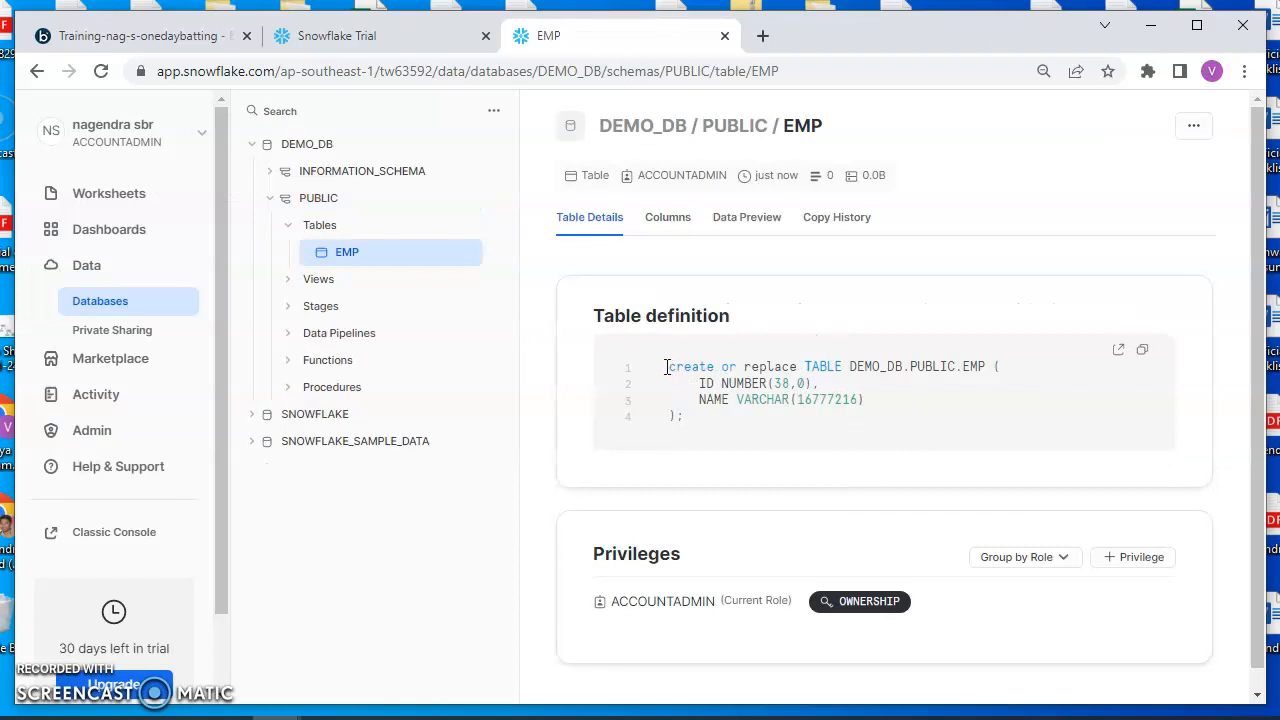
{"action": "left_click_drag", "start_coordinate": [666, 367], "coordinate": [695, 411]}
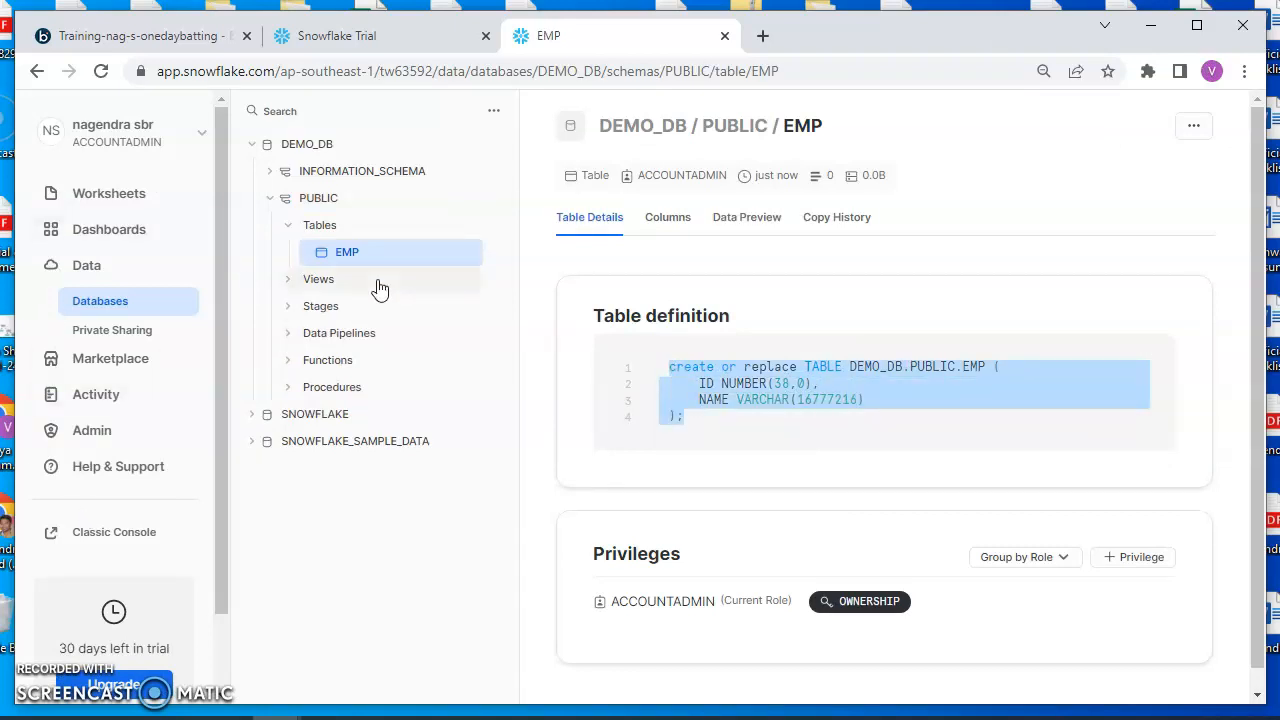
Step: Create a new worksheet and check that it targets the PUBLIC schema of DEMO_DB
{"action": "right_click", "coordinate": [115, 305]}
{"action": "key", "text": "Escape"}
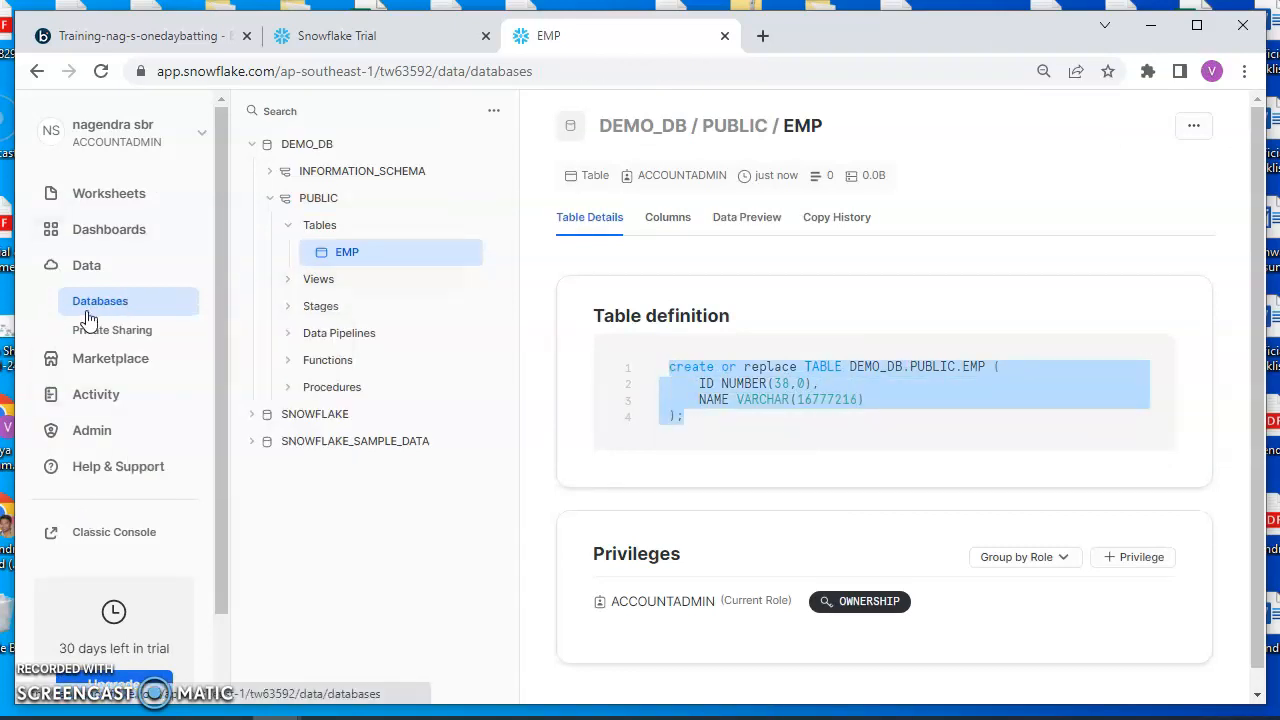
{"action": "left_click", "coordinate": [97, 308]}
{"action": "left_click", "coordinate": [118, 203]}
{"action": "left_click", "coordinate": [1143, 140]}
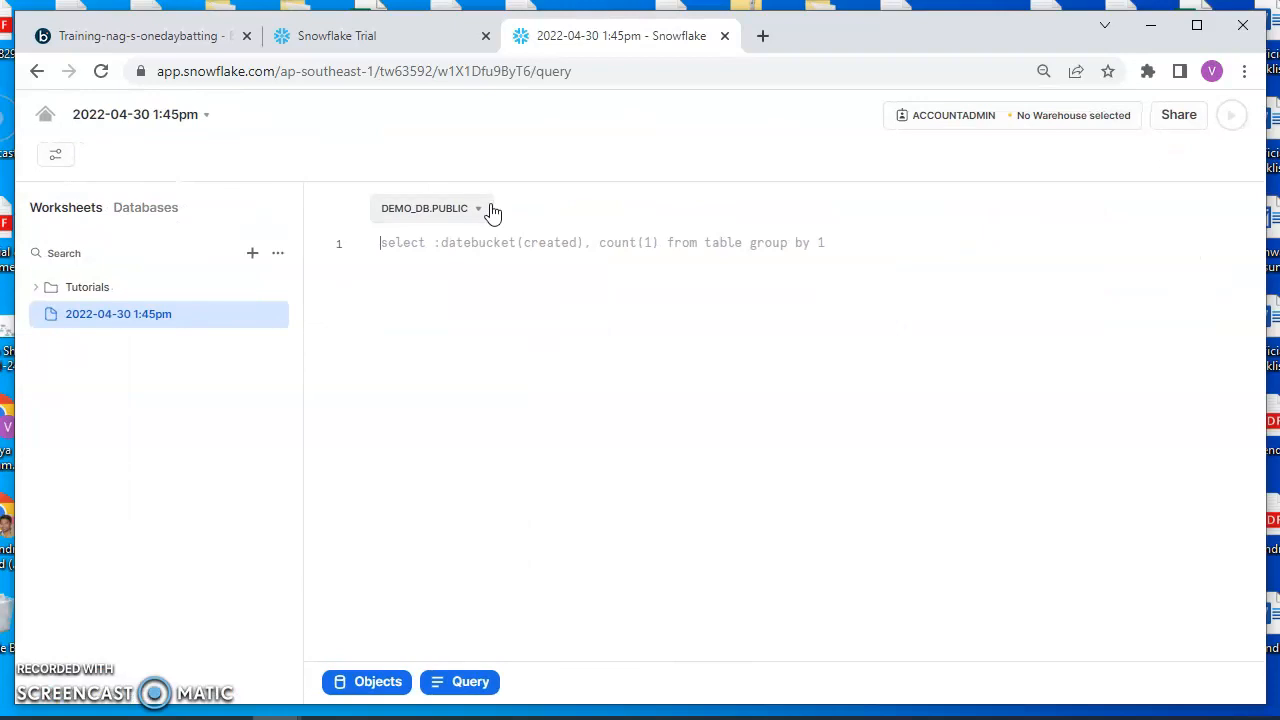
{"action": "left_click", "coordinate": [478, 210]}
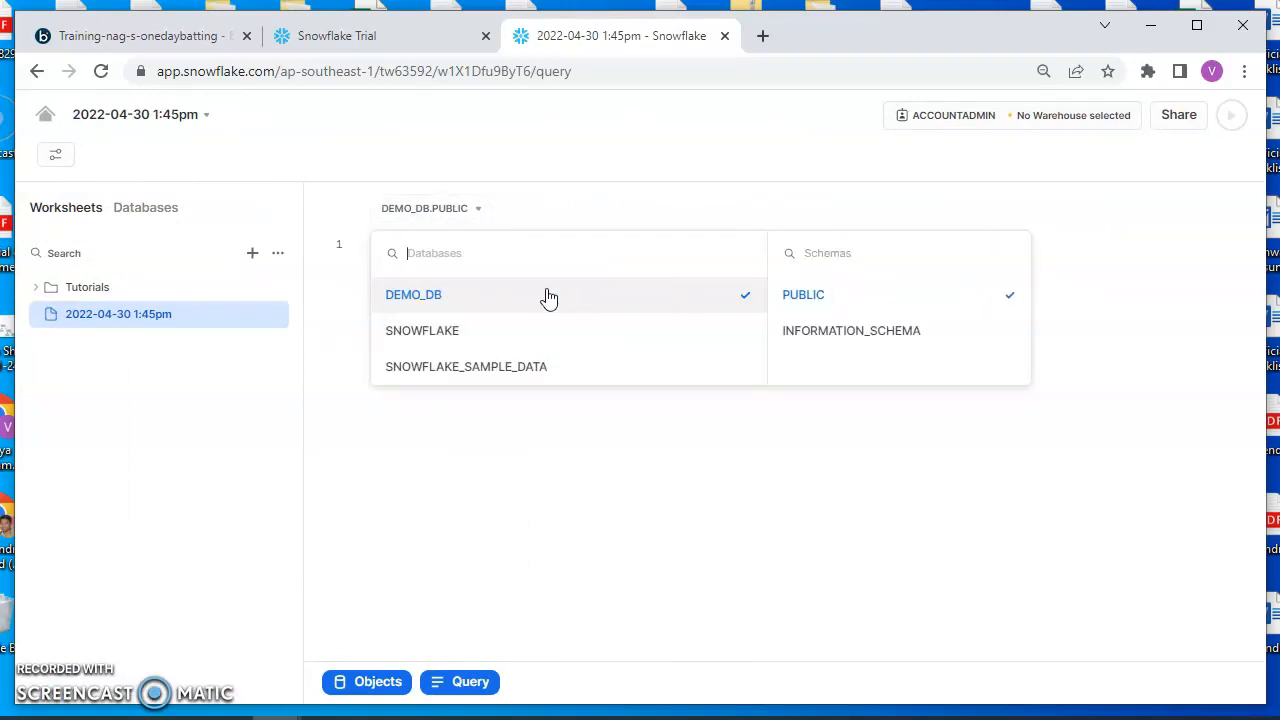
{"action": "left_click", "coordinate": [860, 455]}
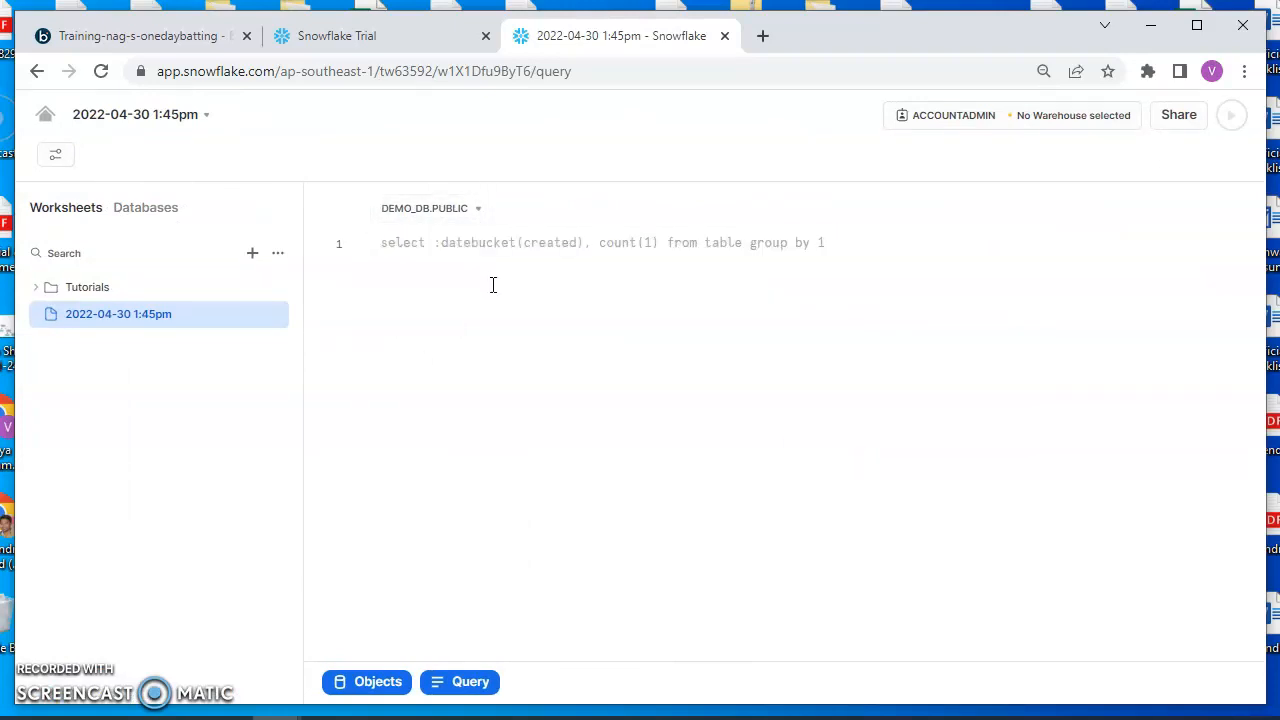
Step: Write an insert statement for the emp table's id and name columns with id 1 and a sample person's name, and select it
{"action": "type", "text": "ins"}
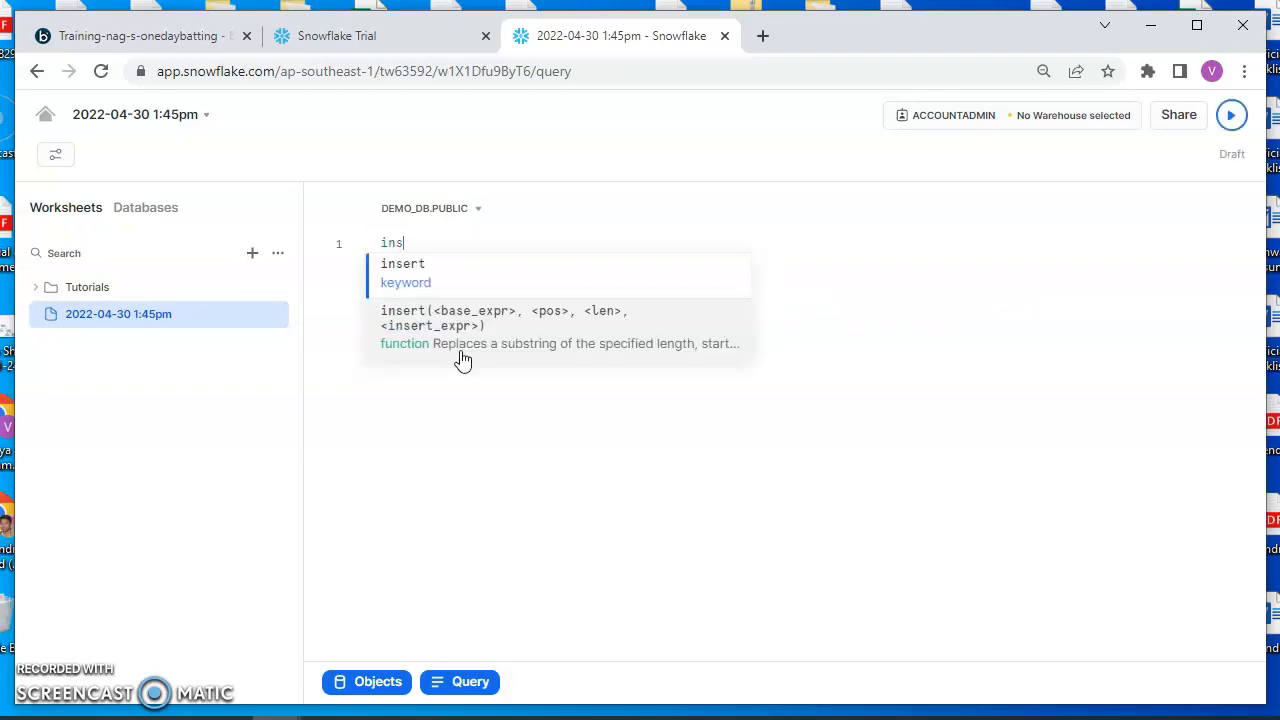
{"action": "type", "text": "ert into "}
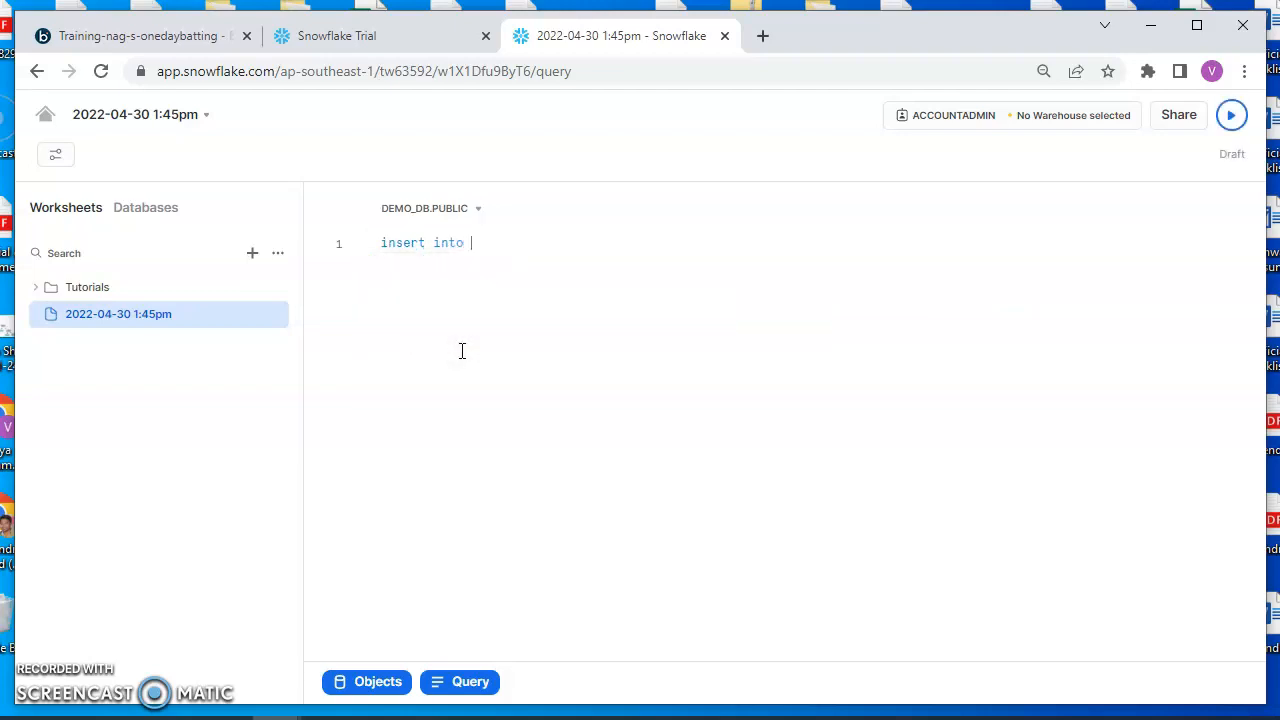
{"action": "type", "text": "emp ()"}
{"action": "key", "text": "Home"}
{"action": "left_click", "coordinate": [510, 245]}
{"action": "type", "text": "id, name) va"}
{"action": "key", "text": "Tab"}
{"action": "type", "text": "()"}
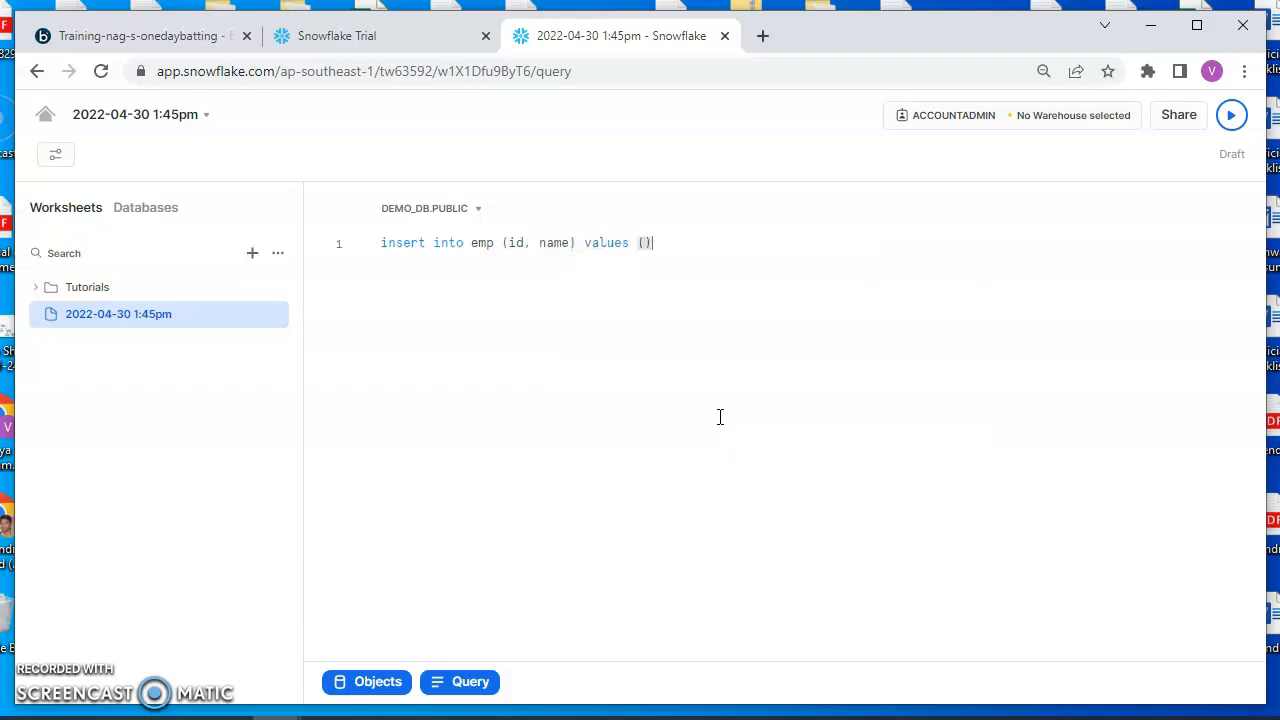
{"action": "type", "text": "1, 'nag"}
{"action": "key", "text": "ctrl+a"}
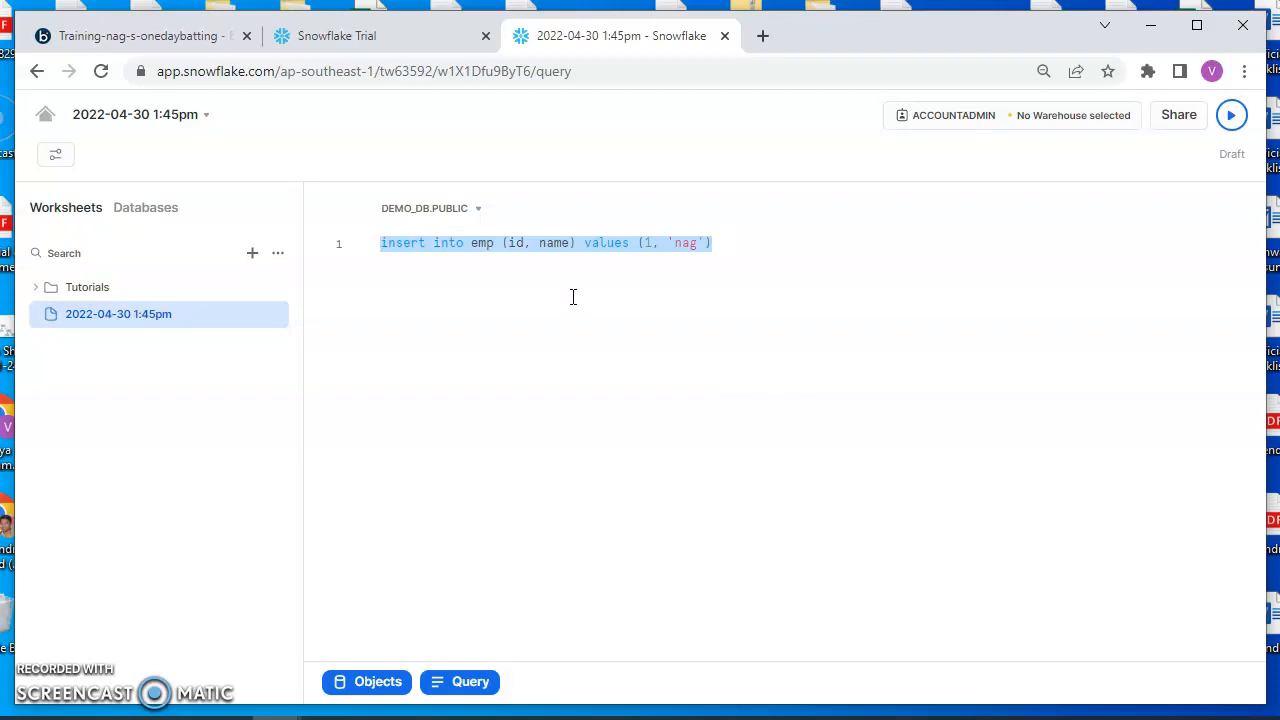
Step: End the emp insert statement with a semicolon, copy the whole statement, and run it
{"action": "left_click", "coordinate": [731, 241]}
{"action": "type", "text": ";"}
{"action": "left_click_drag", "start_coordinate": [731, 241], "coordinate": [334, 248]}
{"action": "key", "text": "ctrl+c"}
{"action": "left_click", "coordinate": [1231, 114]}
Step: Paste two copies of the insert statement on separate lines below the original
{"action": "left_click", "coordinate": [770, 248]}
{"action": "key", "text": "Return"}
{"action": "key", "text": "ctrl+v"}
{"action": "key", "text": "Return"}
{"action": "key", "text": "ctrl+v"}
Step: Replace the name value in the second and third insert statements with two different sample first names
{"action": "double_click", "coordinate": [686, 259]}
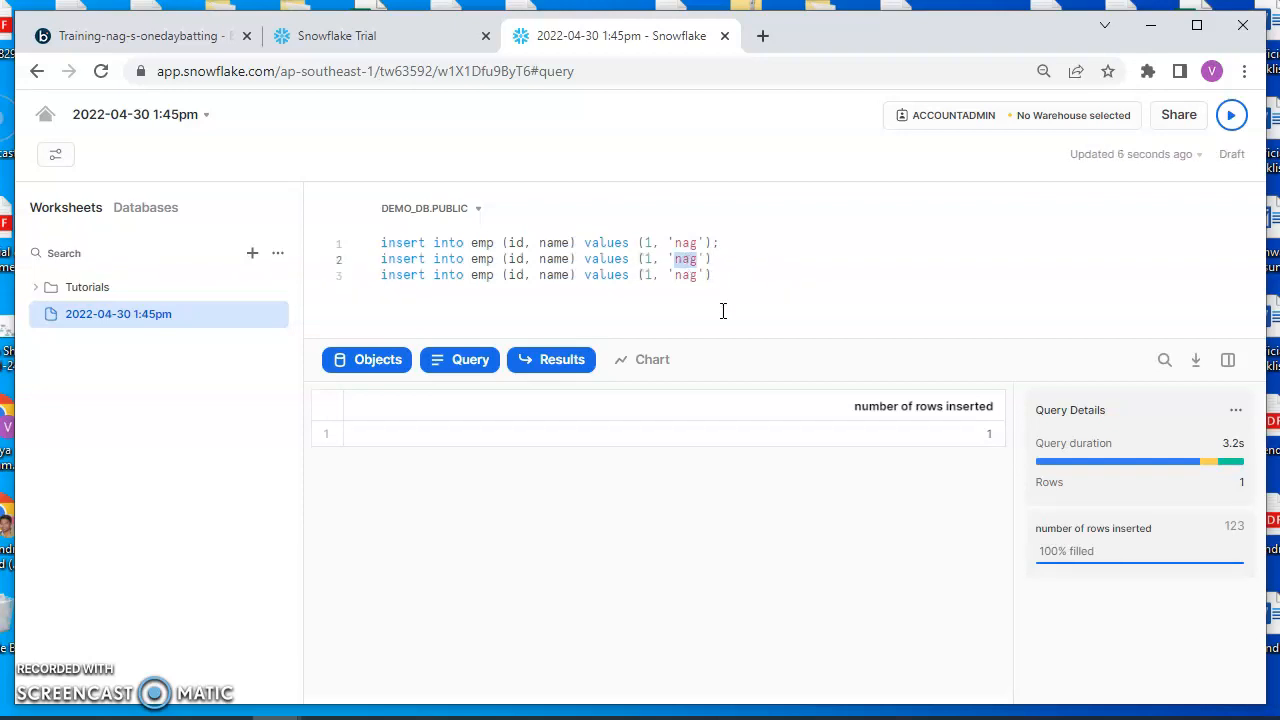
{"action": "type", "text": "rami"}
{"action": "key", "text": "BackSpace"}
{"action": "type", "text": "u"}
{"action": "double_click", "coordinate": [684, 279]}
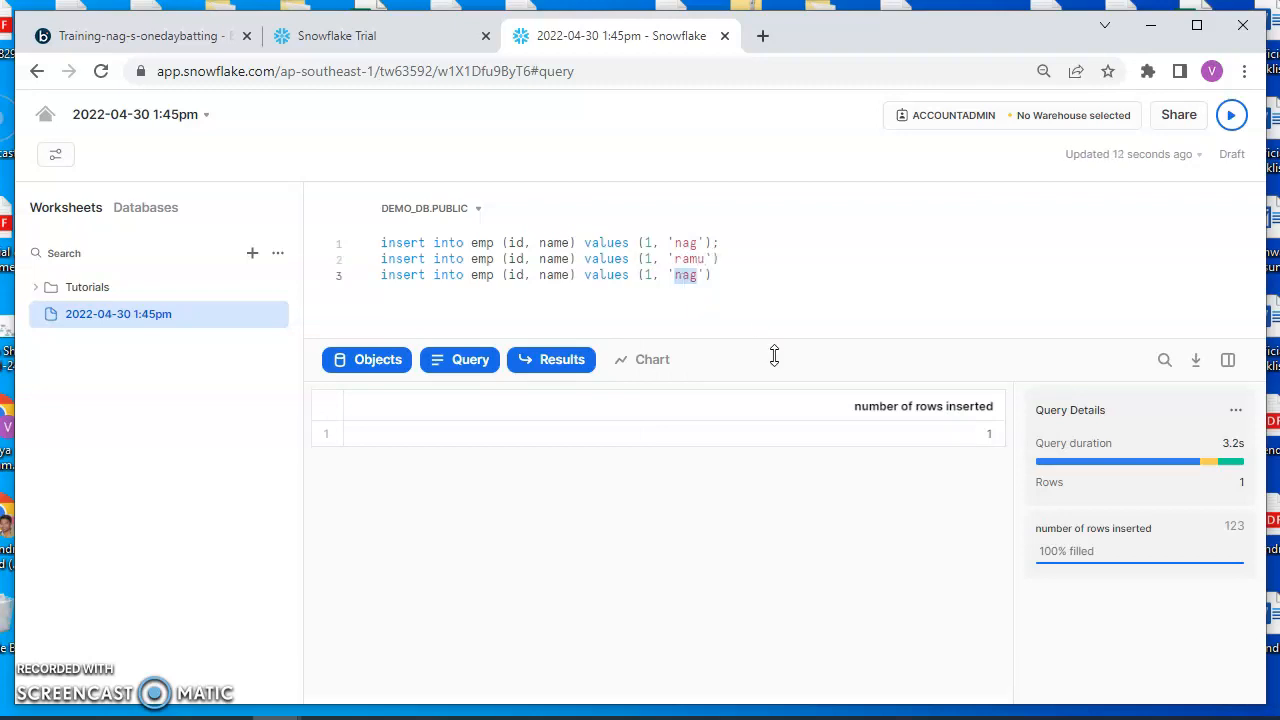
{"action": "type", "text": "dami"}
{"action": "type", "text": "u"}
{"action": "left_click", "coordinate": [738, 306]}
Step: Run the second insert statement on its own, followed by the third one
{"action": "left_click_drag", "start_coordinate": [725, 258], "coordinate": [357, 263]}
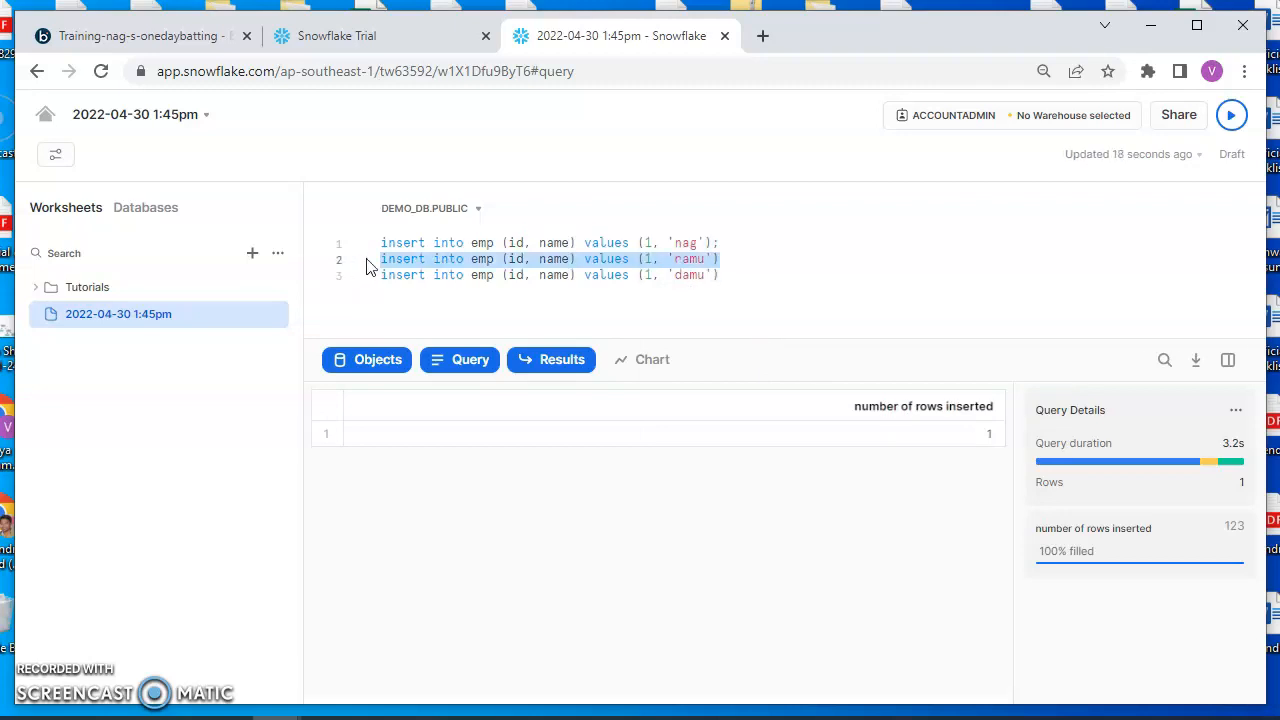
{"action": "left_click", "coordinate": [1228, 128]}
{"action": "left_click", "coordinate": [742, 274]}
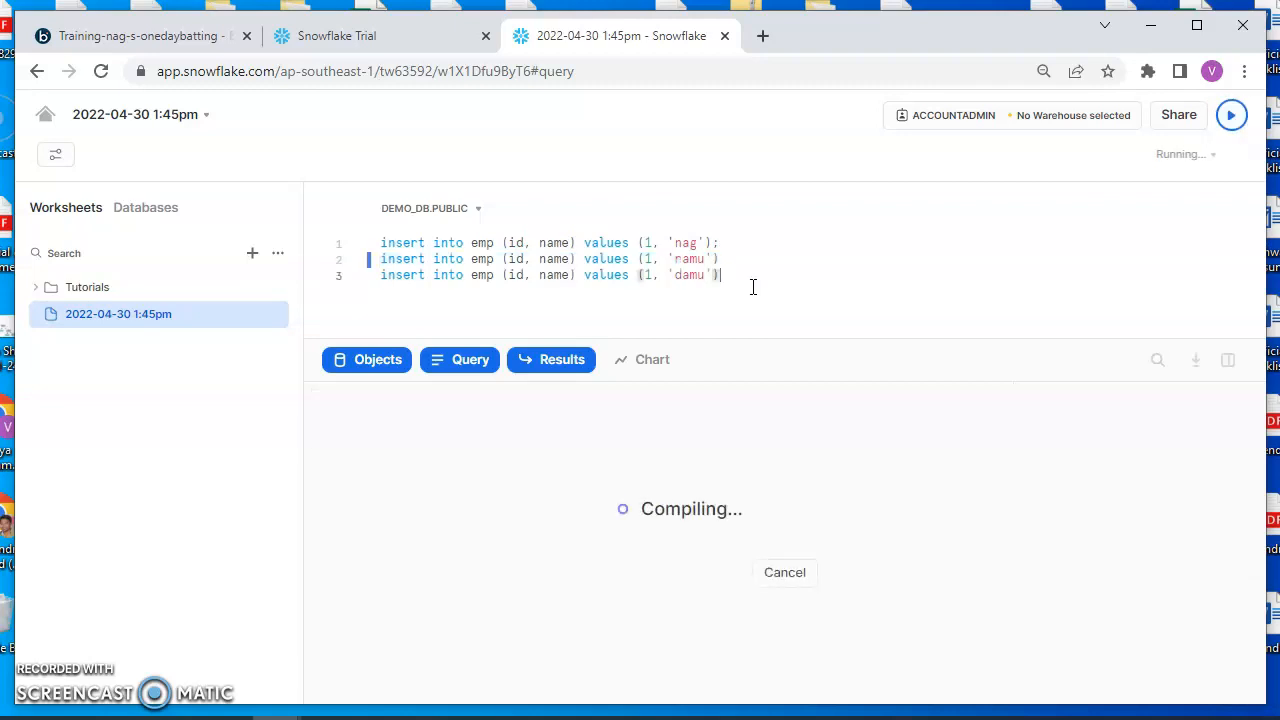
{"action": "left_click_drag", "start_coordinate": [743, 277], "coordinate": [379, 279]}
{"action": "left_click", "coordinate": [1229, 116]}
Step: Add the query "select * from emp" below the insert statements and run only that line
{"action": "left_click", "coordinate": [836, 294]}
{"action": "key", "text": "Return"}
{"action": "type", "text": "selct"}
{"action": "key", "text": "BackSpace"}
{"action": "type", "text": "ec"}
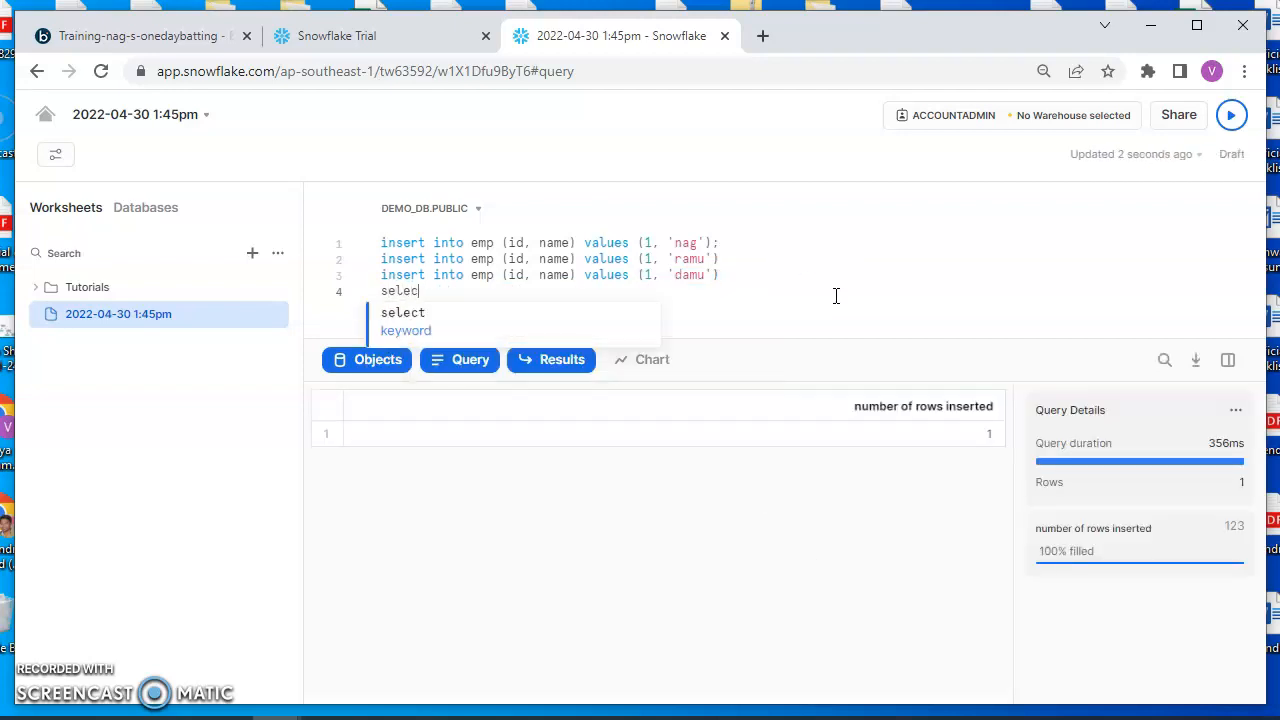
{"action": "type", "text": "t * fromemp"}
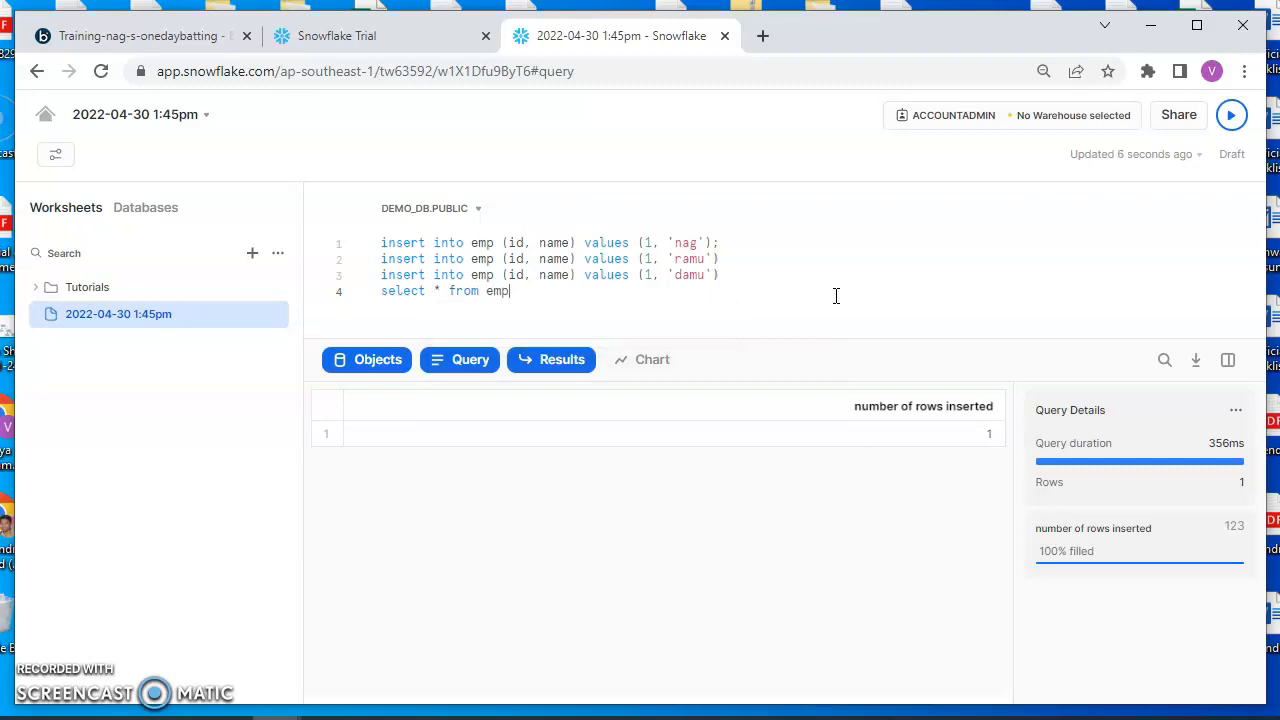
{"action": "left_click_drag", "start_coordinate": [528, 297], "coordinate": [362, 301]}
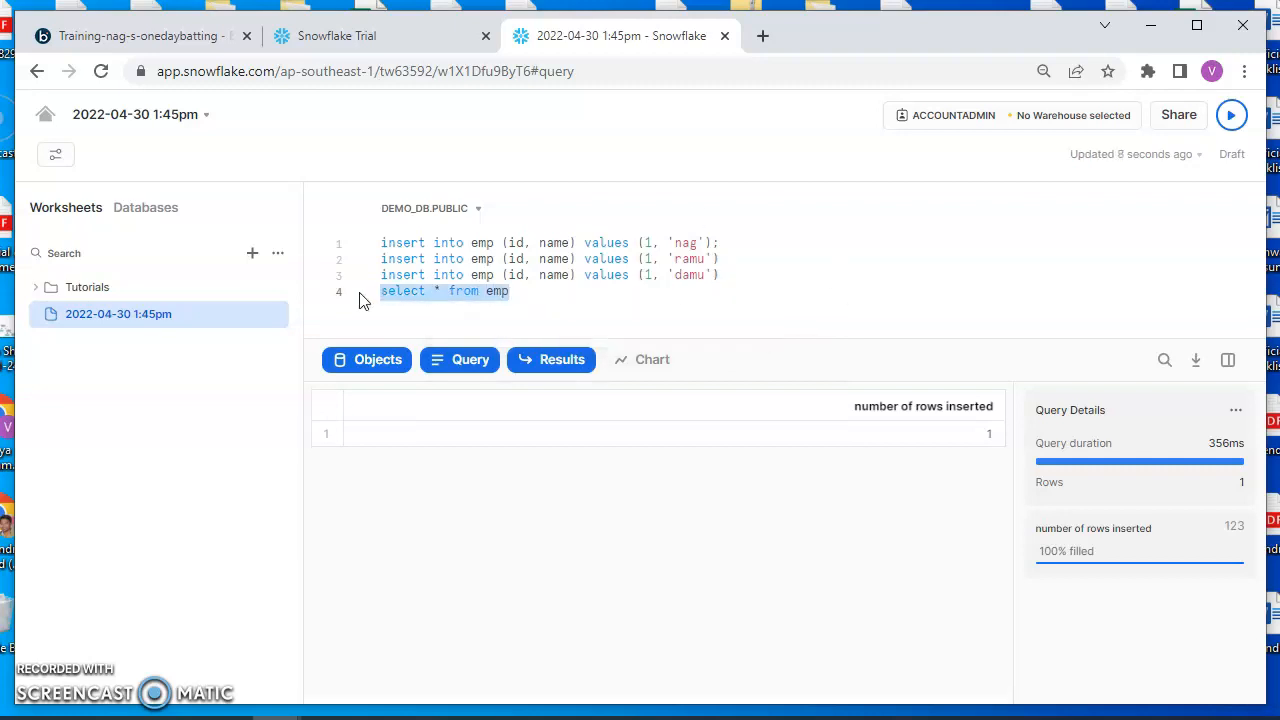
{"action": "left_click", "coordinate": [1229, 127]}
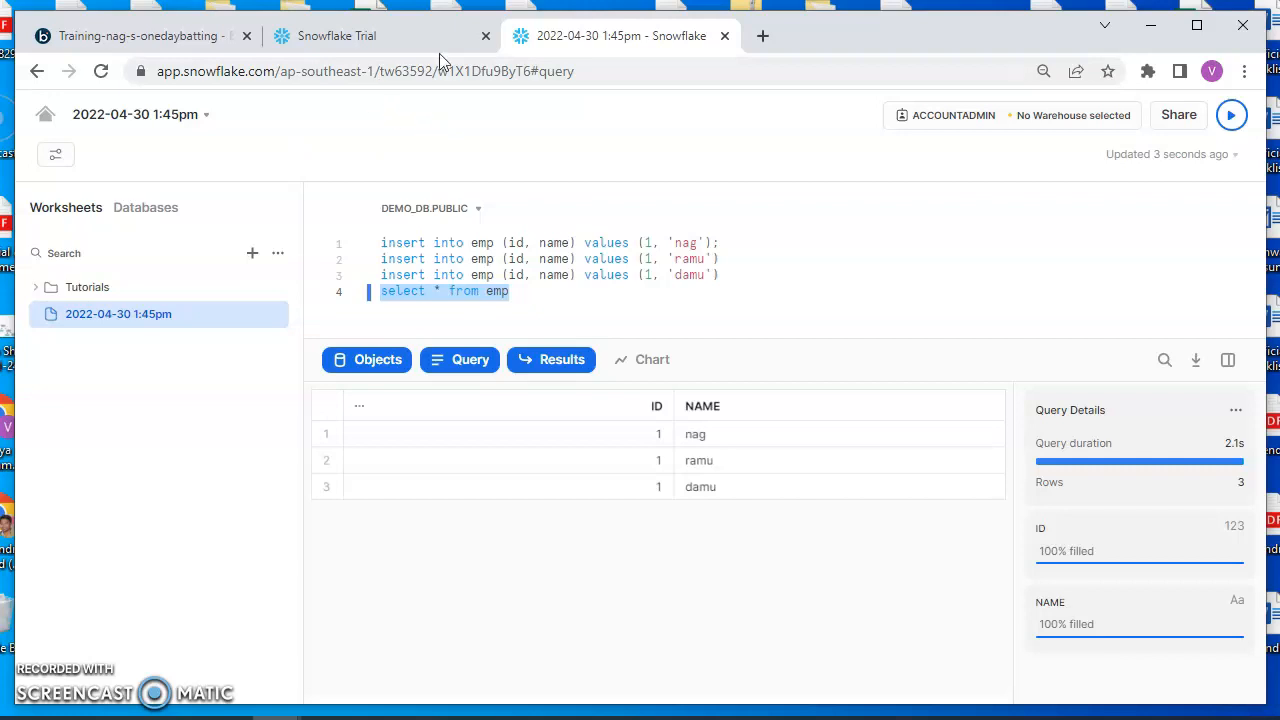
Step: Switch to the Boomi platform and create a new process component named snowflake_demo
{"action": "left_click", "coordinate": [165, 44]}
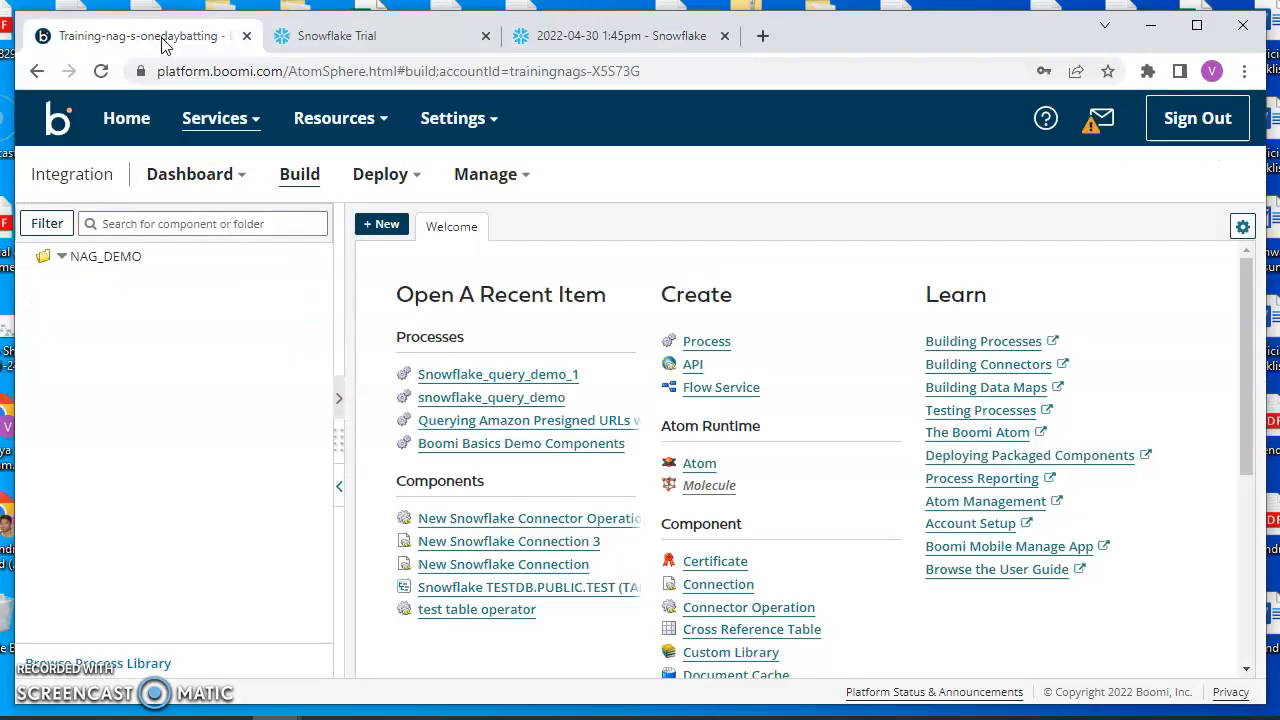
{"action": "left_click", "coordinate": [381, 226]}
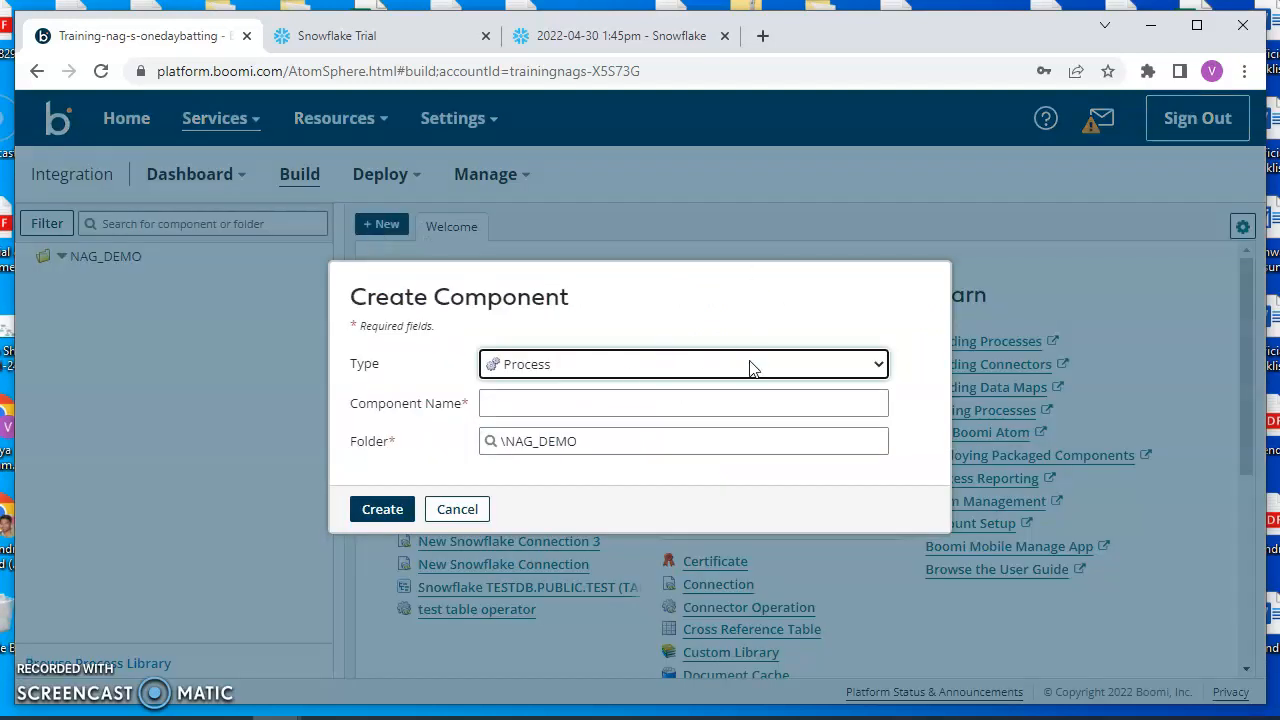
{"action": "left_click", "coordinate": [612, 405]}
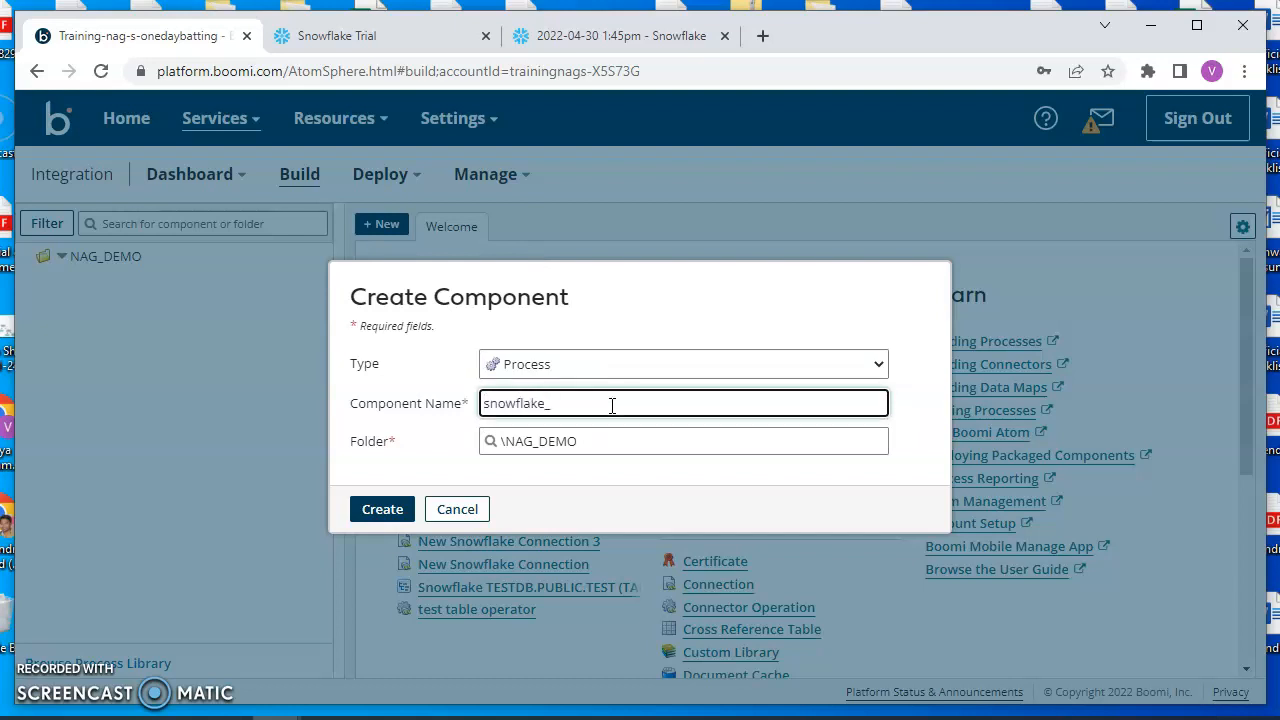
{"action": "key", "text": "Return"}
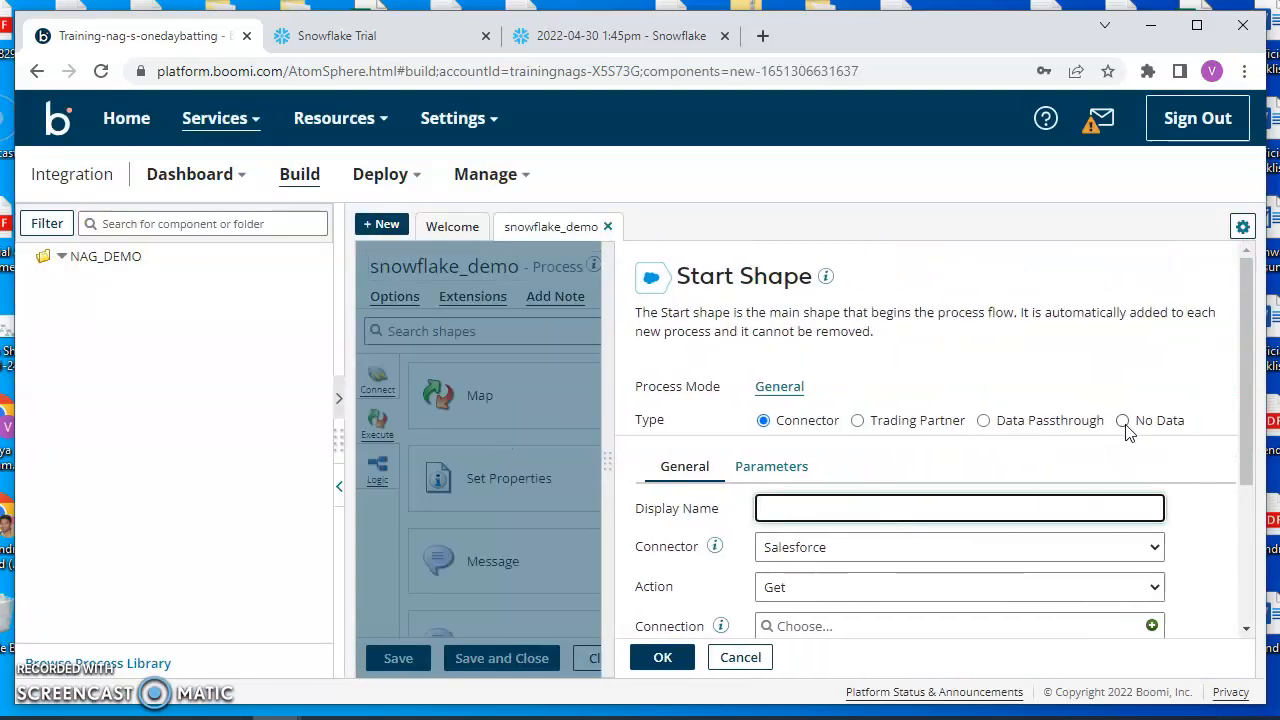
Step: Configure the Start shape as No Data with the display name start
{"action": "left_click", "coordinate": [1123, 421]}
{"action": "left_click", "coordinate": [914, 529]}
{"action": "type", "text": "start"}
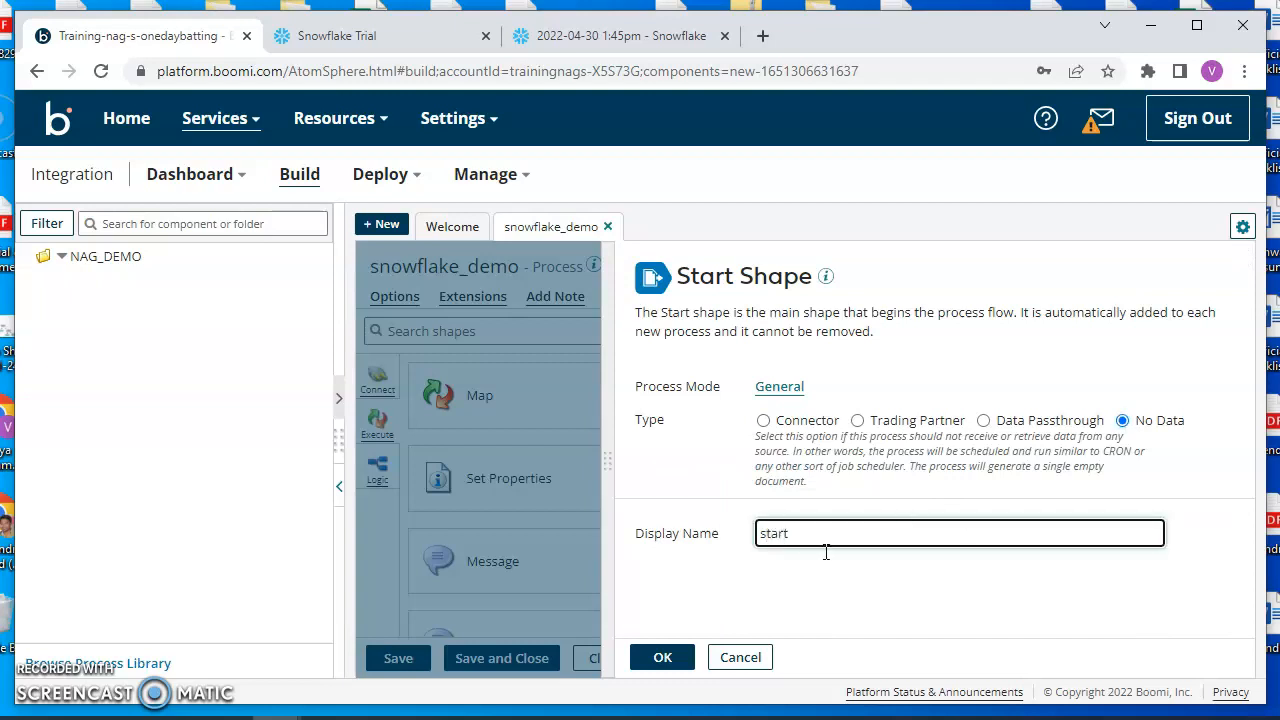
{"action": "left_click", "coordinate": [662, 657]}
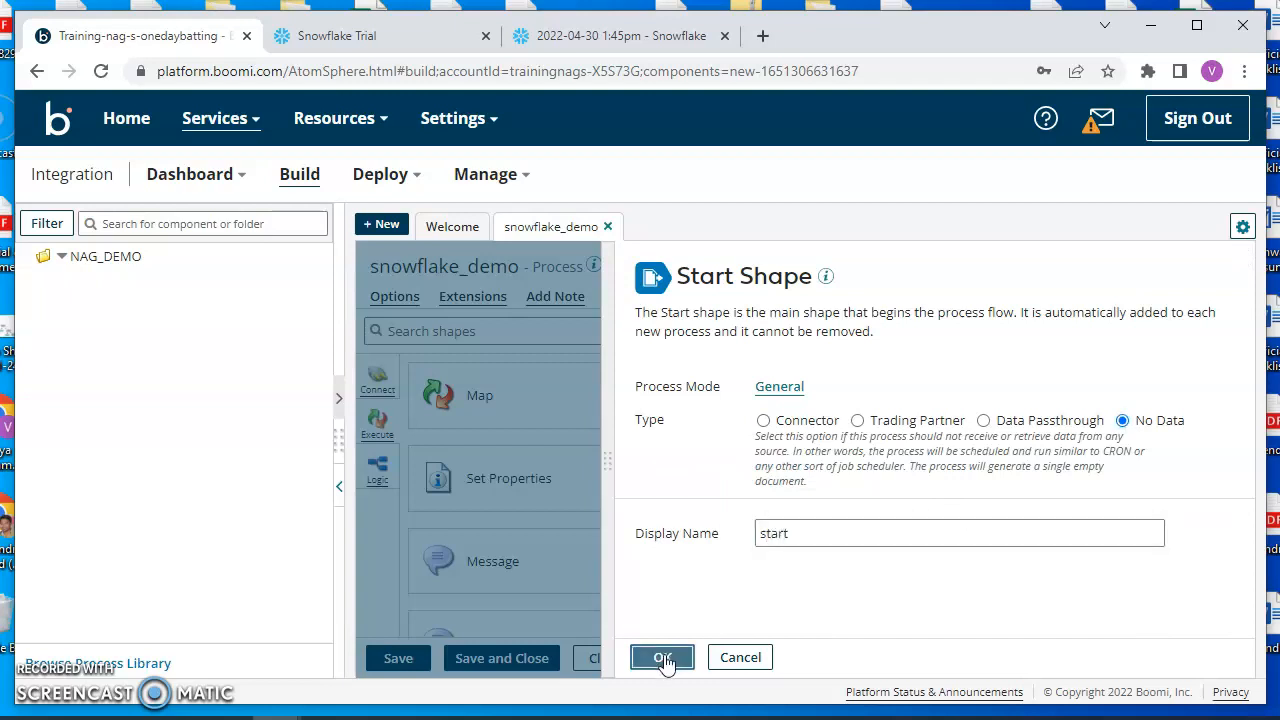
Step: Add a Snowflake connector shape to the process, name it snowflake_db_connecter, and set its action to QUERY
{"action": "left_click", "coordinate": [377, 380]}
{"action": "left_click_drag", "start_coordinate": [486, 449], "coordinate": [988, 452]}
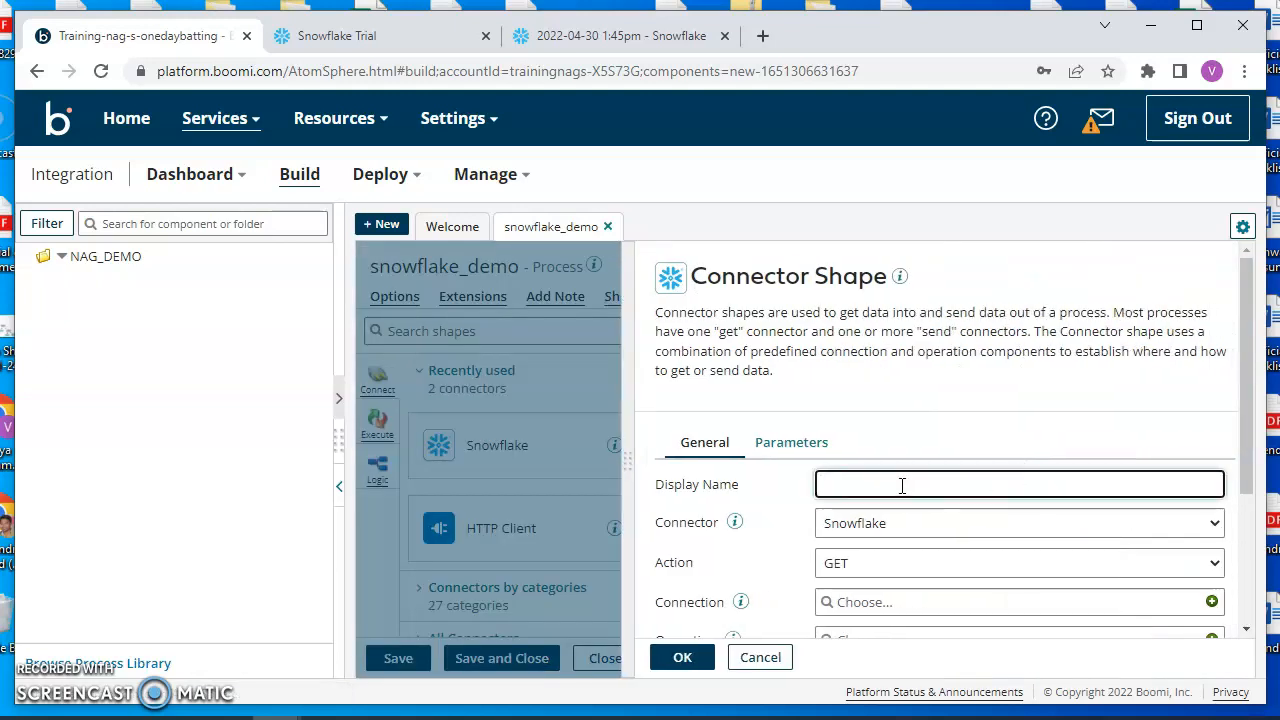
{"action": "type", "text": "snowflake_db_connecter"}
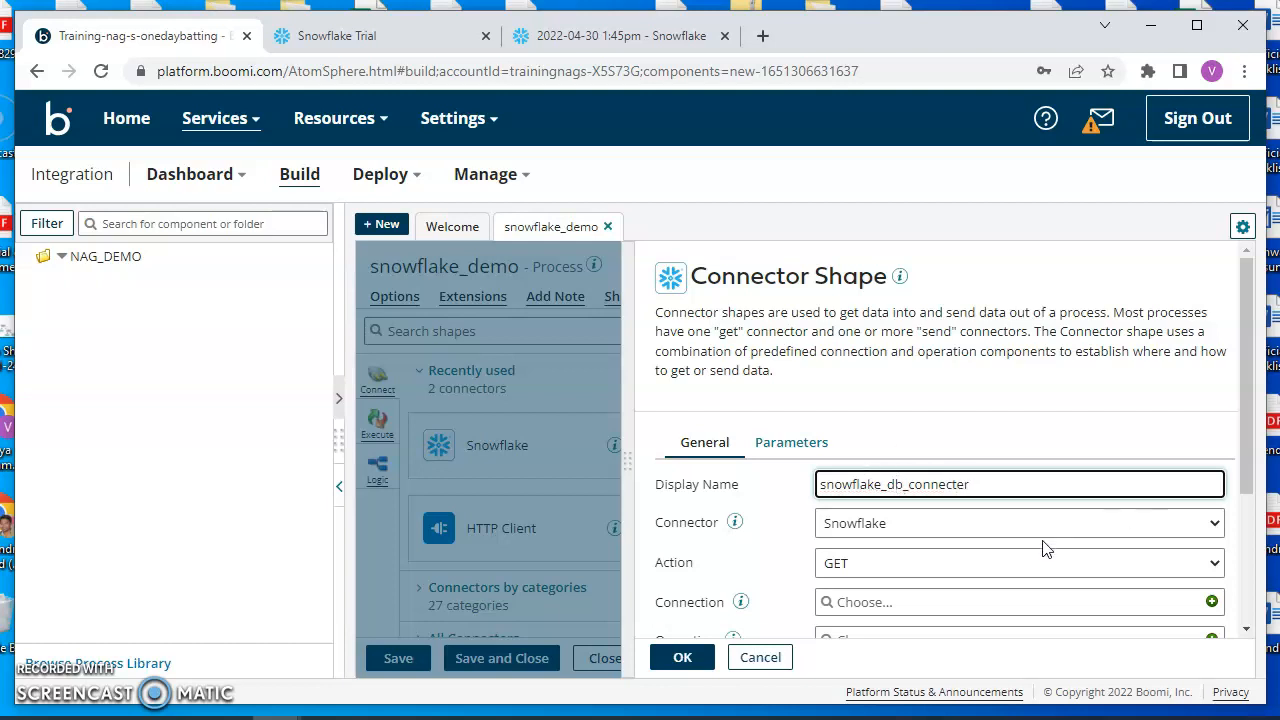
{"action": "scroll", "coordinate": [1044, 548], "scroll_direction": "down", "scroll_amount": 1}
{"action": "left_click", "coordinate": [927, 464]}
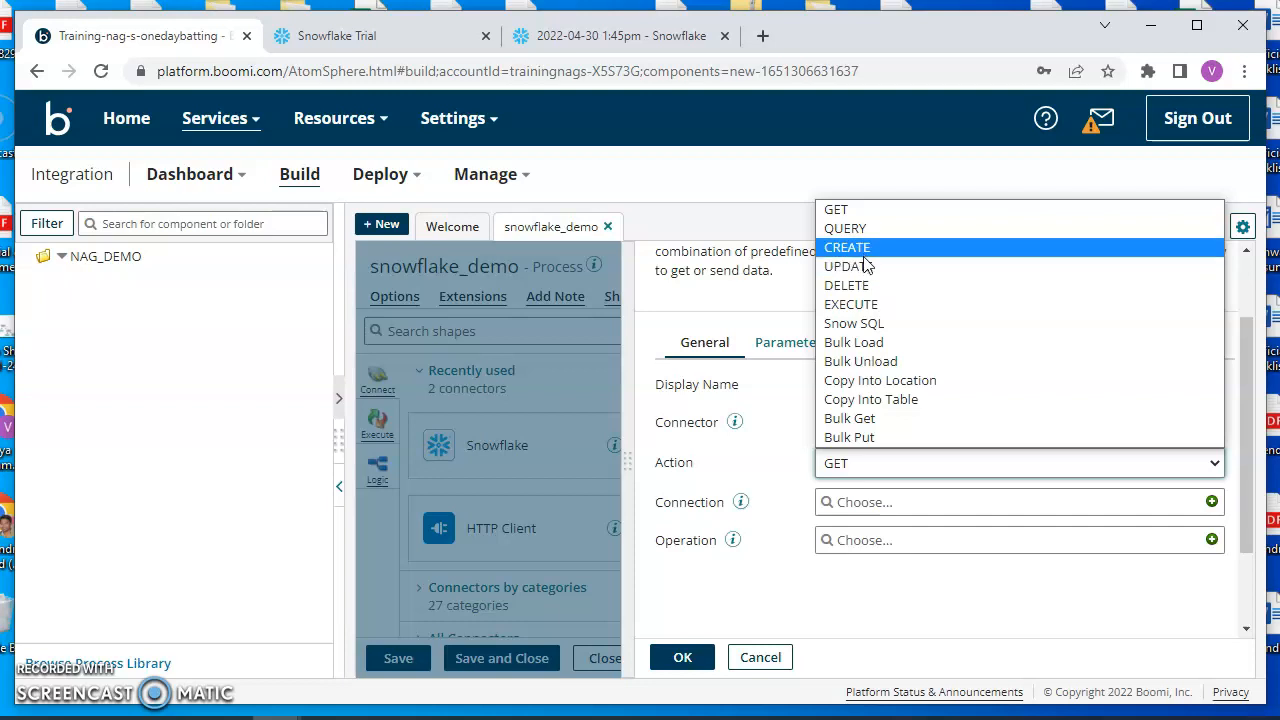
{"action": "left_click", "coordinate": [848, 229]}
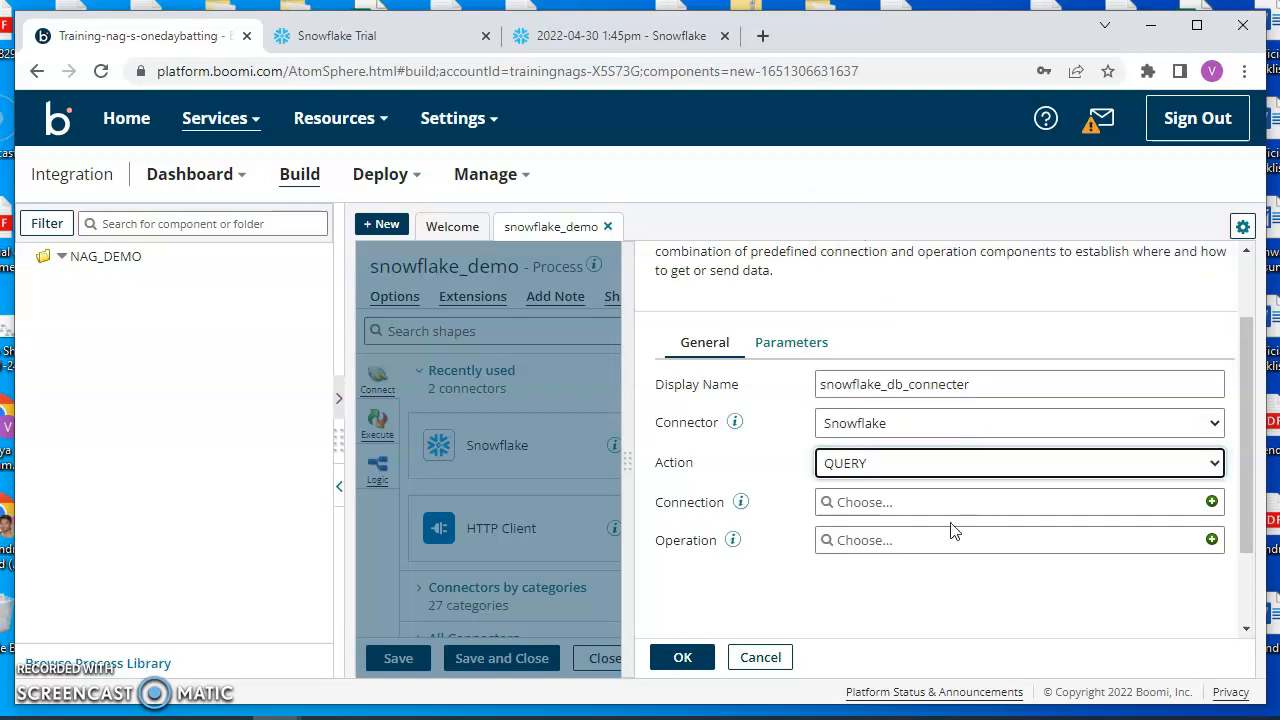
Step: Create a new connection for the Snowflake connector and select the ACCOUNTNAME placeholder in its connection URL
{"action": "left_click", "coordinate": [1165, 513]}
{"action": "left_click", "coordinate": [1211, 501]}
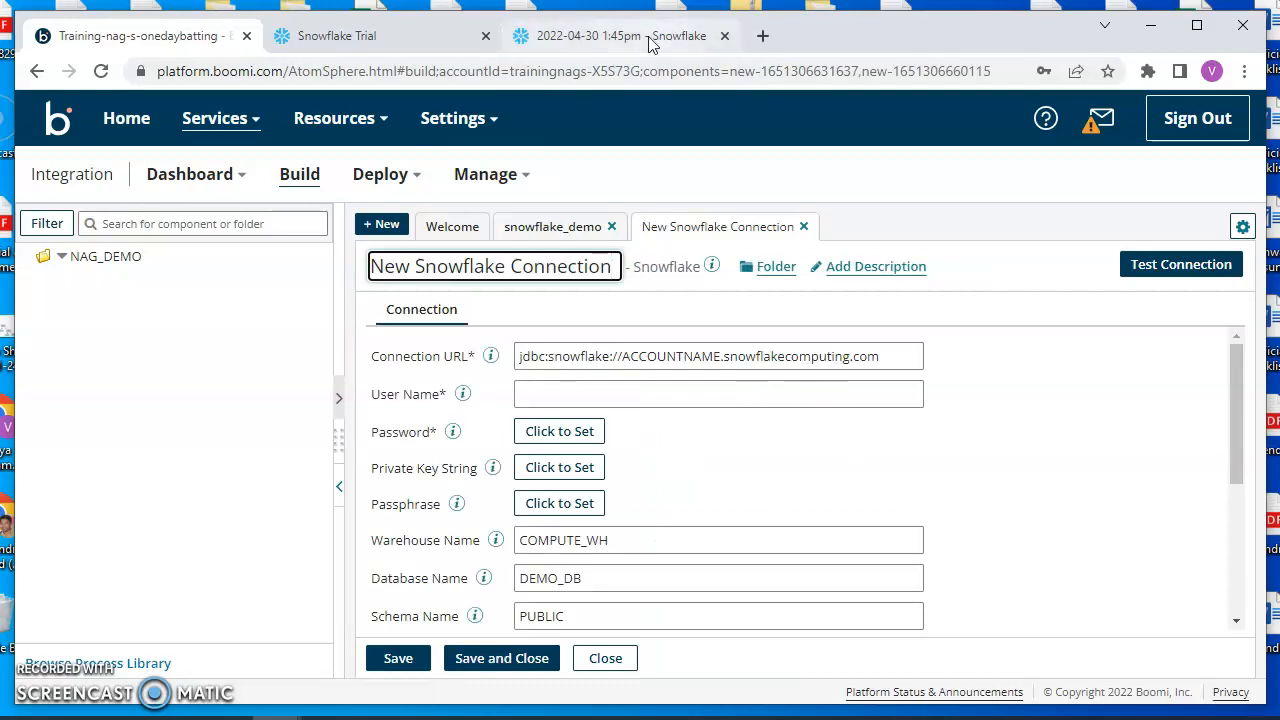
{"action": "left_click_drag", "start_coordinate": [521, 360], "coordinate": [697, 358]}
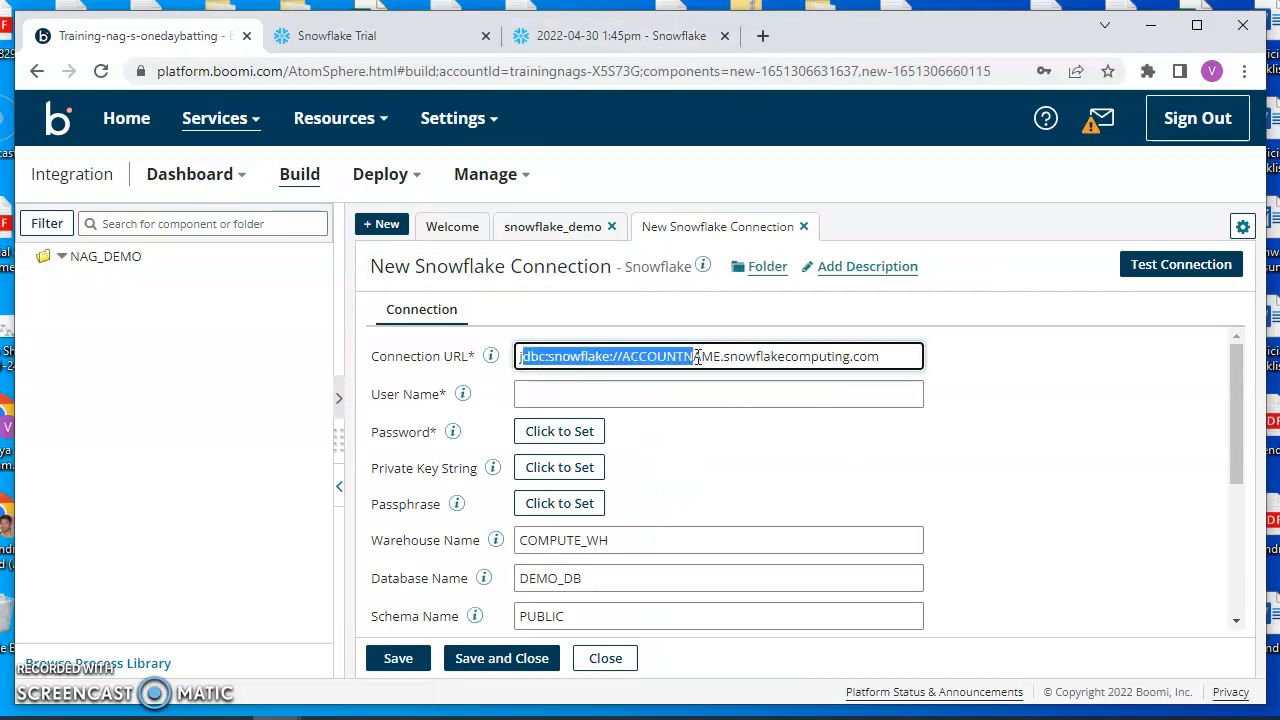
{"action": "double_click", "coordinate": [685, 360]}
Step: Switch to Snowflake, leave the worksheet for the home page, and copy the current account's URL from its account details
{"action": "left_click", "coordinate": [628, 38]}
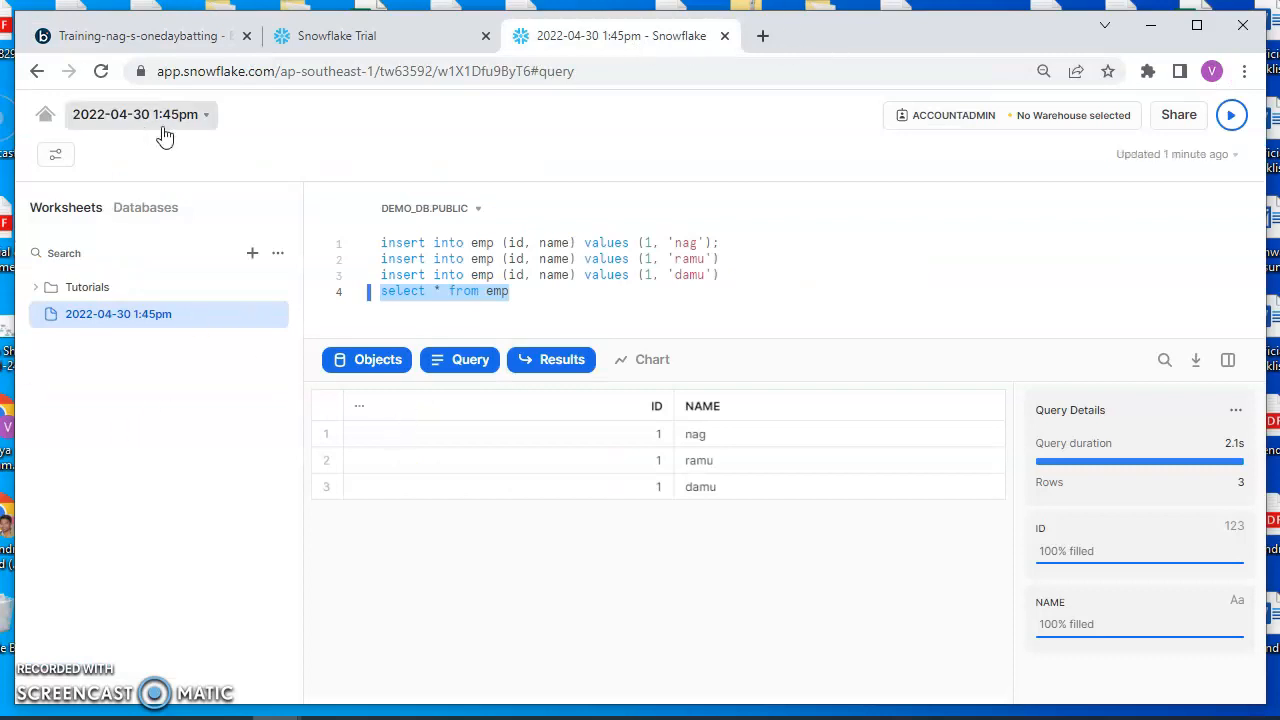
{"action": "left_click", "coordinate": [45, 116]}
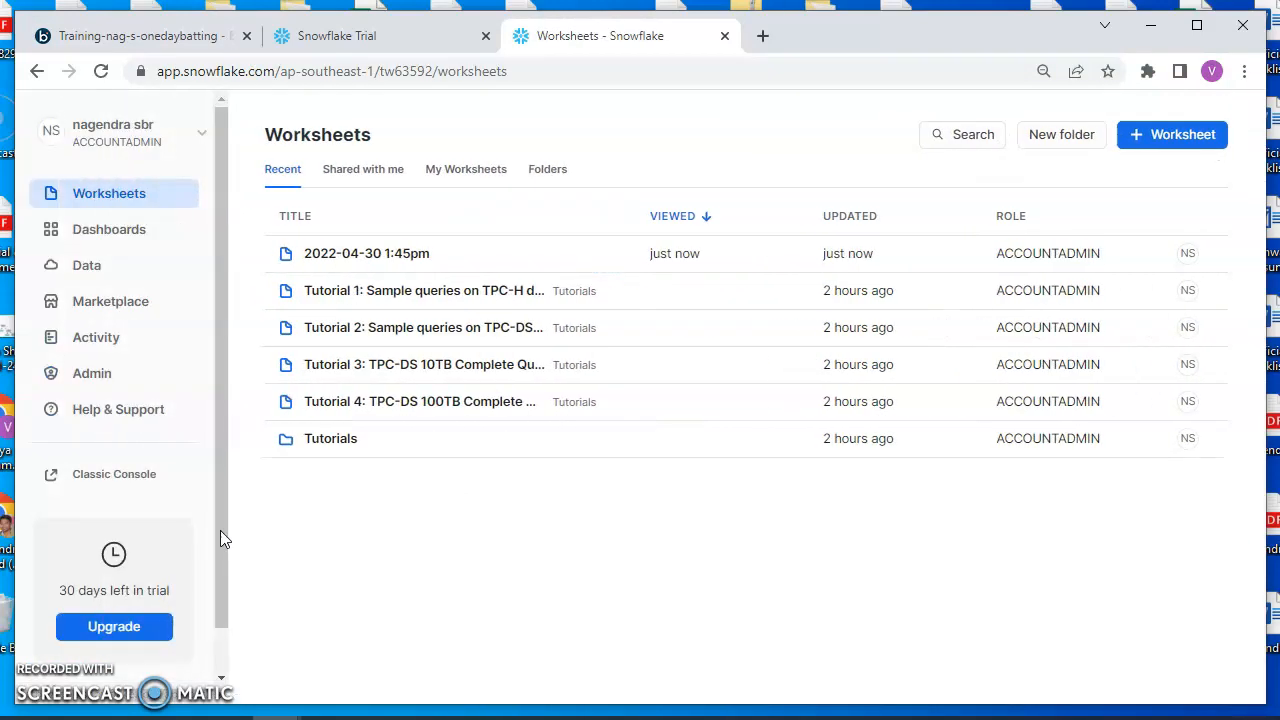
{"action": "scroll", "coordinate": [154, 534], "scroll_direction": "down", "scroll_amount": 1}
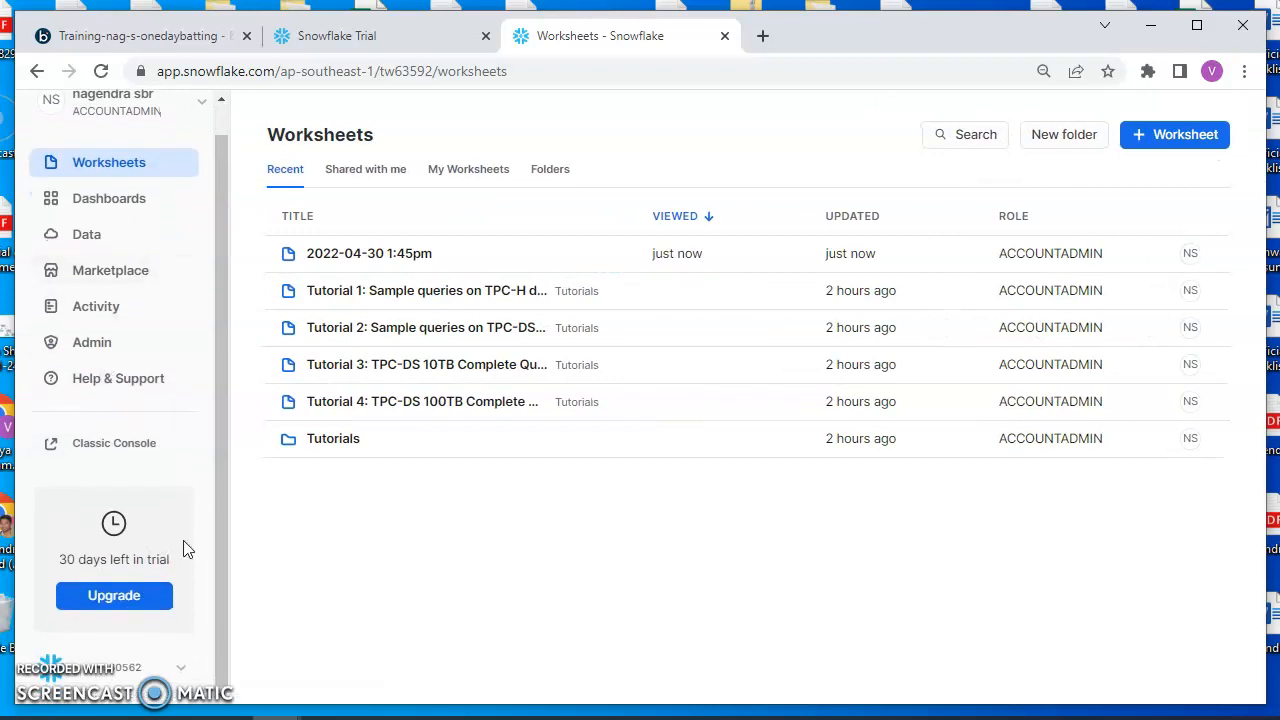
{"action": "left_click", "coordinate": [187, 676]}
{"action": "mouse_move", "coordinate": [217, 506]}
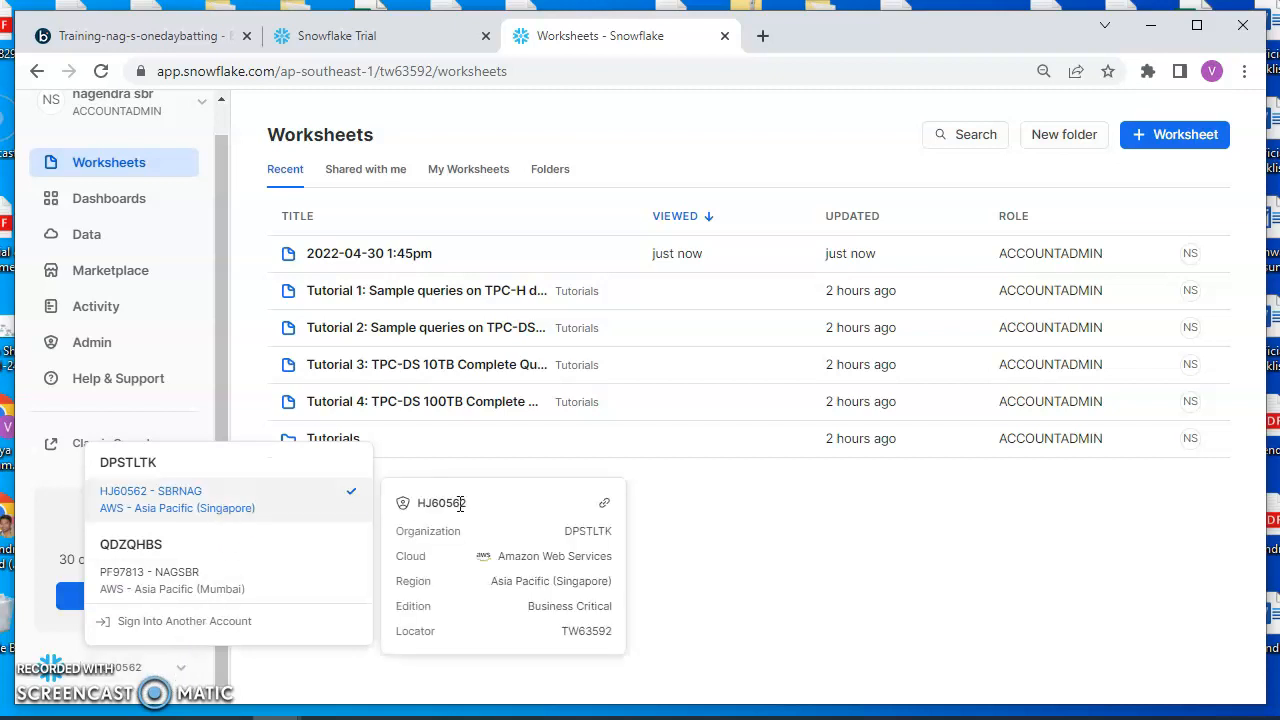
{"action": "left_click", "coordinate": [605, 508]}
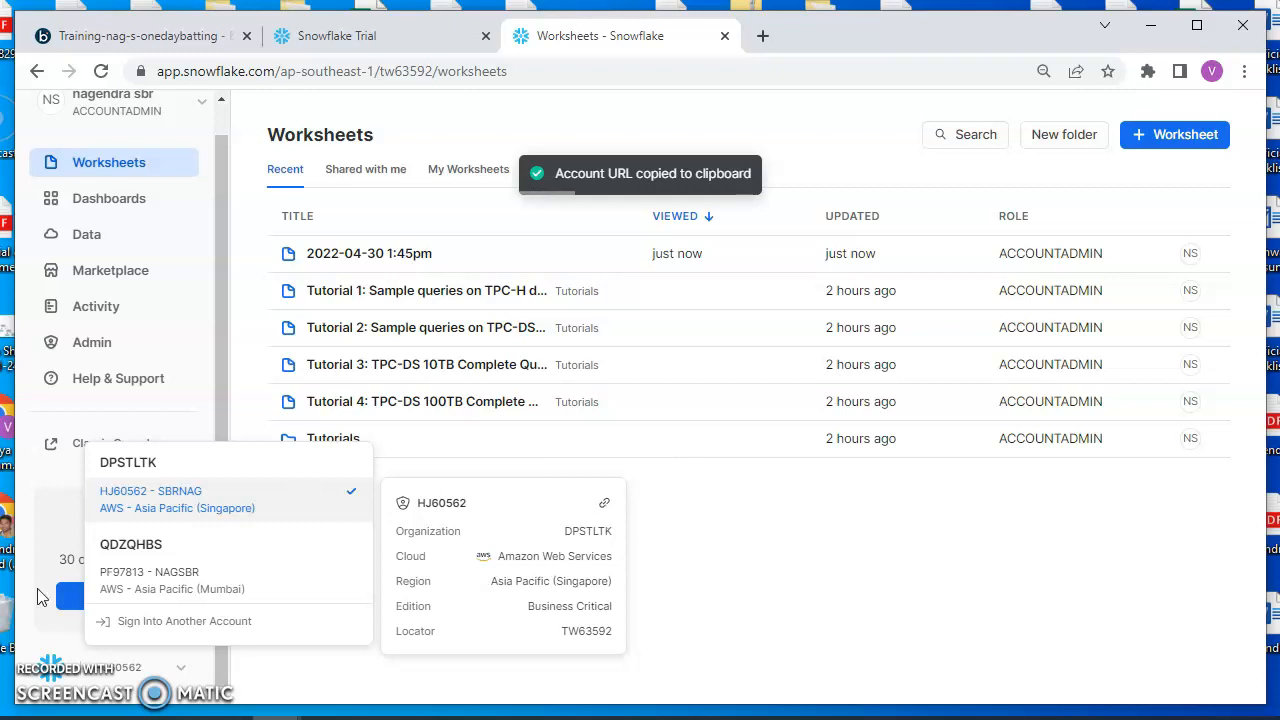
Step: Switch to Notepad++, paste the account URL on a new line, and copy its account locator and region part
{"action": "key", "text": "alt+Tab"}
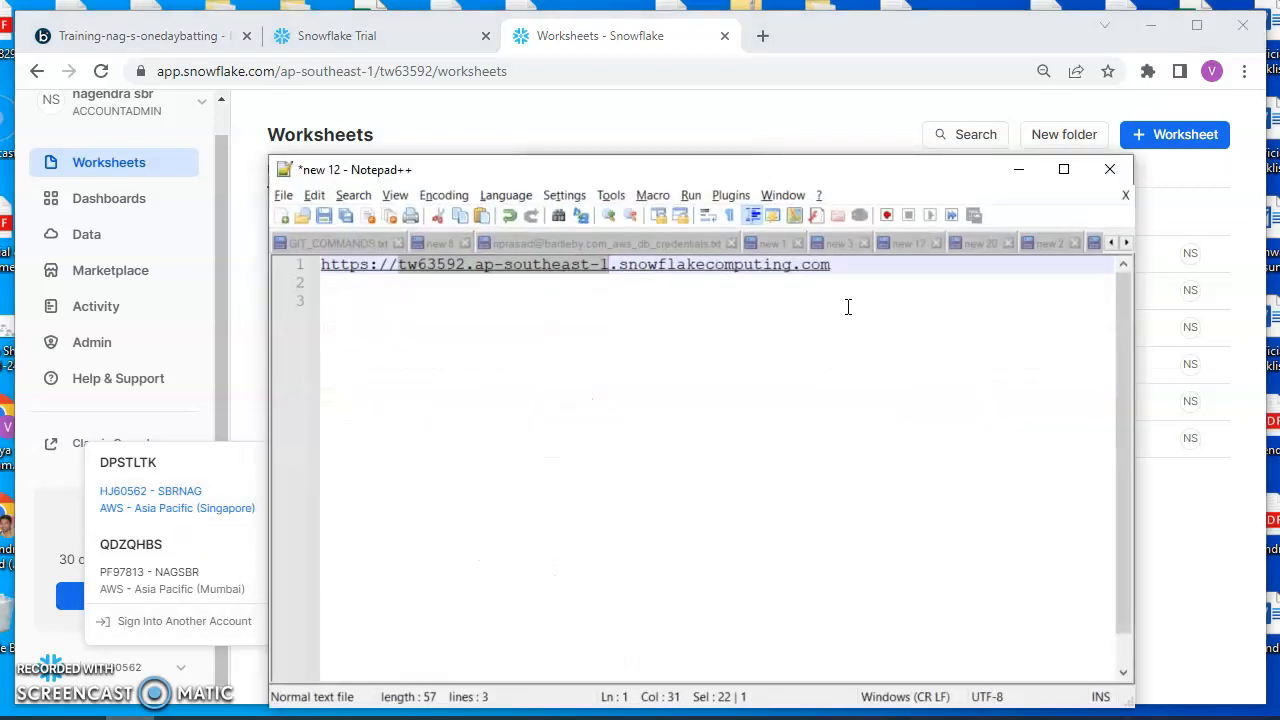
{"action": "left_click", "coordinate": [852, 272]}
{"action": "key", "text": "Return"}
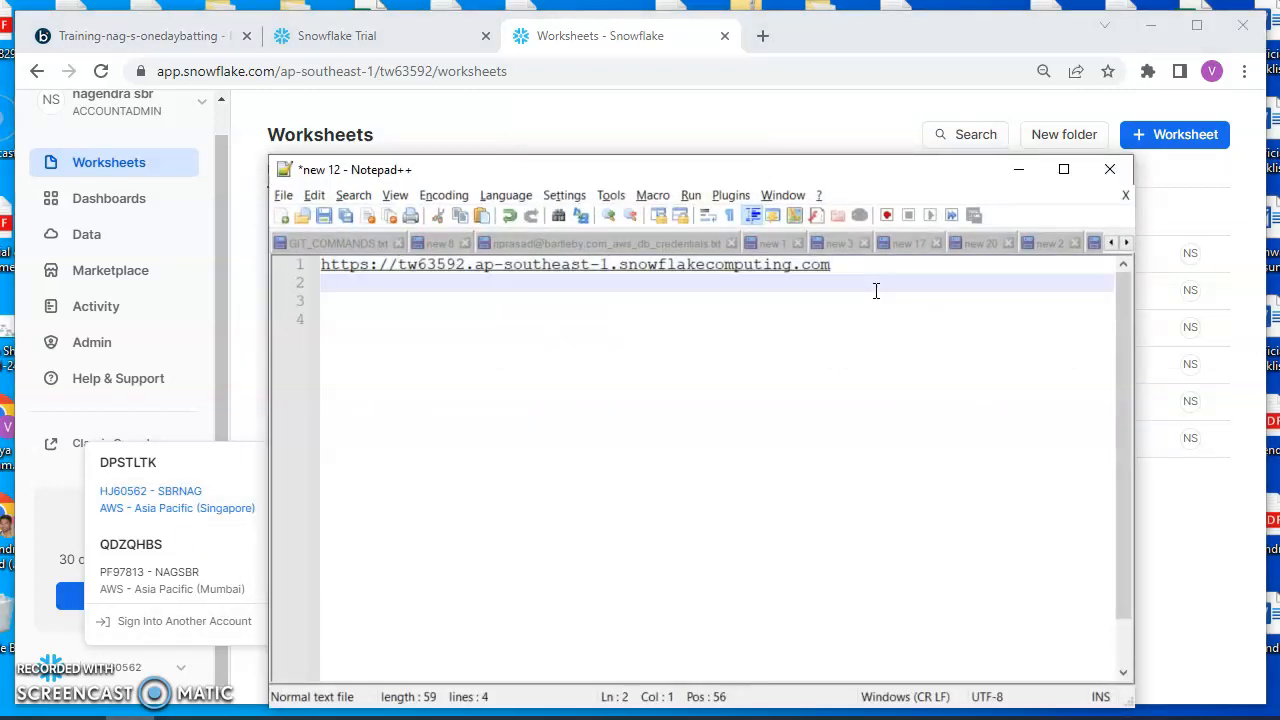
{"action": "key", "text": "Return"}
{"action": "key", "text": "ctrl+v"}
{"action": "key", "text": "Down"}
{"action": "key", "text": "Down"}
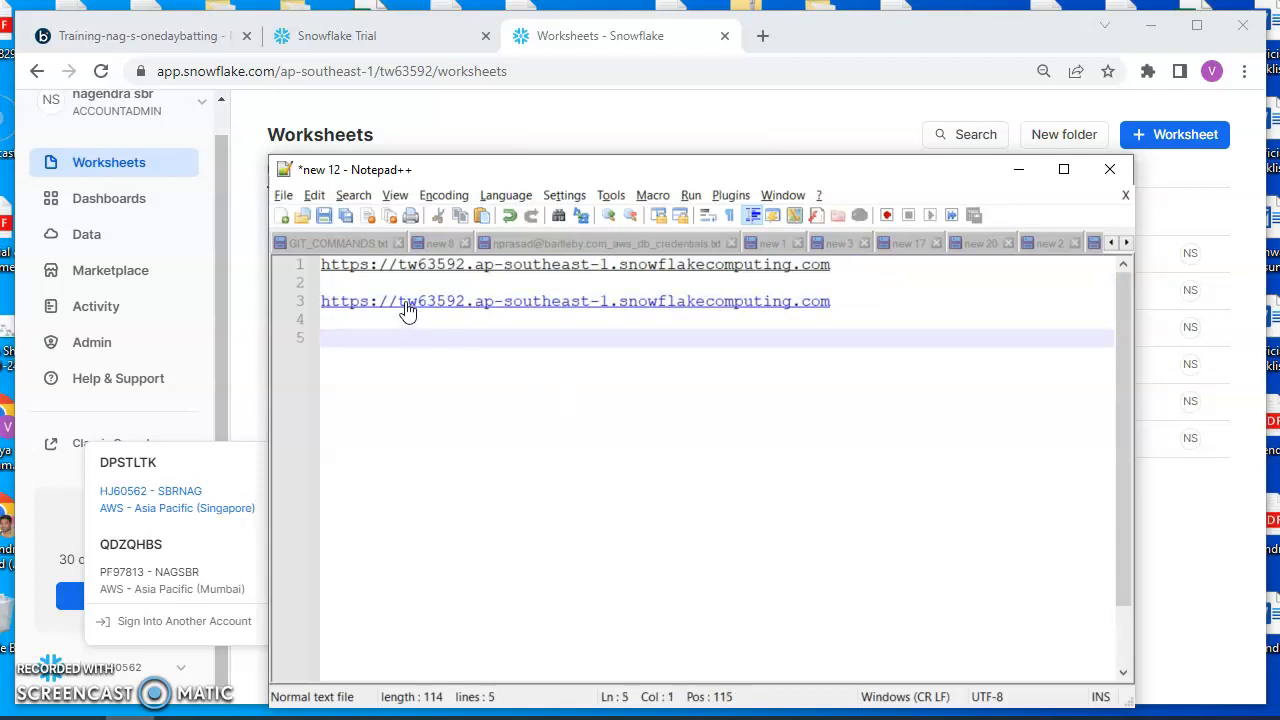
{"action": "left_click_drag", "start_coordinate": [398, 301], "coordinate": [610, 311]}
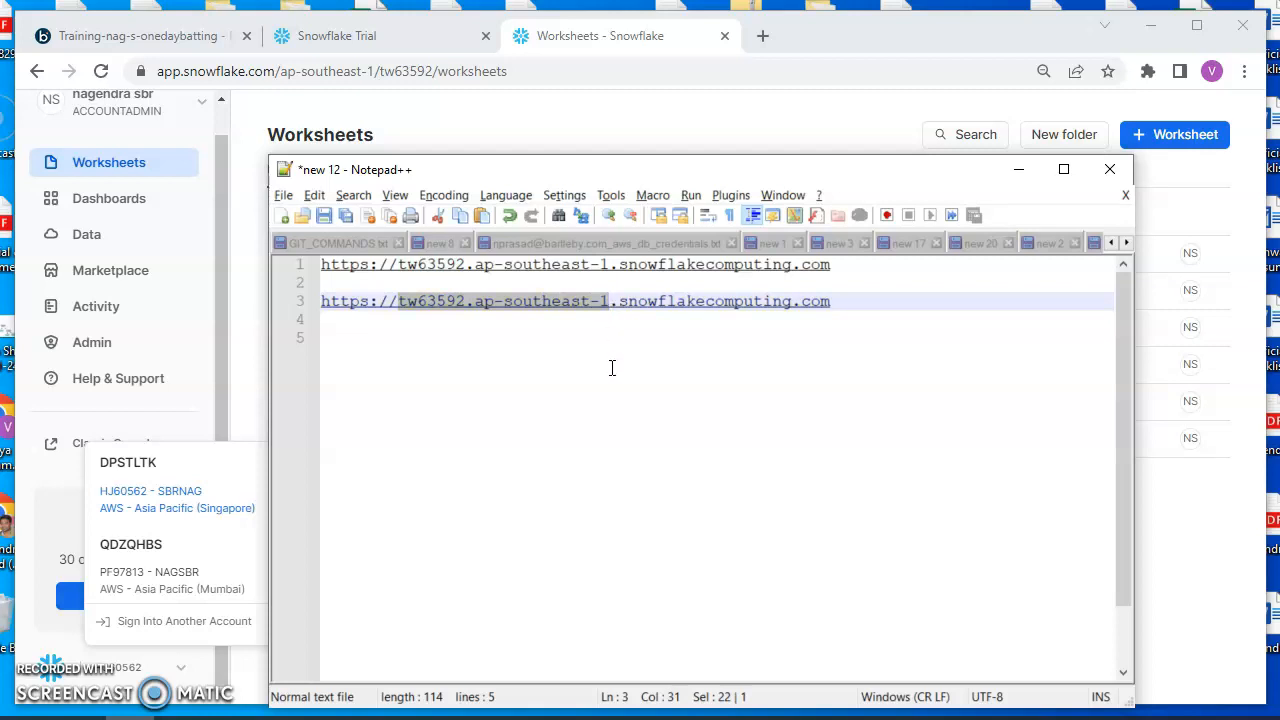
Step: Back in Boomi, replace ACCOUNTNAME in the connection URL with the copied account identifier and enter the Snowflake user name
{"action": "left_click", "coordinate": [140, 35]}
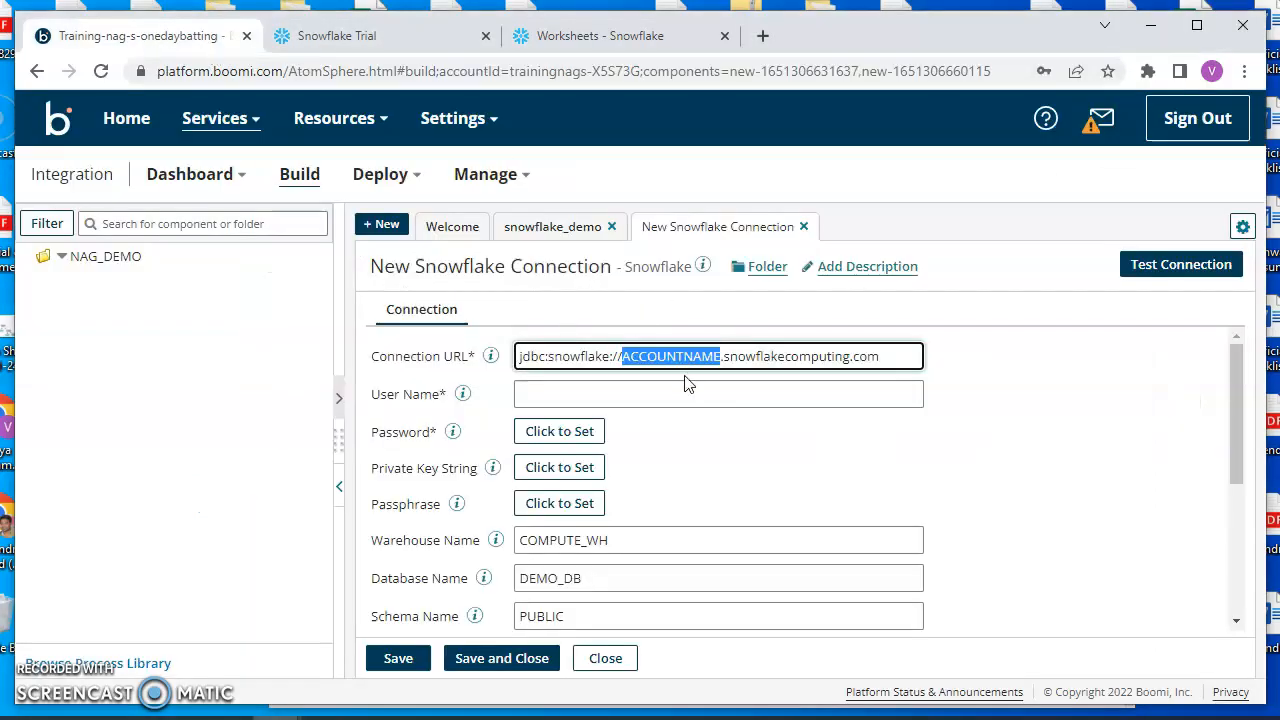
{"action": "key", "text": "ctrl+v"}
{"action": "left_click", "coordinate": [566, 395]}
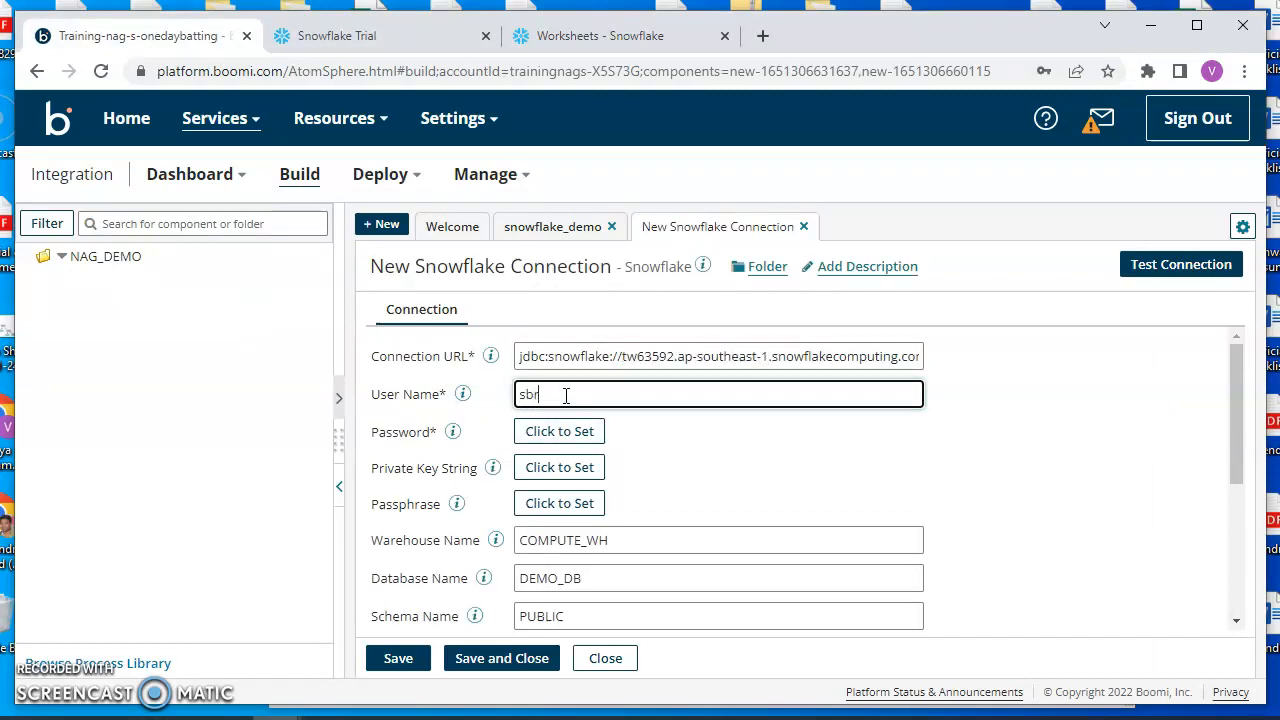
Step: Enter the Snowflake account password for the connection and apply it
{"action": "left_click", "coordinate": [559, 431]}
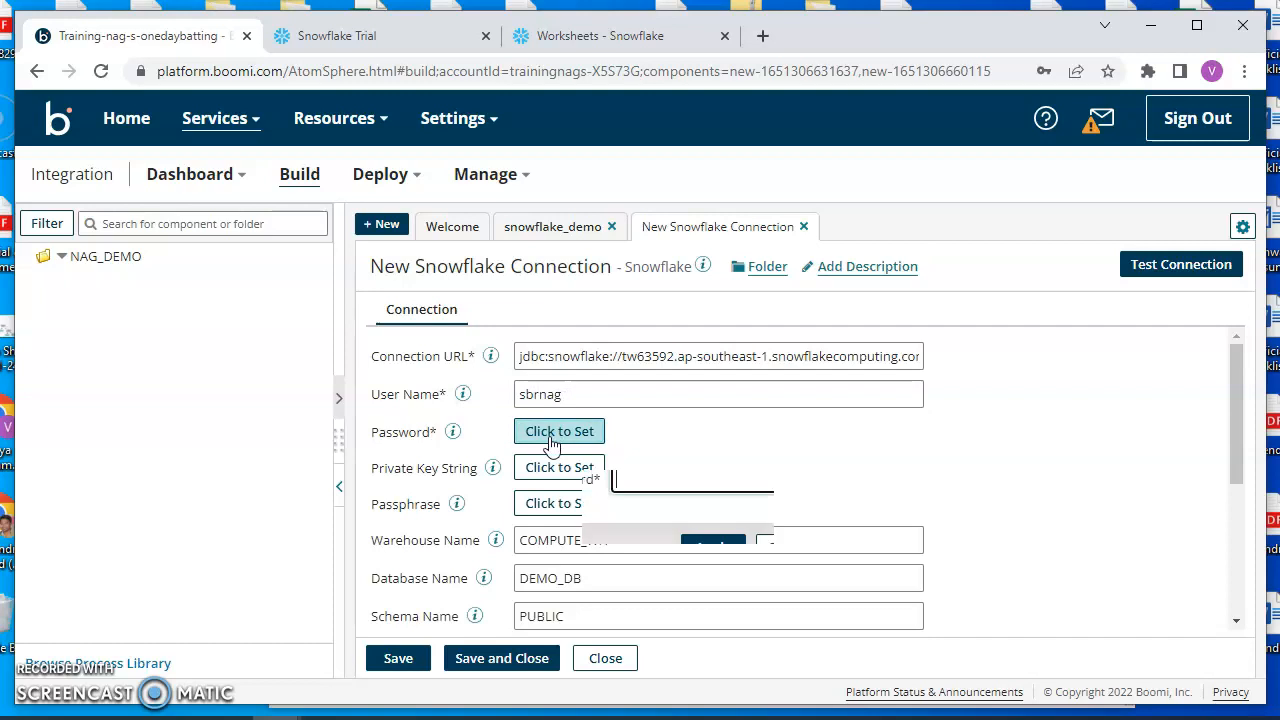
{"action": "left_click", "coordinate": [656, 475]}
{"action": "type", "text": "•••"}
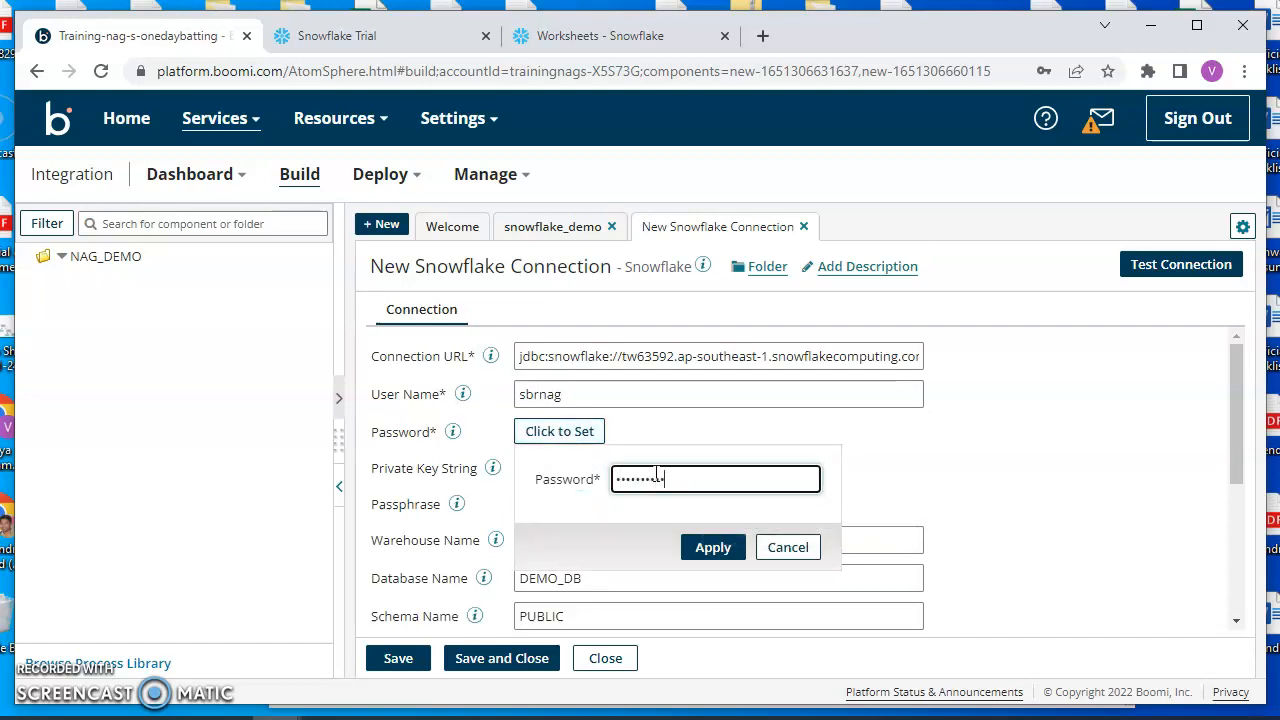
{"action": "left_click", "coordinate": [713, 547]}
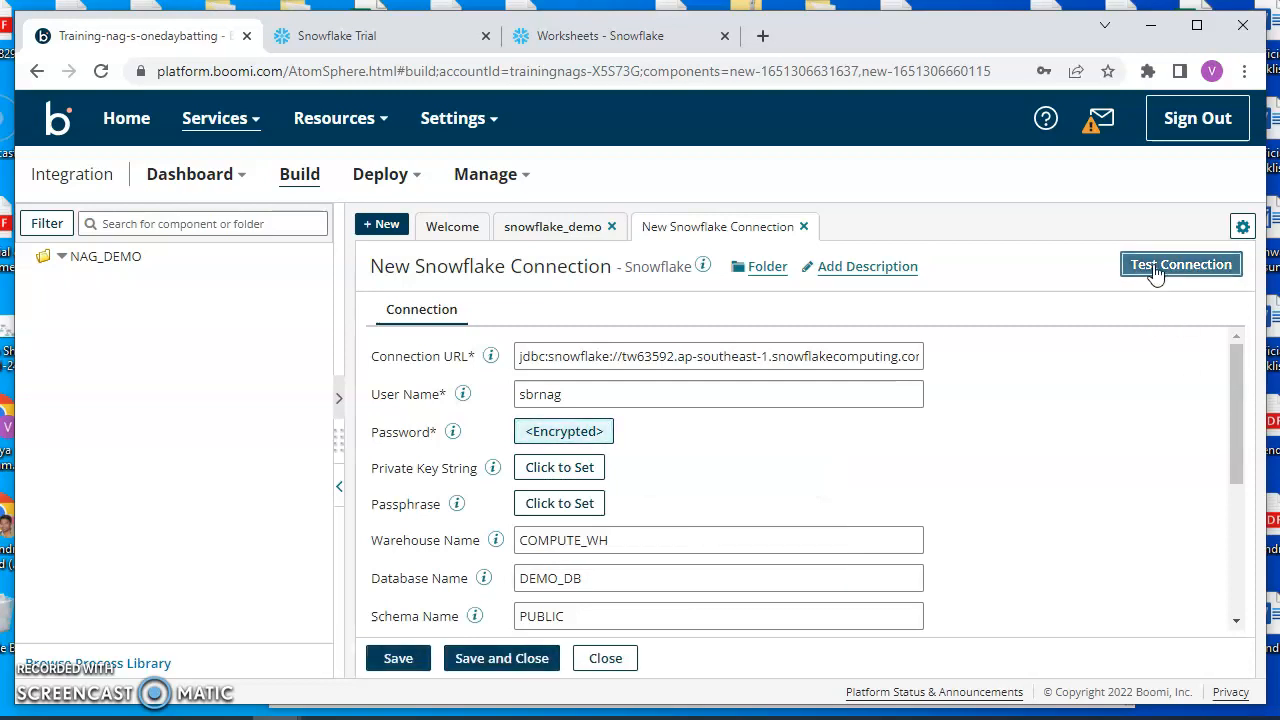
Step: Test the Snowflake connection using the local_atom Atom, then leave the test dialog
{"action": "left_click", "coordinate": [1181, 264]}
{"action": "left_click", "coordinate": [740, 365]}
{"action": "left_click", "coordinate": [572, 450]}
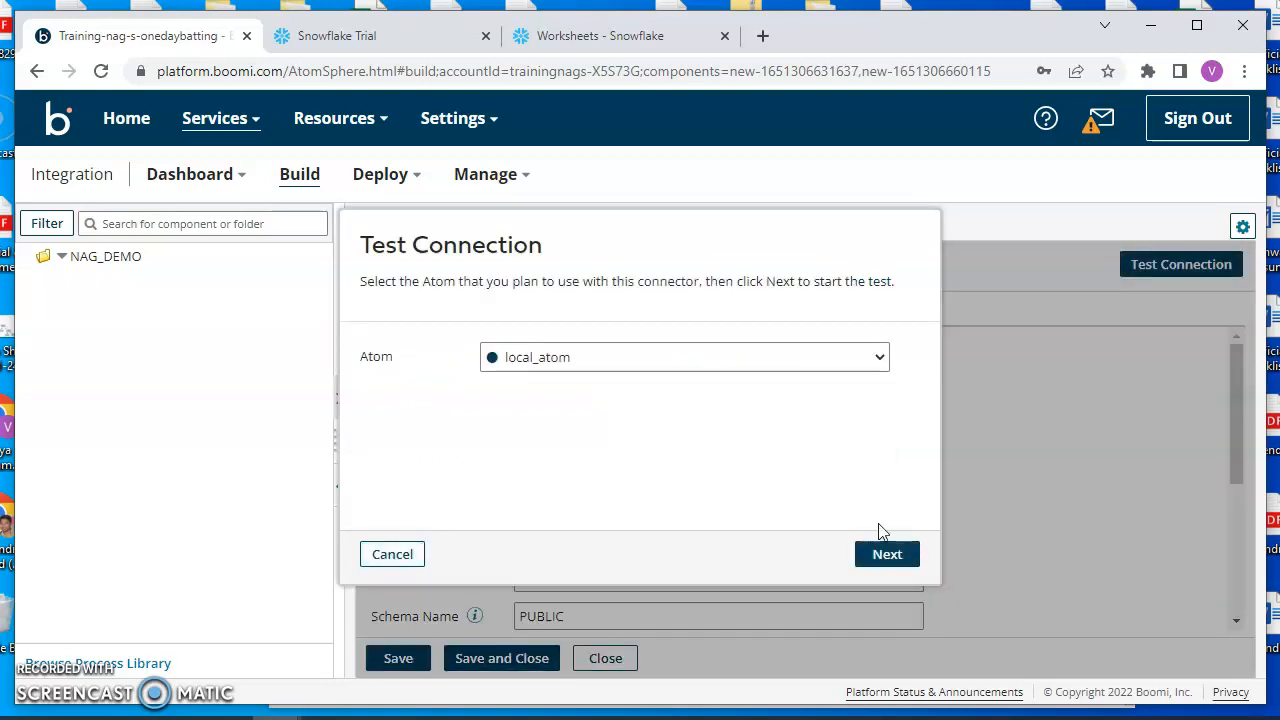
{"action": "left_click", "coordinate": [895, 553]}
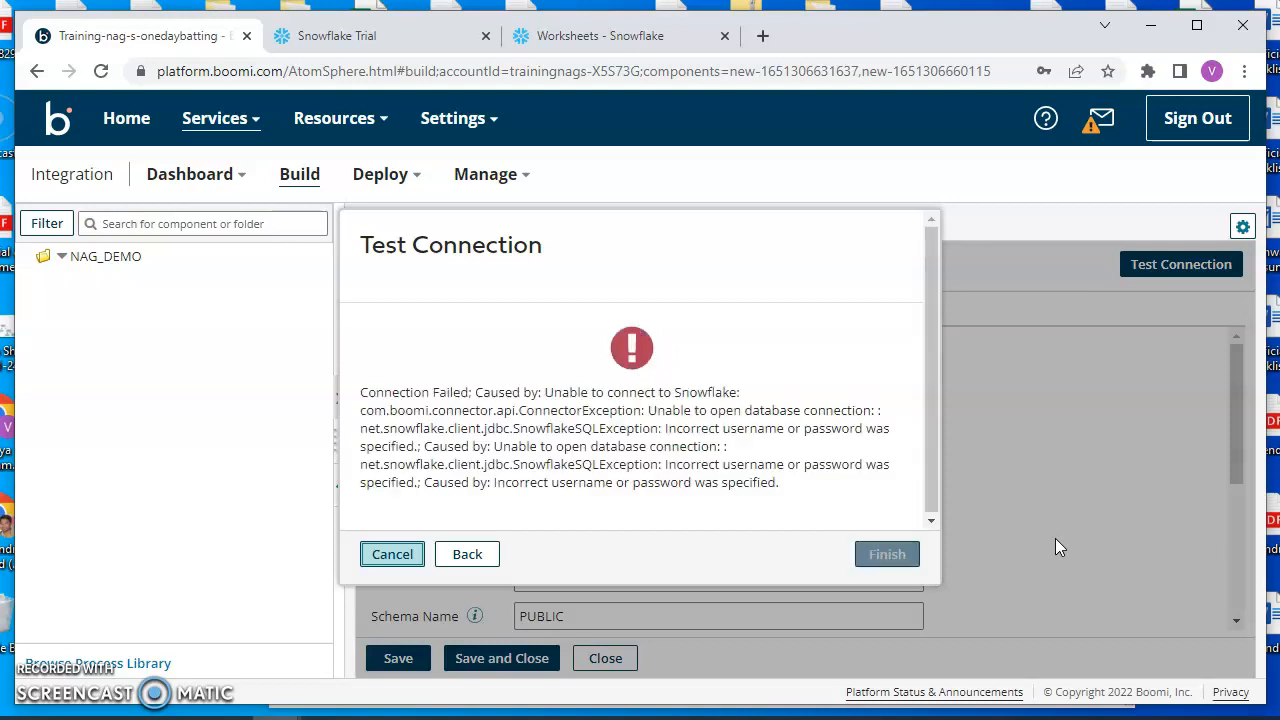
{"action": "left_click", "coordinate": [463, 550]}
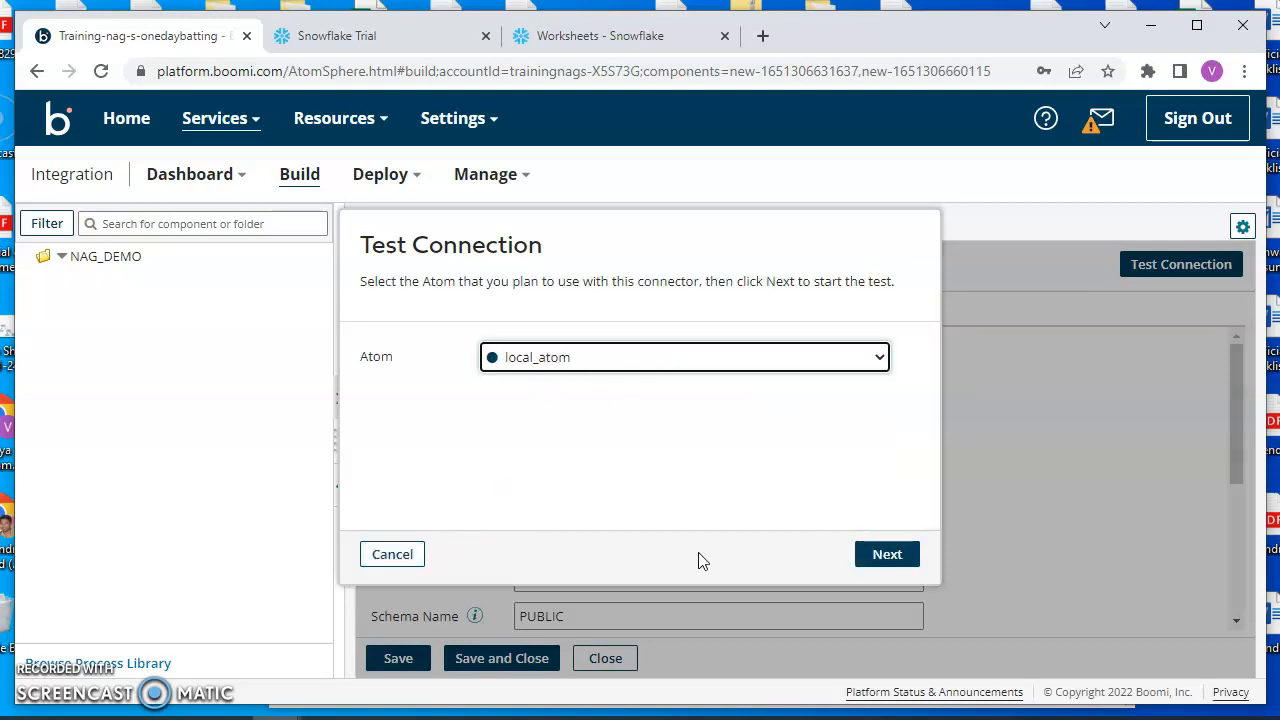
{"action": "left_click", "coordinate": [406, 556]}
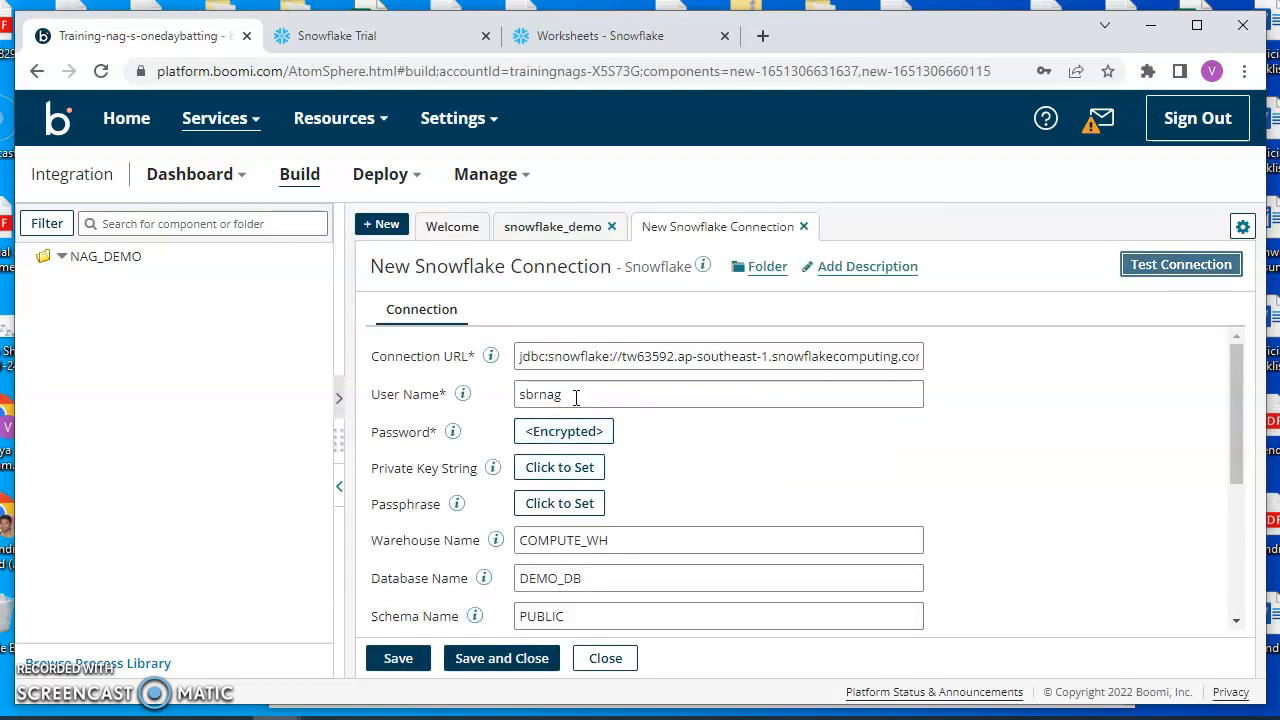
Step: Re-enter the Snowflake account password for the connection and apply it
{"action": "left_click", "coordinate": [586, 432]}
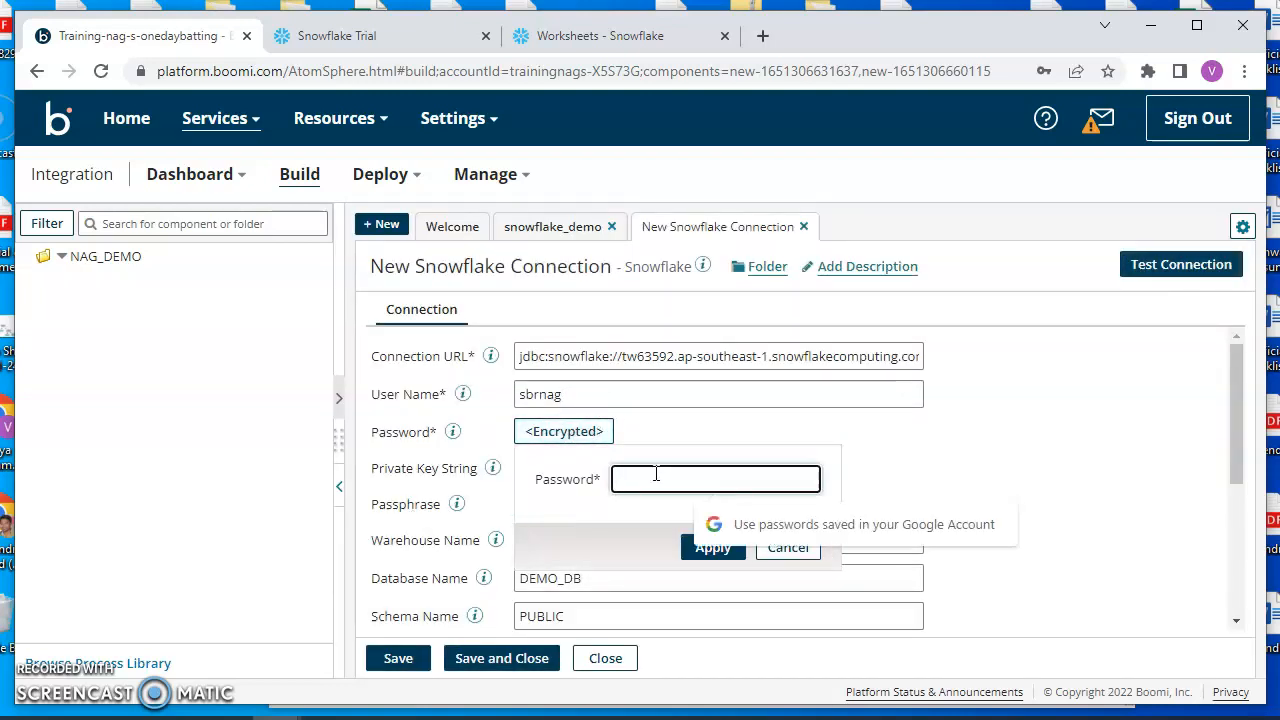
{"action": "type", "text": "•"}
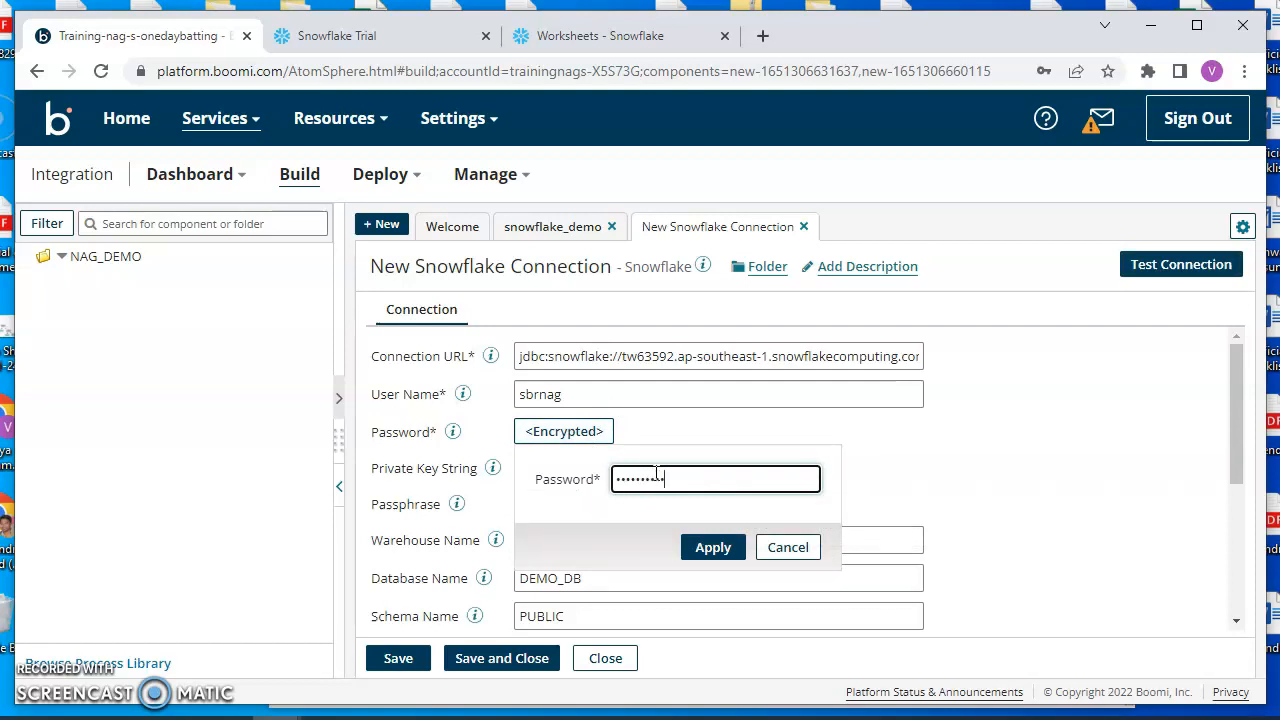
{"action": "left_click", "coordinate": [706, 545]}
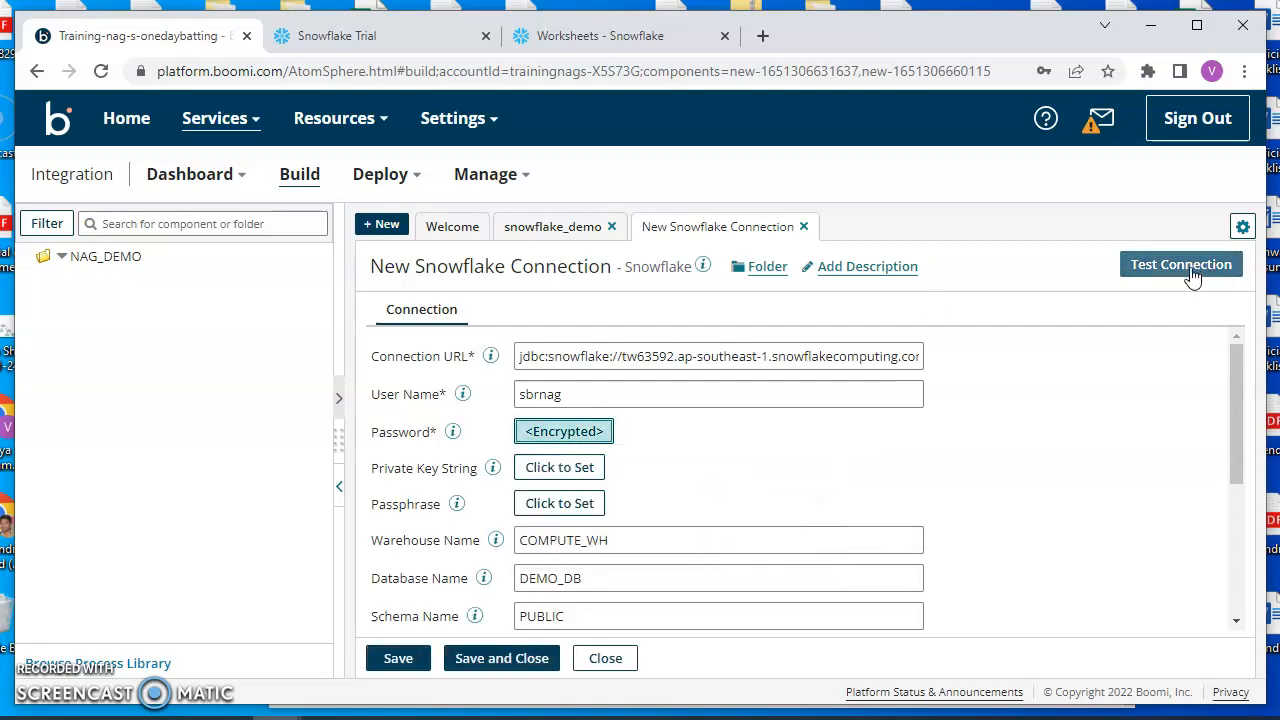
Step: Run the connection test again on local_atom with the re-entered password and finish the test
{"action": "left_click", "coordinate": [1188, 270]}
{"action": "left_click", "coordinate": [884, 554]}
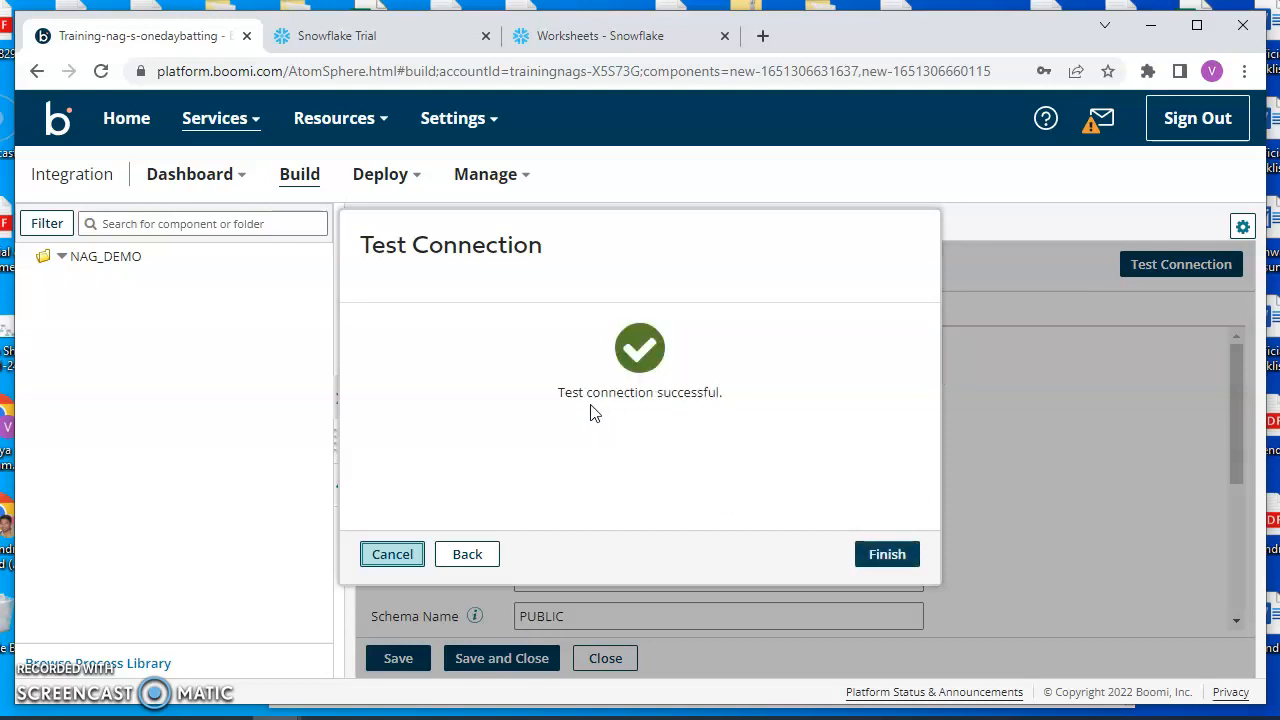
{"action": "left_click", "coordinate": [887, 555]}
Step: Check the connection's database name DEMO_DB against the database list in Snowflake, then return to Boomi
{"action": "scroll", "coordinate": [600, 474], "scroll_direction": "down", "scroll_amount": 3}
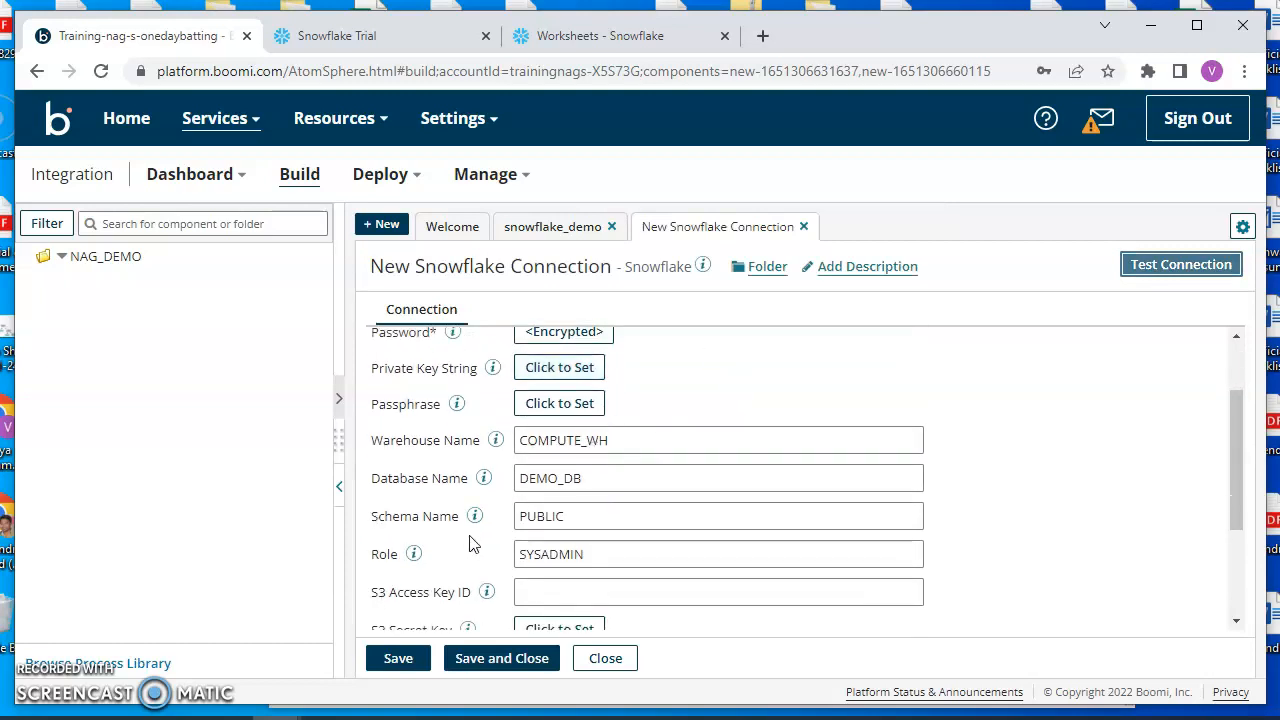
{"action": "left_click", "coordinate": [605, 480]}
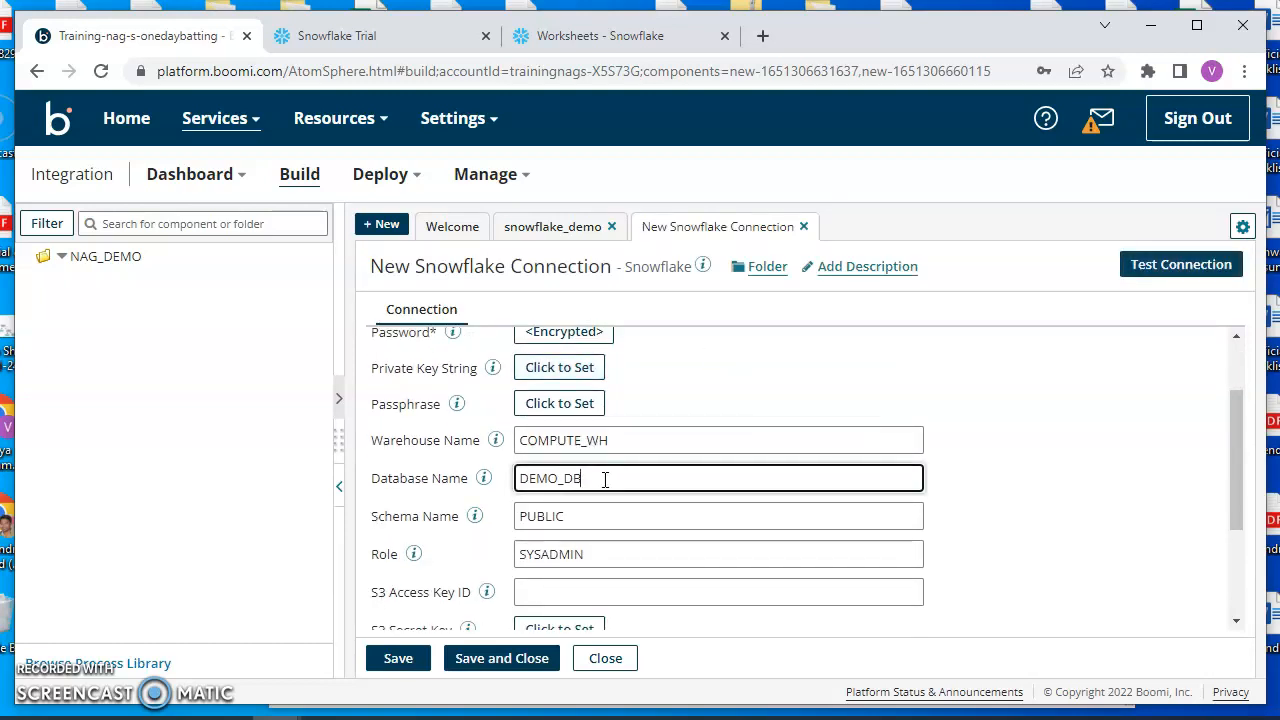
{"action": "left_click_drag", "start_coordinate": [607, 481], "coordinate": [520, 478]}
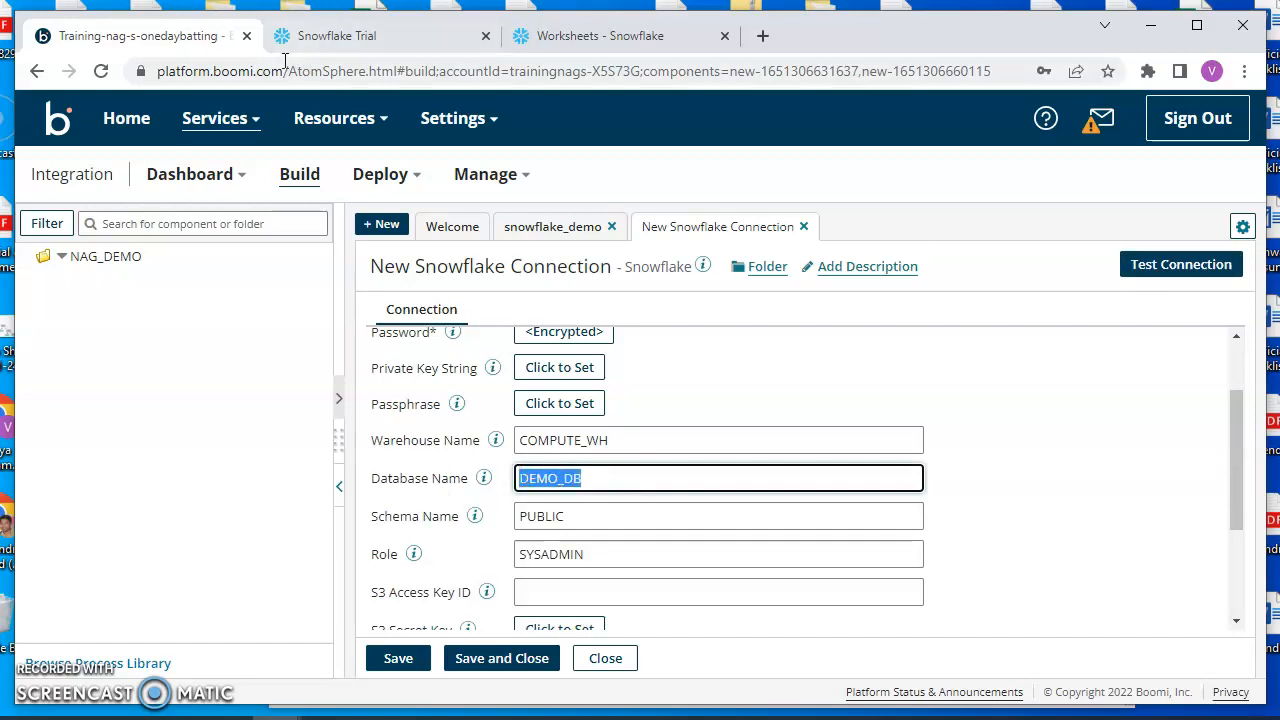
{"action": "left_click", "coordinate": [576, 40]}
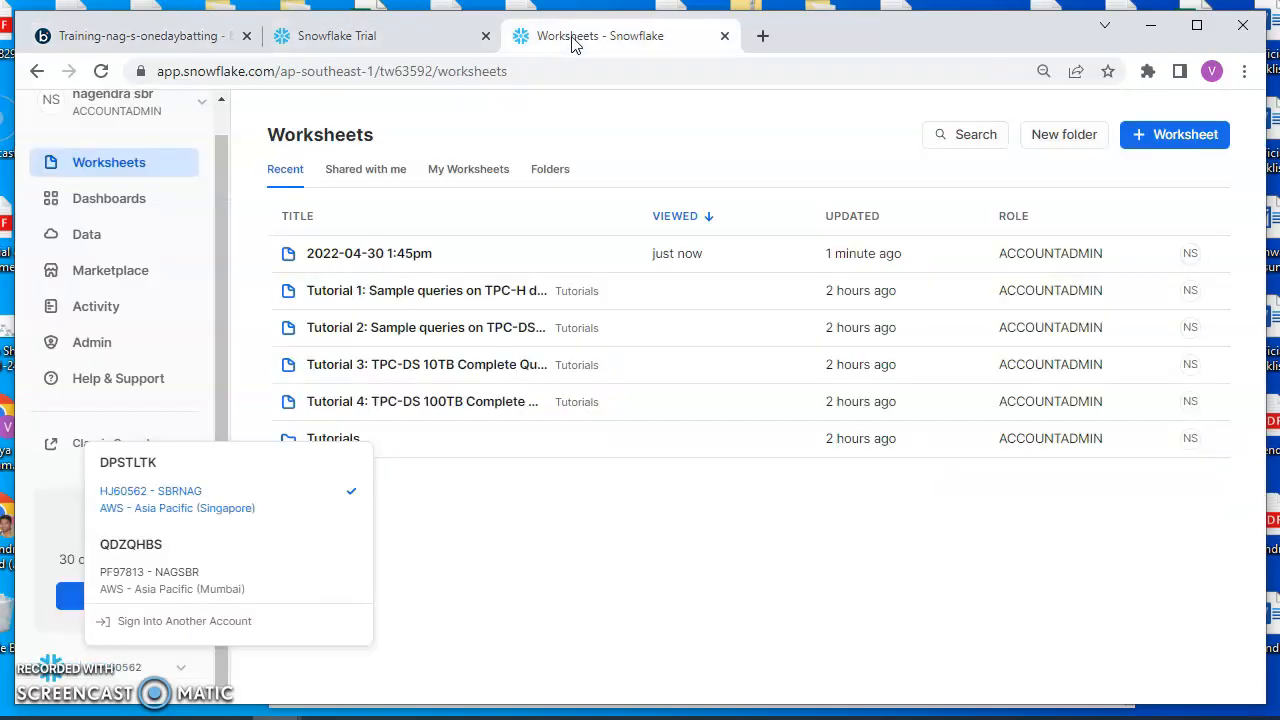
{"action": "left_click", "coordinate": [370, 40]}
{"action": "left_click", "coordinate": [570, 40]}
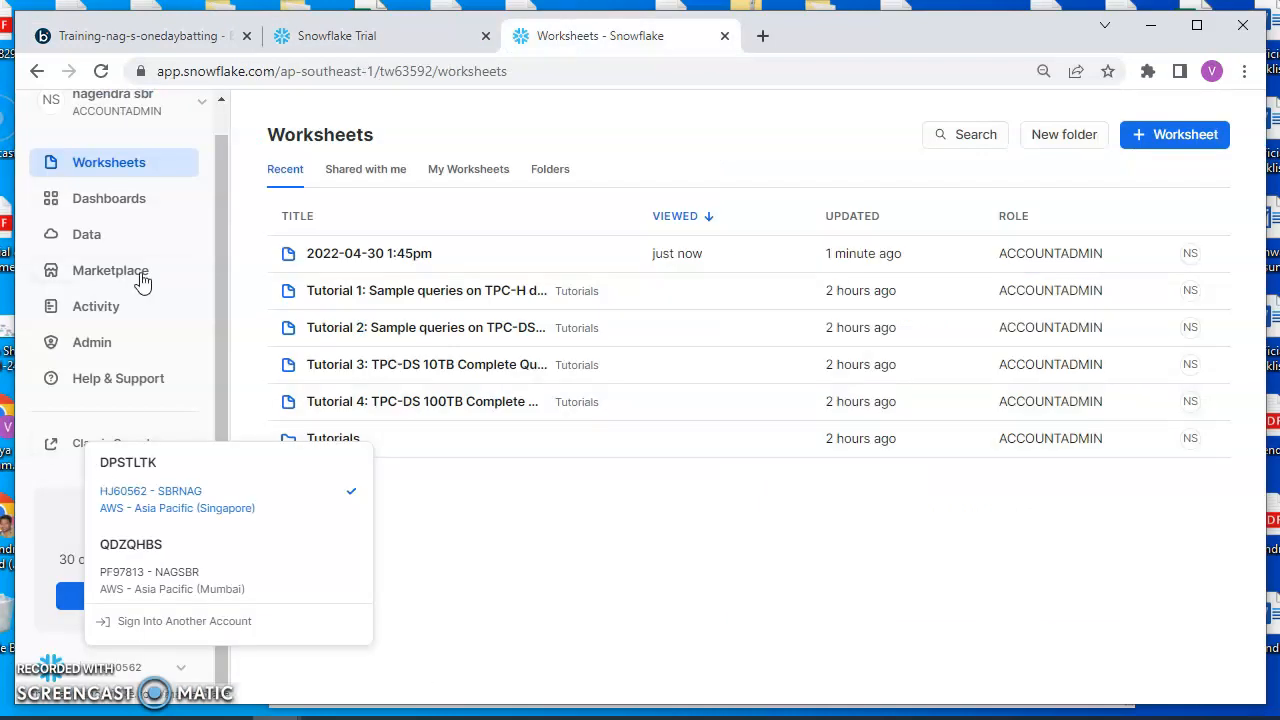
{"action": "left_click", "coordinate": [88, 238]}
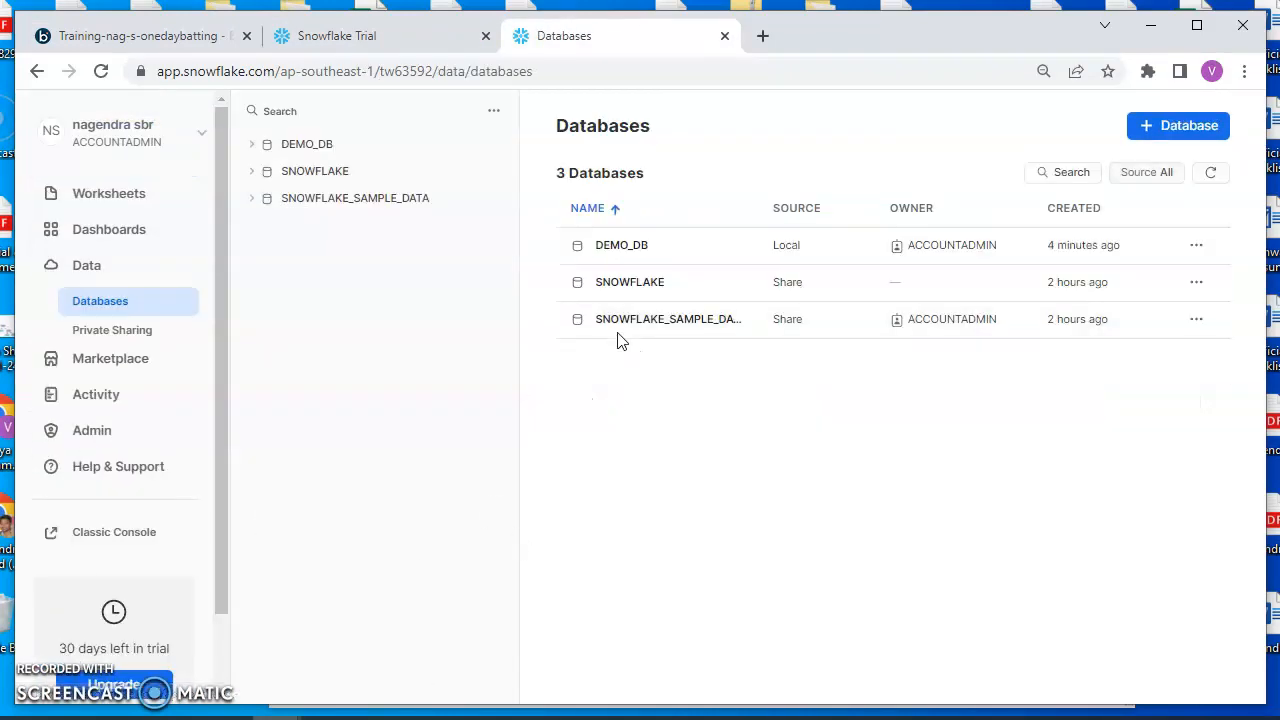
{"action": "left_click", "coordinate": [370, 40]}
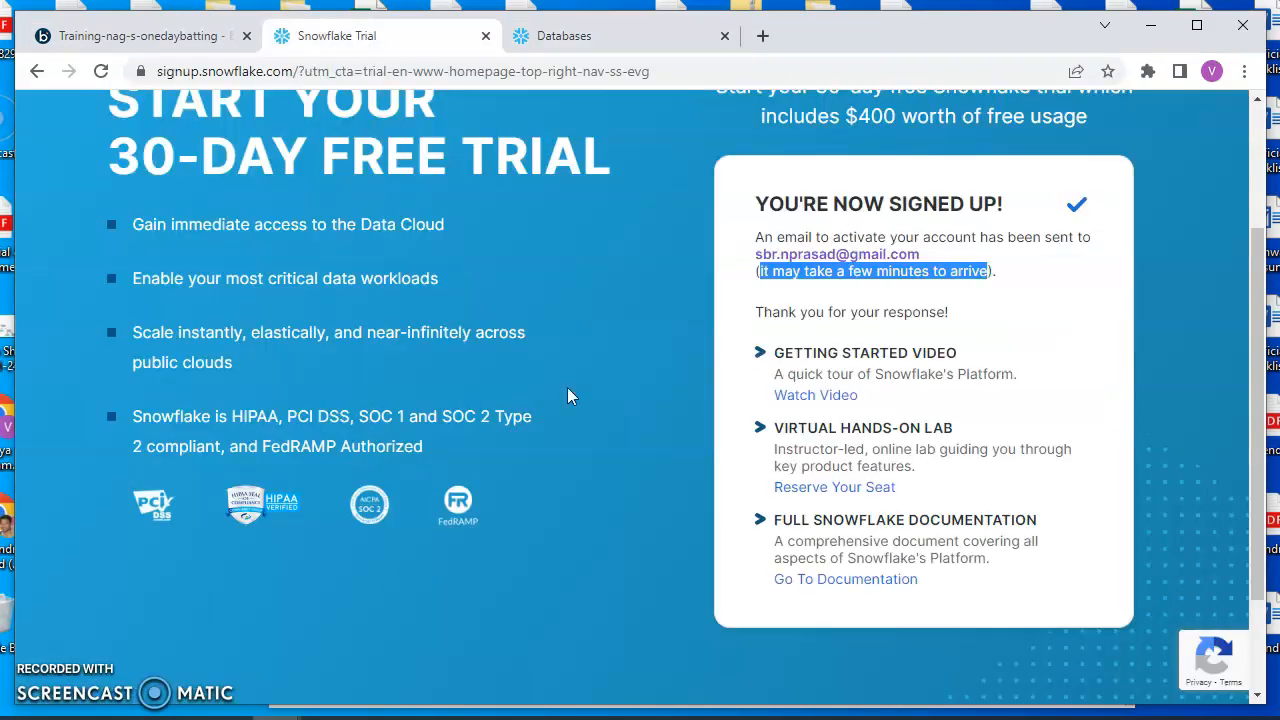
{"action": "left_click", "coordinate": [143, 52]}
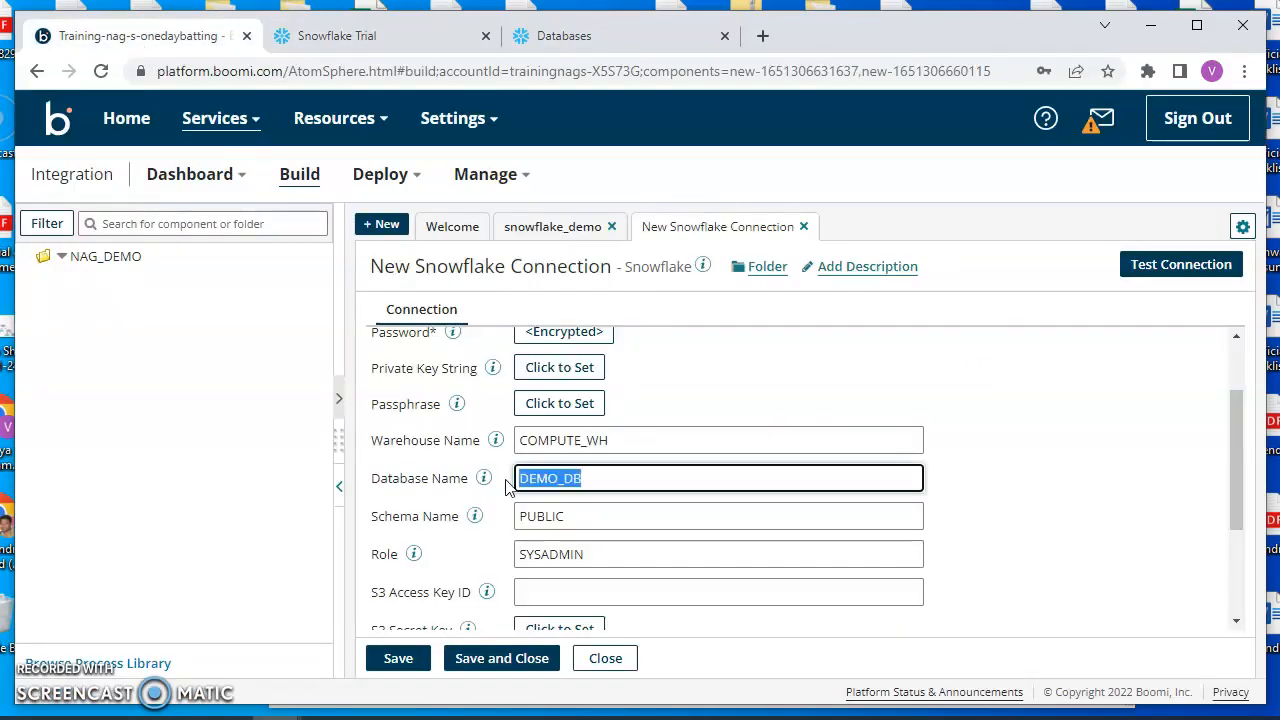
Step: Review the connection's schema name, switch to Snowflake, open the DEMO_DB database details, and copy the ACCOUNTADMIN role name
{"action": "left_click", "coordinate": [609, 478]}
{"action": "double_click", "coordinate": [549, 515]}
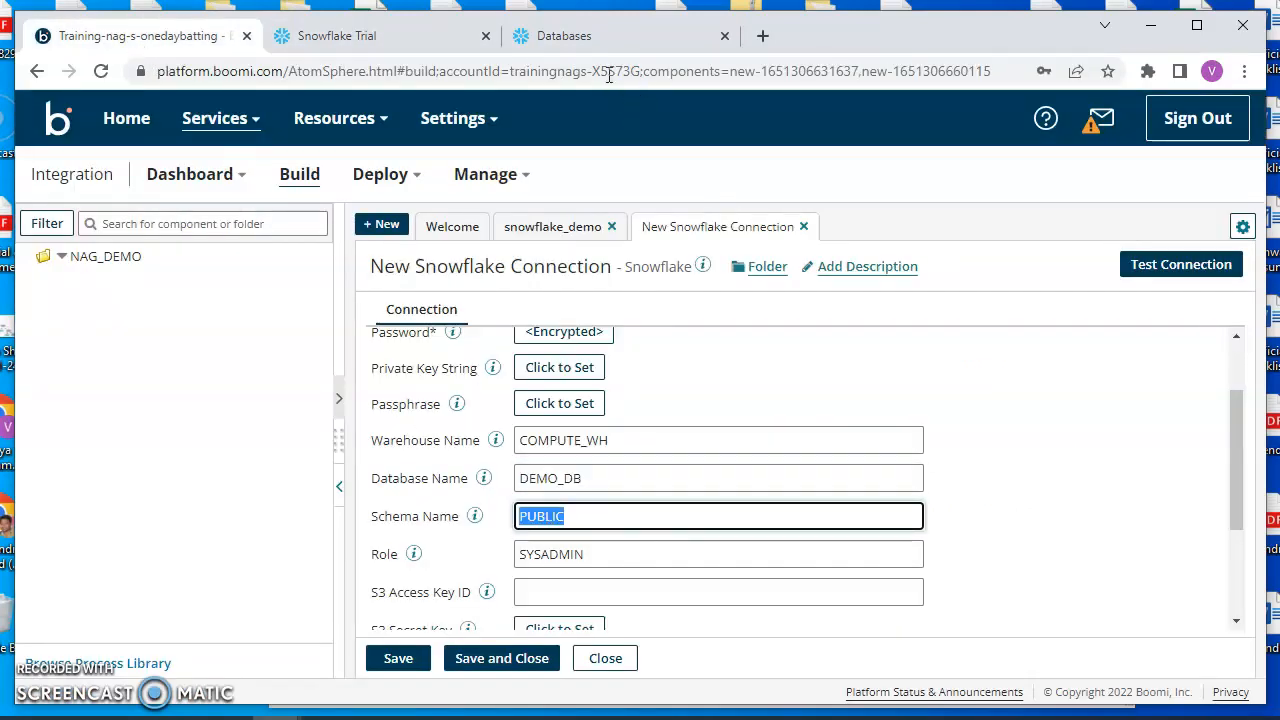
{"action": "left_click", "coordinate": [564, 36]}
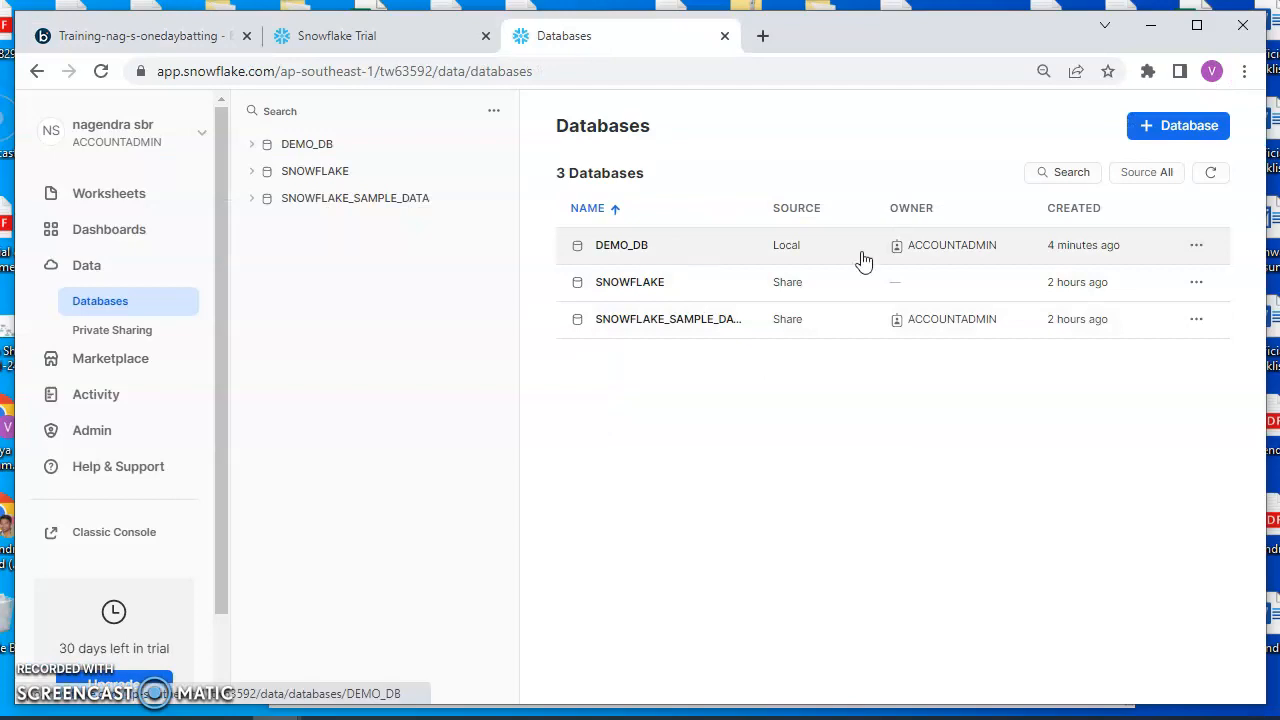
{"action": "left_click", "coordinate": [636, 250]}
{"action": "mouse_move", "coordinate": [714, 355]}
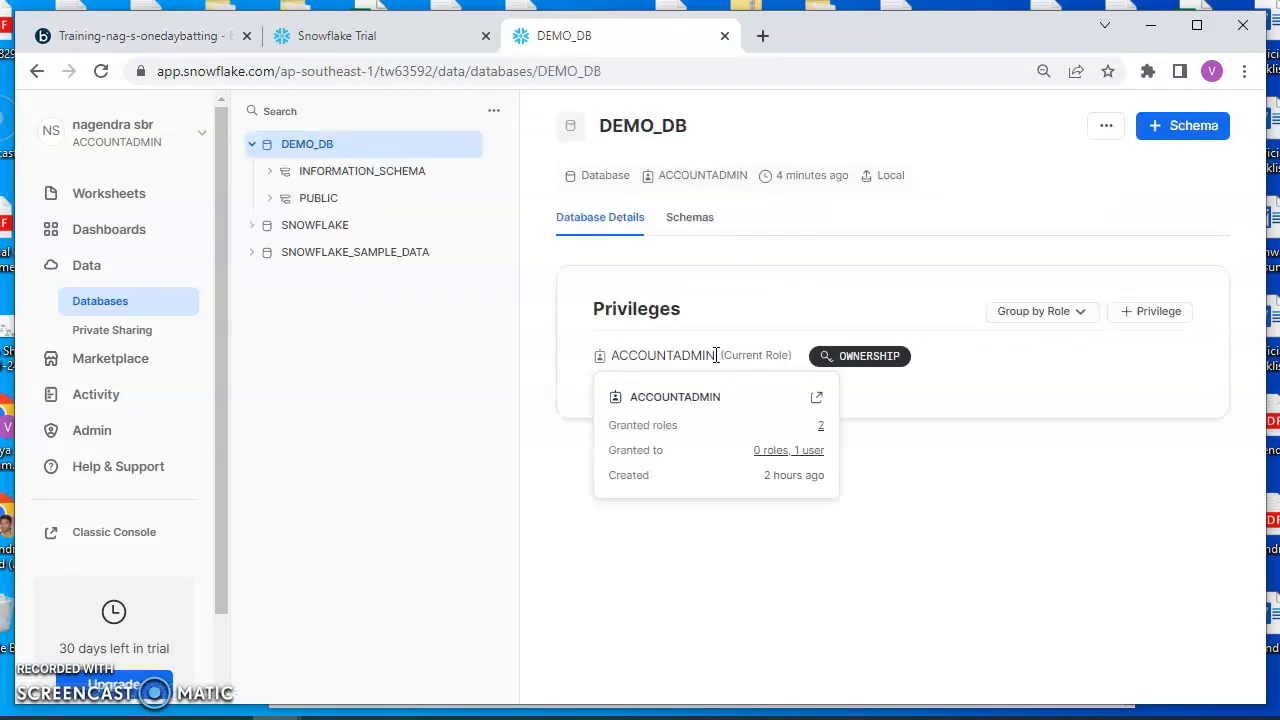
{"action": "left_click_drag", "start_coordinate": [716, 355], "coordinate": [633, 354]}
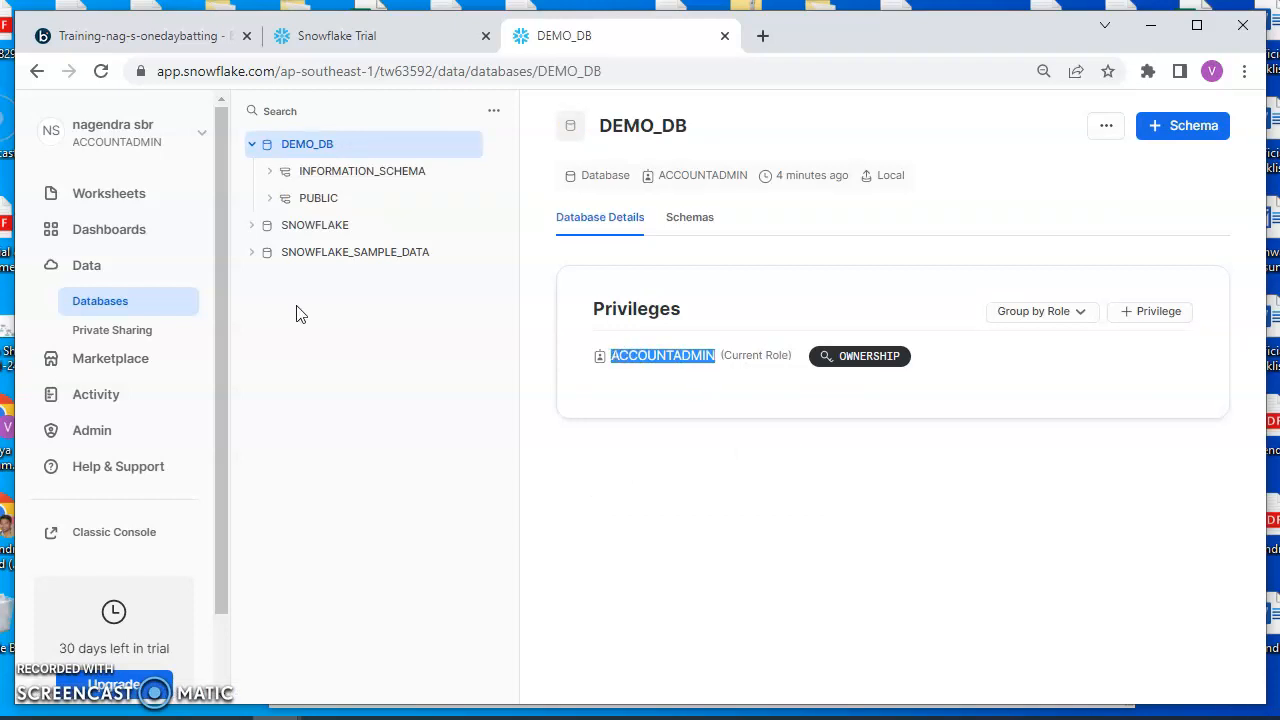
Step: Back in Boomi, set the connection's role to ACCOUNTADMIN, then save and close the connection
{"action": "left_click", "coordinate": [177, 38]}
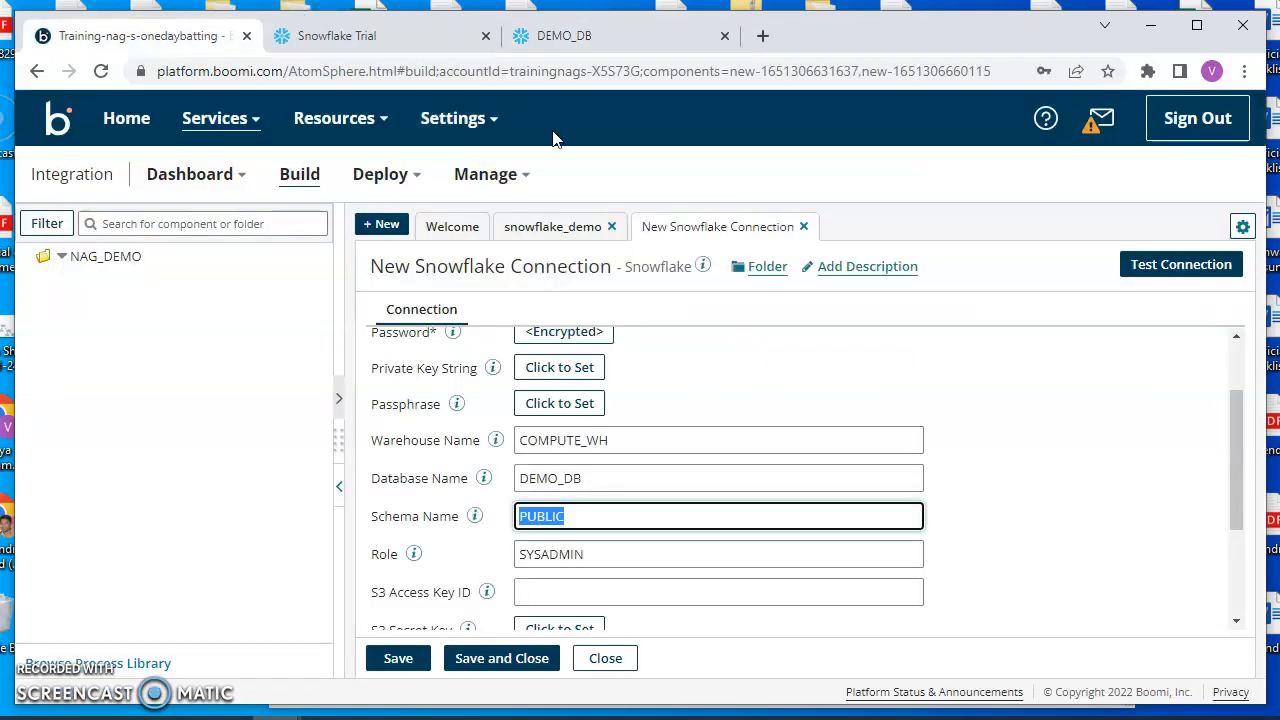
{"action": "double_click", "coordinate": [573, 554]}
{"action": "type", "text": "ACCOUNTADMIN"}
{"action": "left_click", "coordinate": [1020, 487]}
{"action": "scroll", "coordinate": [1020, 487], "scroll_direction": "down", "scroll_amount": 2}
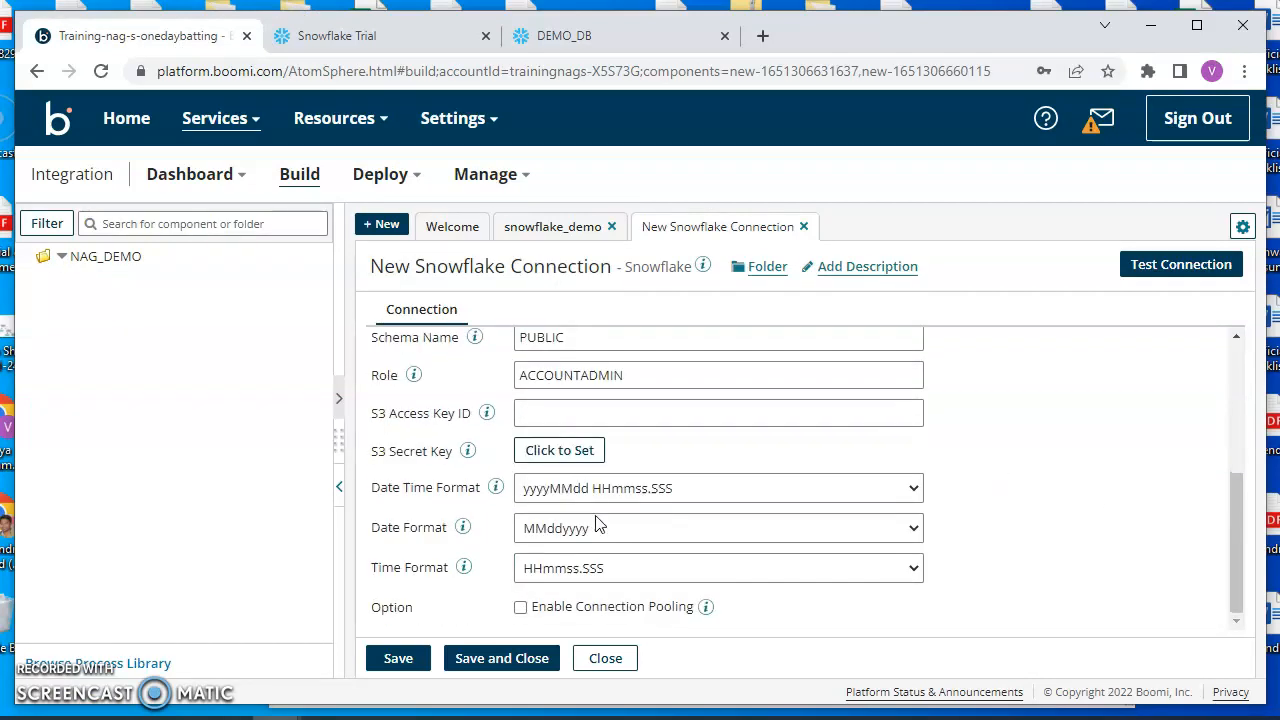
{"action": "left_click", "coordinate": [500, 658]}
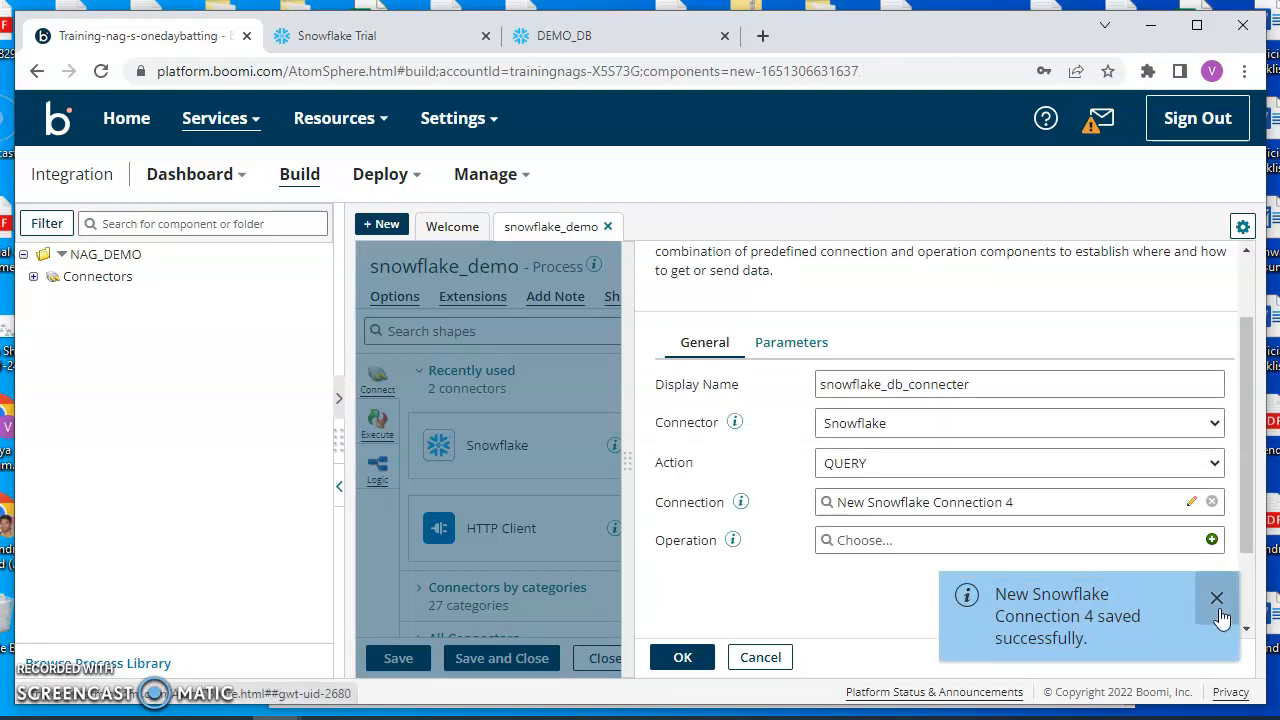
{"action": "left_click", "coordinate": [1219, 610]}
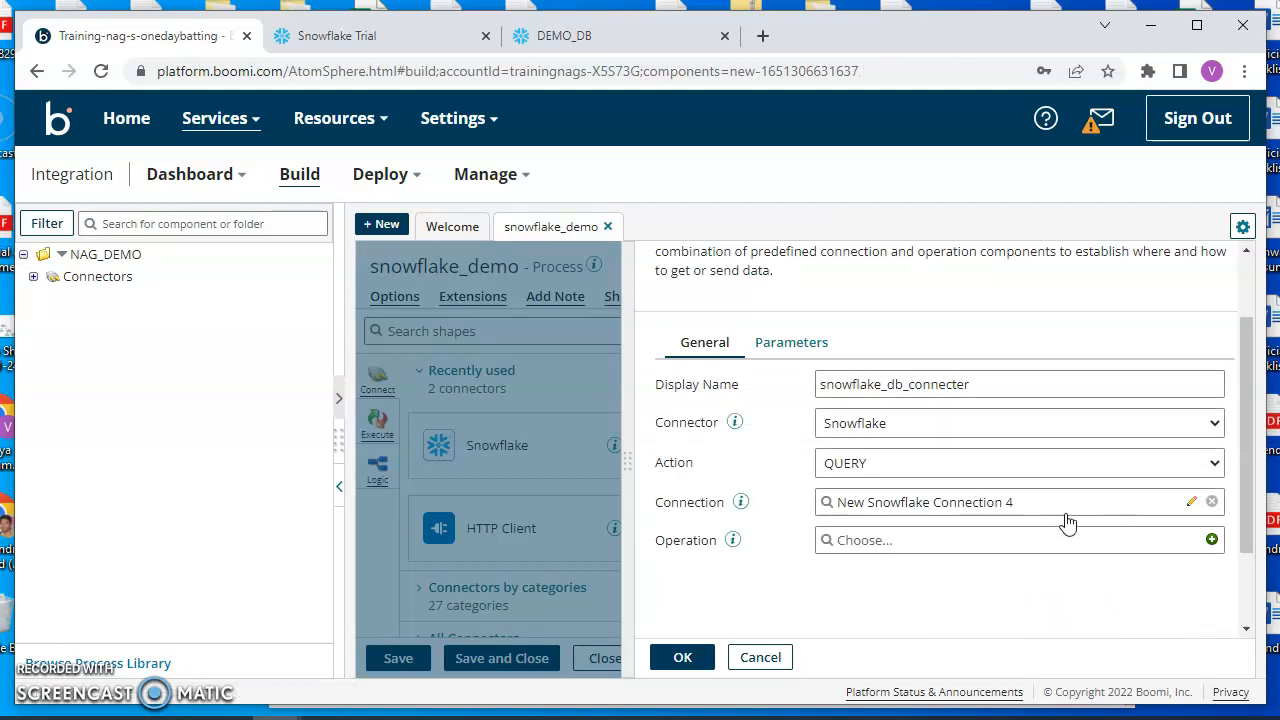
Step: Create a new operation for the Snowflake connector and start its import with local_atom and New Snowflake Connection 4
{"action": "left_click", "coordinate": [1211, 540]}
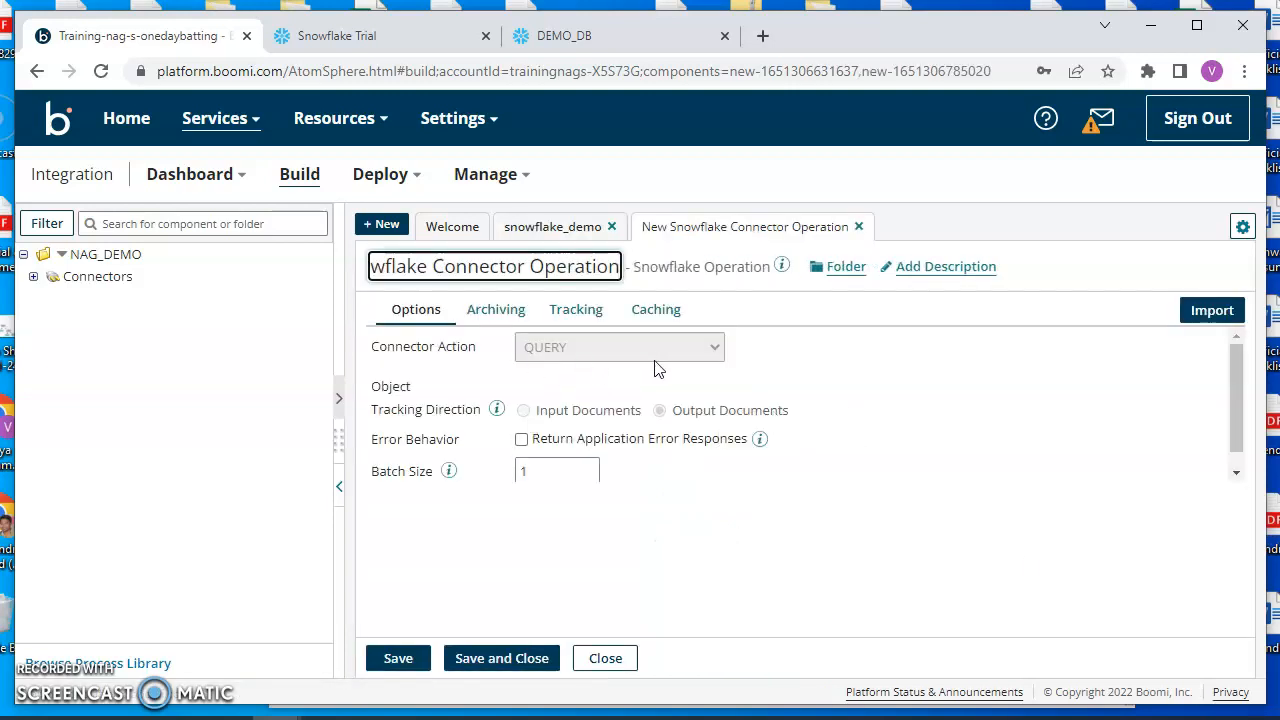
{"action": "left_click", "coordinate": [1208, 311]}
{"action": "left_click", "coordinate": [615, 256]}
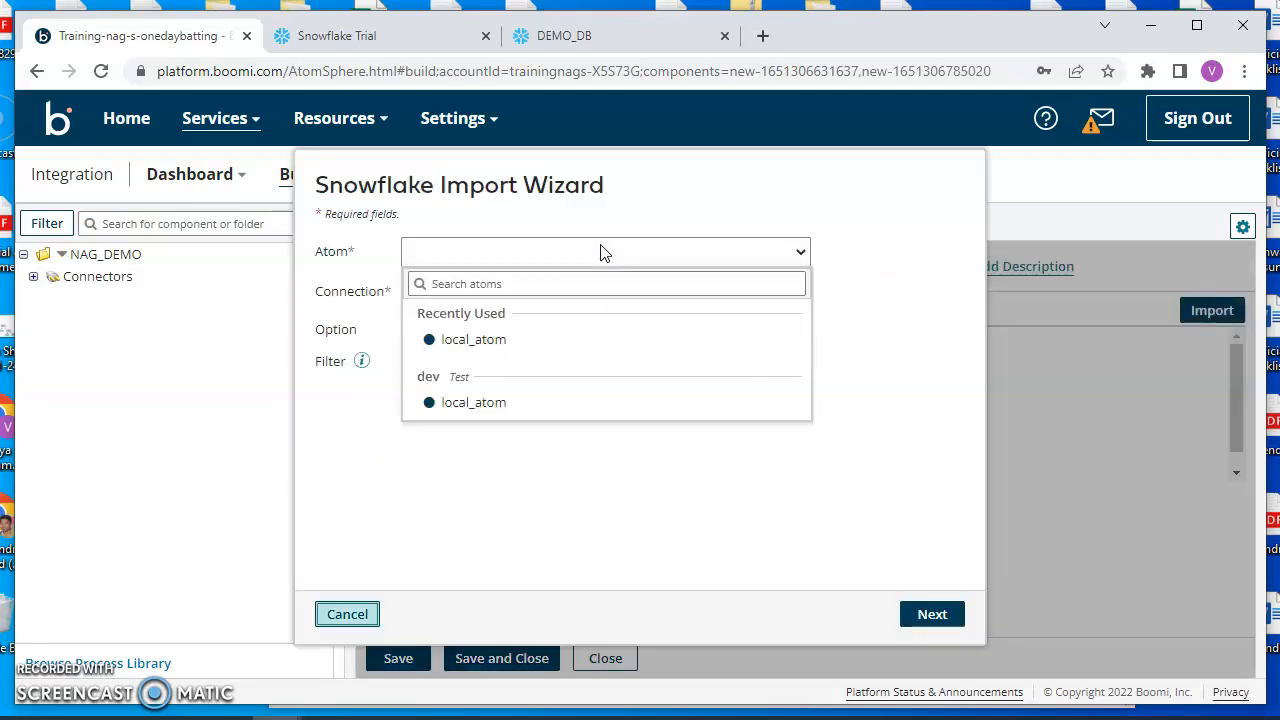
{"action": "left_click", "coordinate": [487, 337]}
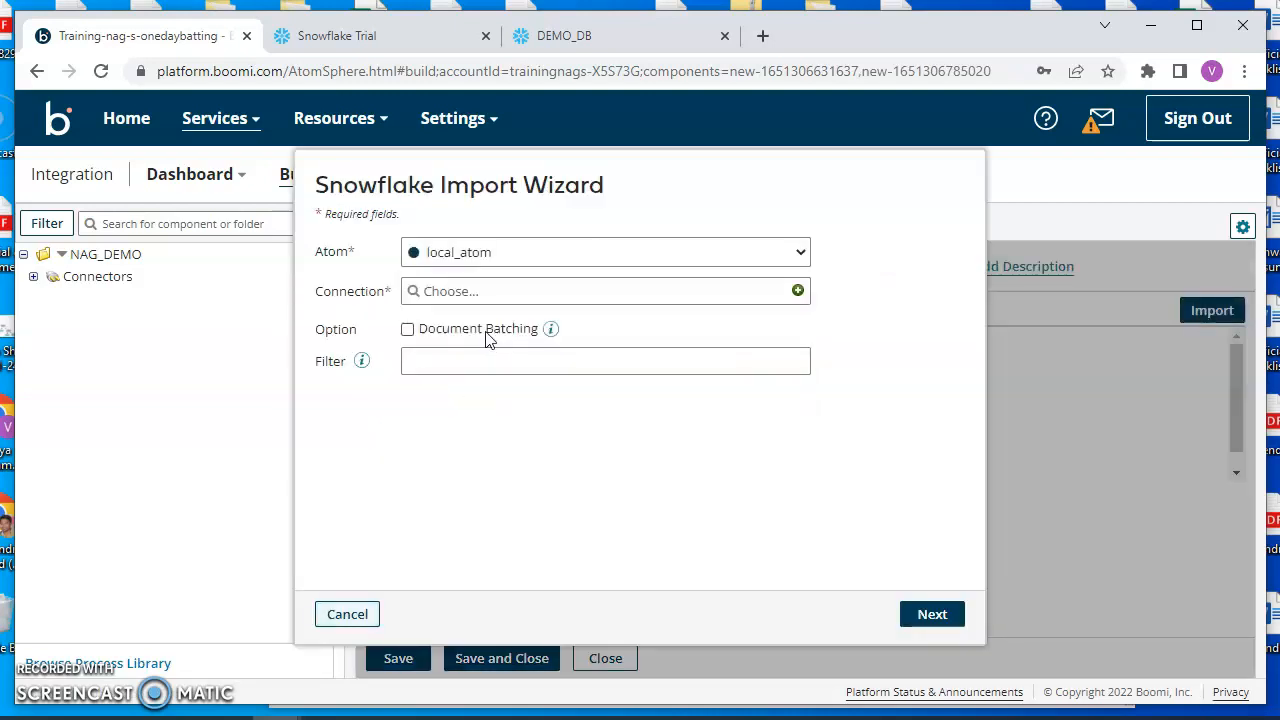
{"action": "left_click", "coordinate": [782, 300]}
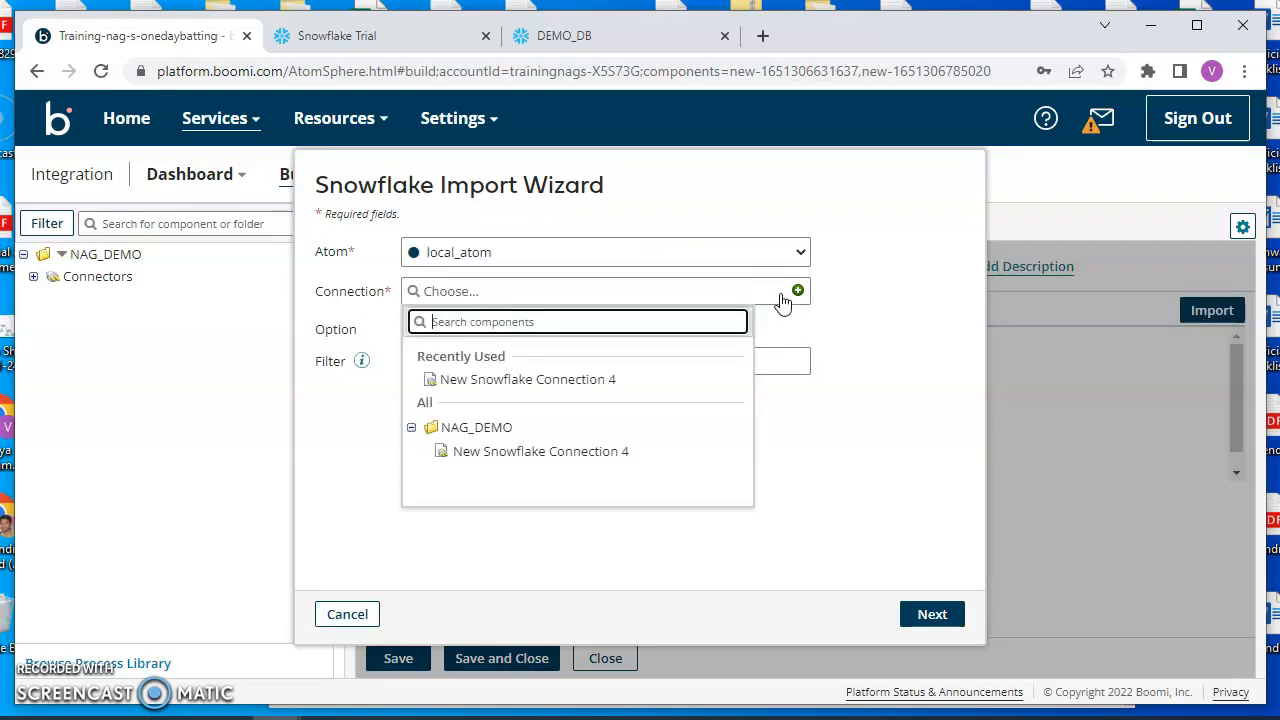
{"action": "left_click", "coordinate": [538, 453]}
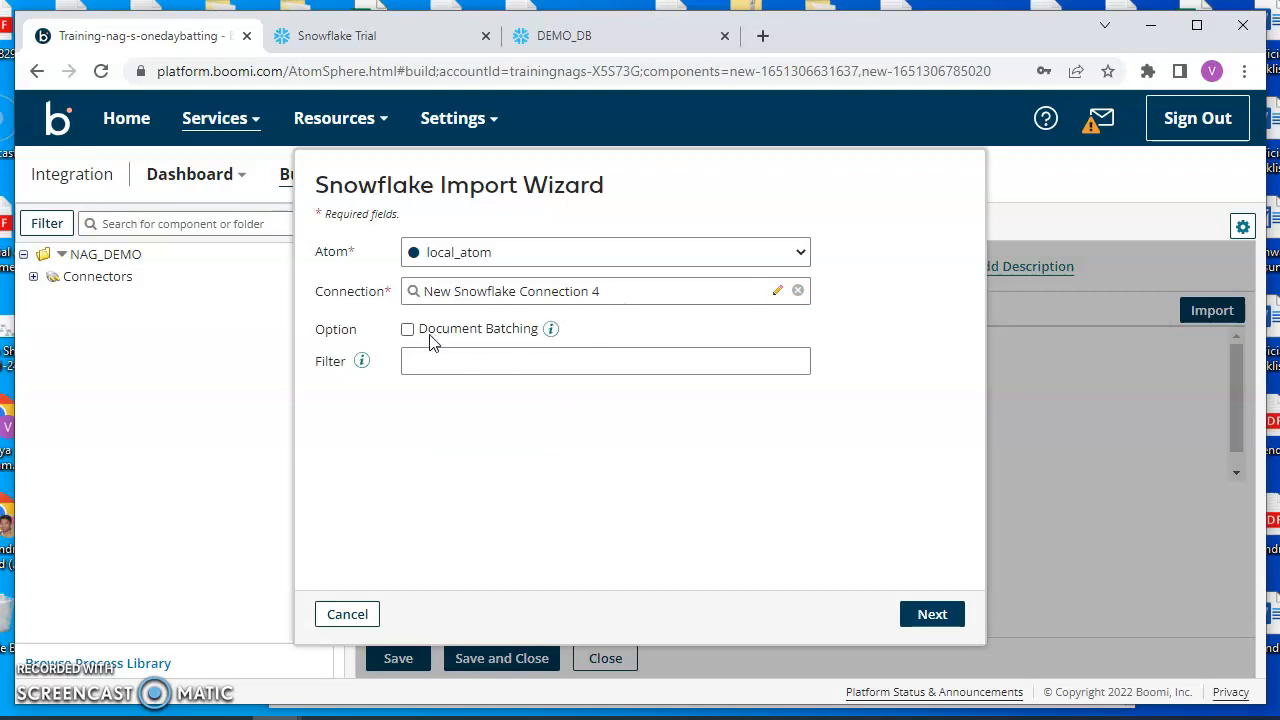
{"action": "left_click", "coordinate": [922, 615]}
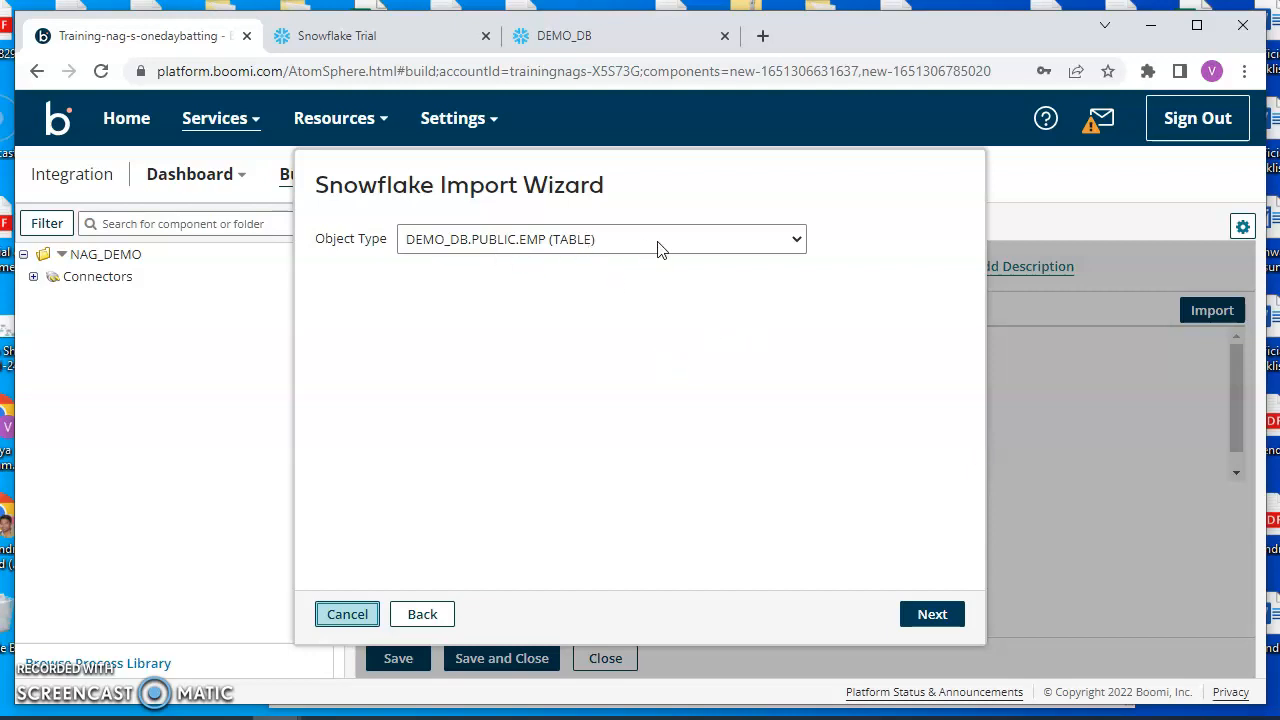
Step: Choose DEMO_DB.PUBLIC.EMP (TABLE) as the object type and finish importing it into the query operation
{"action": "left_click", "coordinate": [688, 249]}
{"action": "left_click", "coordinate": [604, 338]}
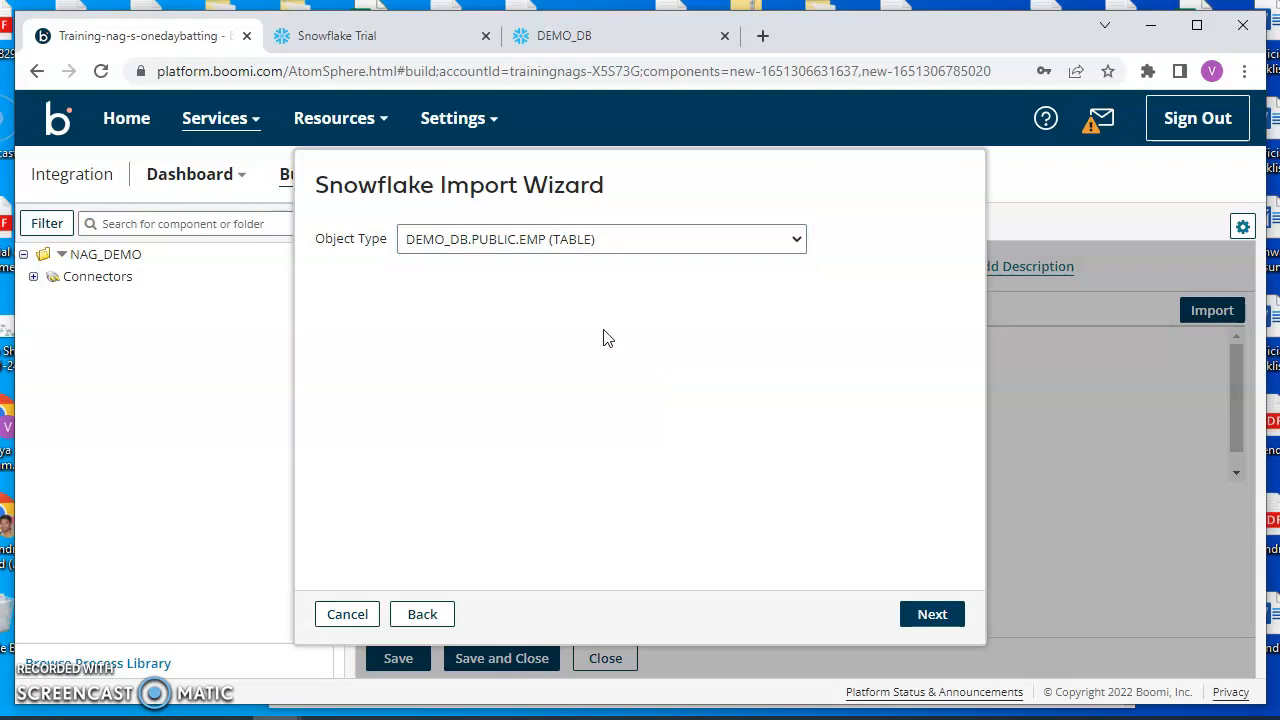
{"action": "left_click", "coordinate": [944, 618]}
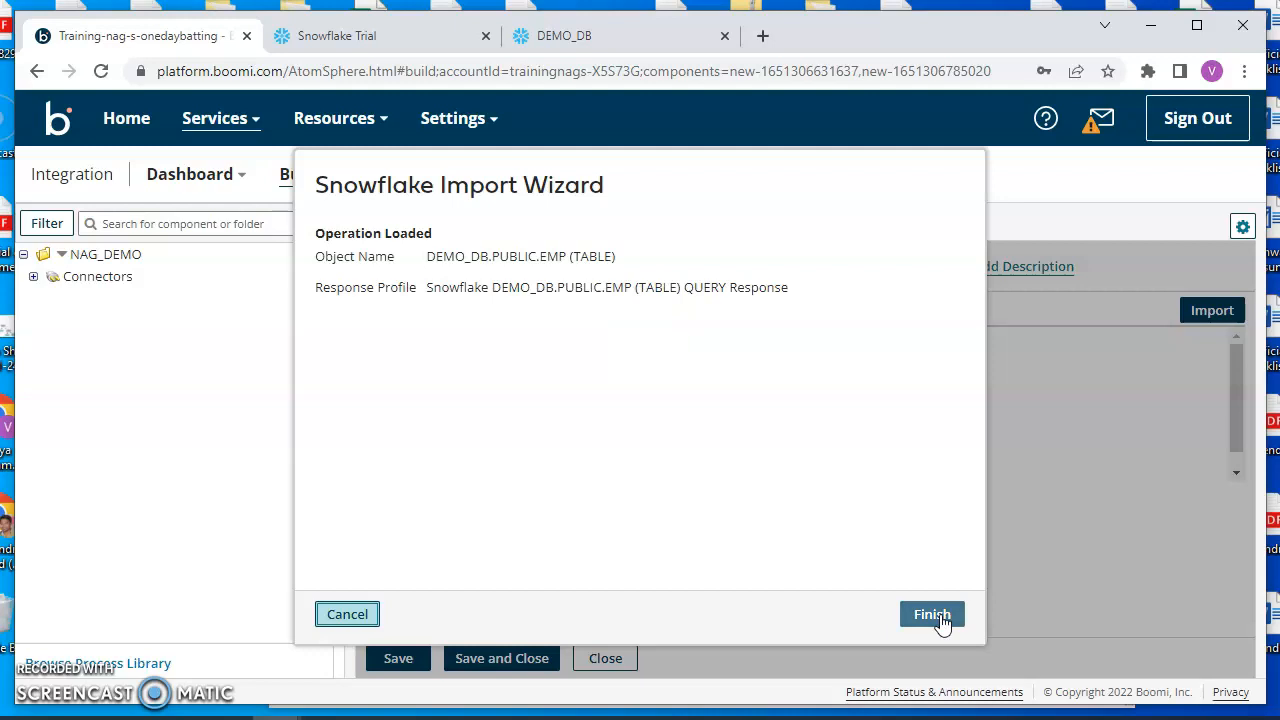
{"action": "left_click", "coordinate": [944, 618]}
{"action": "left_click_drag", "start_coordinate": [432, 285], "coordinate": [800, 289]}
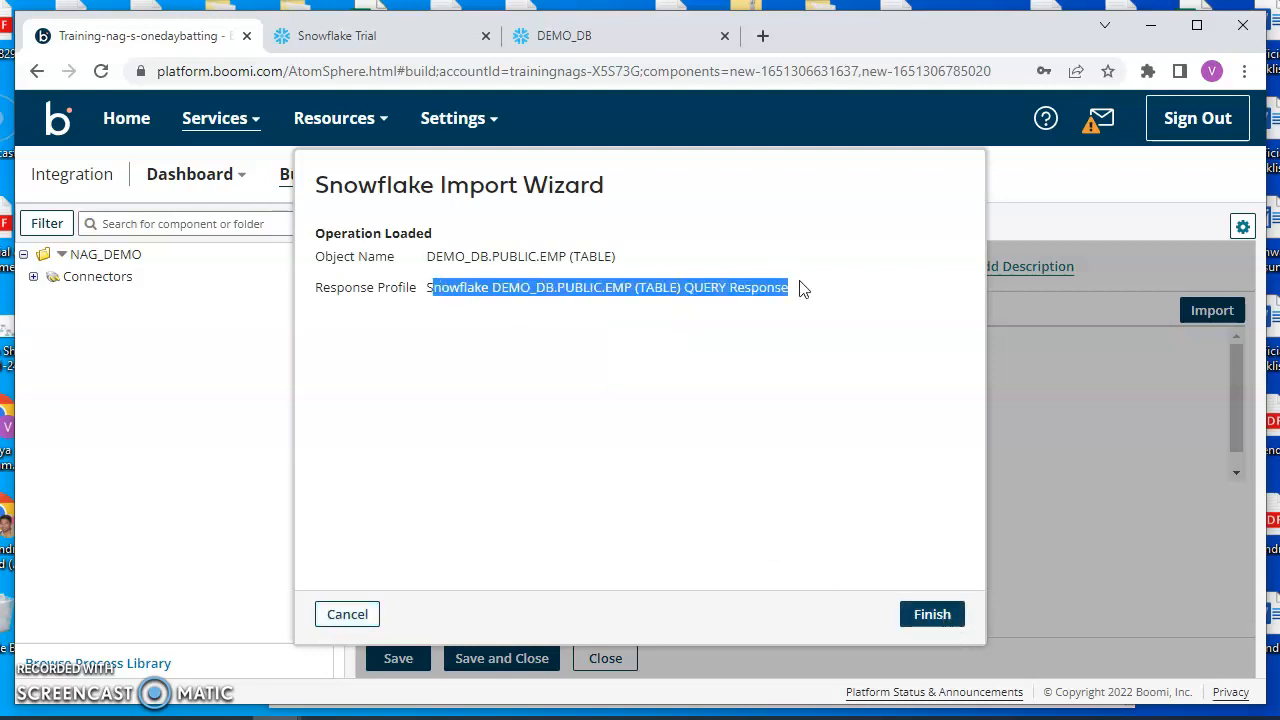
{"action": "left_click", "coordinate": [932, 616]}
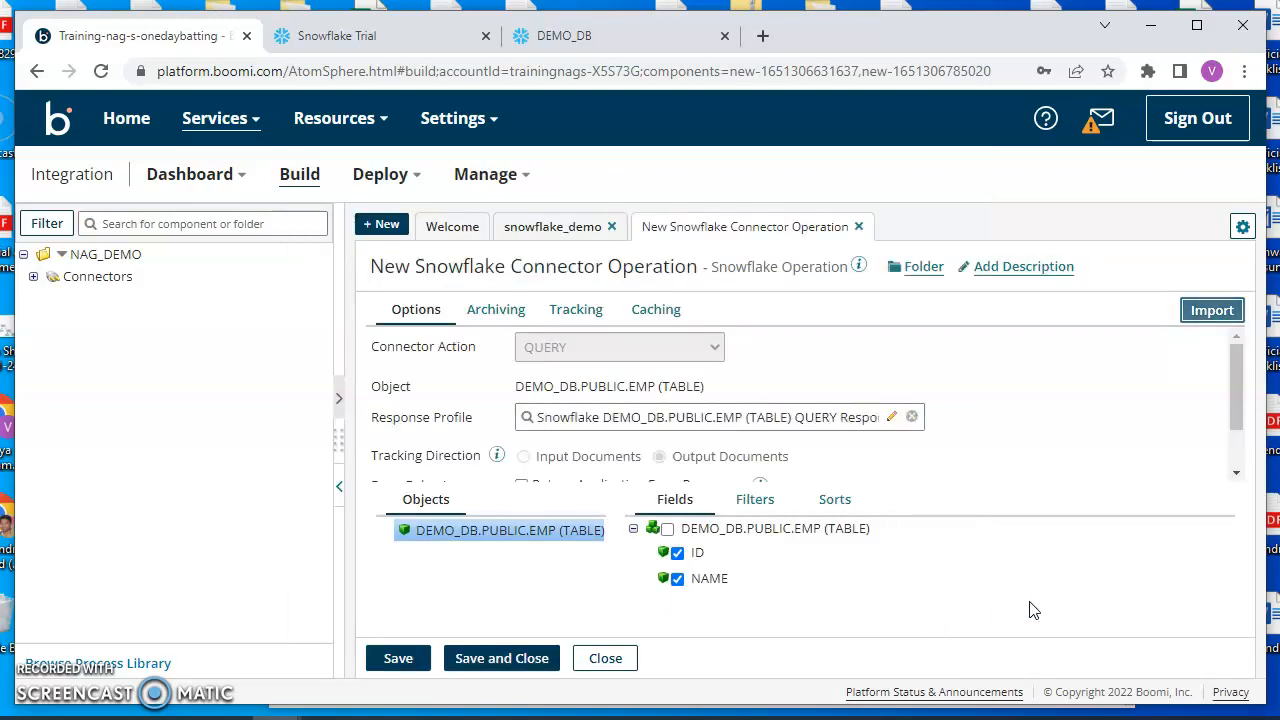
{"action": "scroll", "coordinate": [895, 480], "scroll_direction": "down", "scroll_amount": 1}
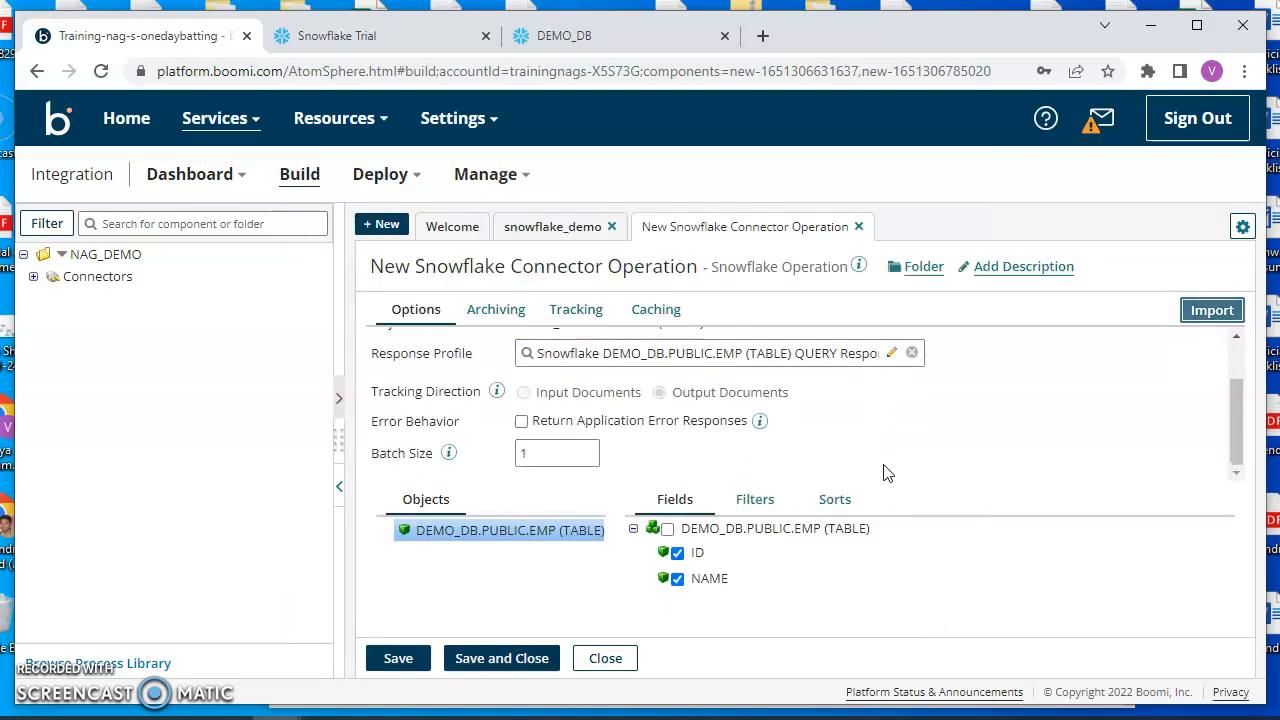
Step: Add a logical sub-group with the AND operator to the query operation's filter, and add an expression inside it
{"action": "left_click", "coordinate": [757, 500]}
{"action": "left_click", "coordinate": [682, 534]}
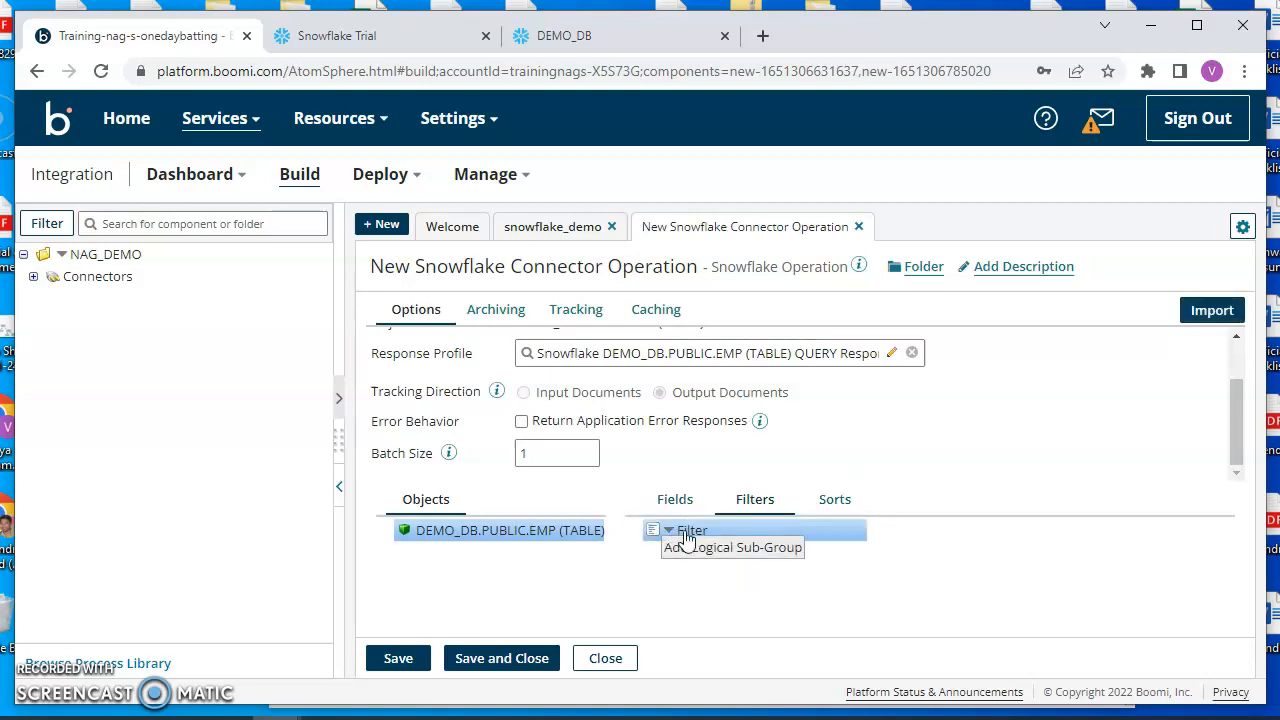
{"action": "left_click", "coordinate": [696, 550]}
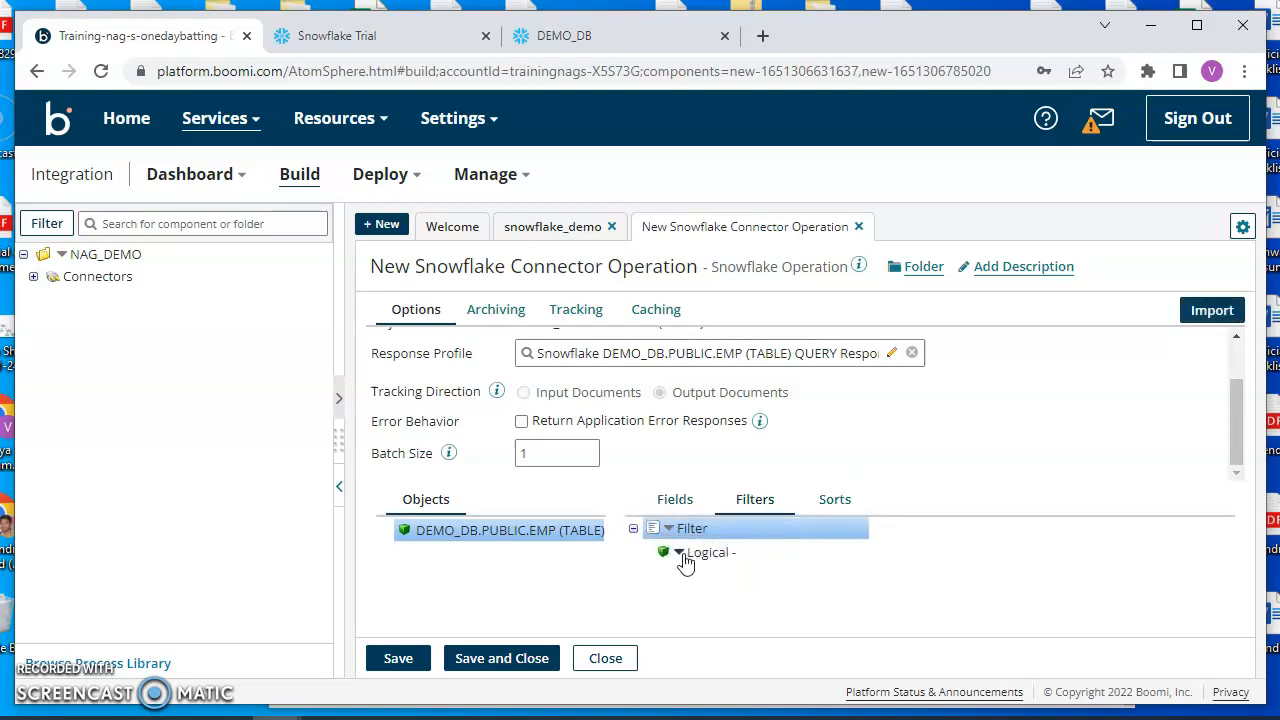
{"action": "left_click", "coordinate": [692, 556]}
{"action": "left_click", "coordinate": [708, 570]}
{"action": "left_click", "coordinate": [977, 550]}
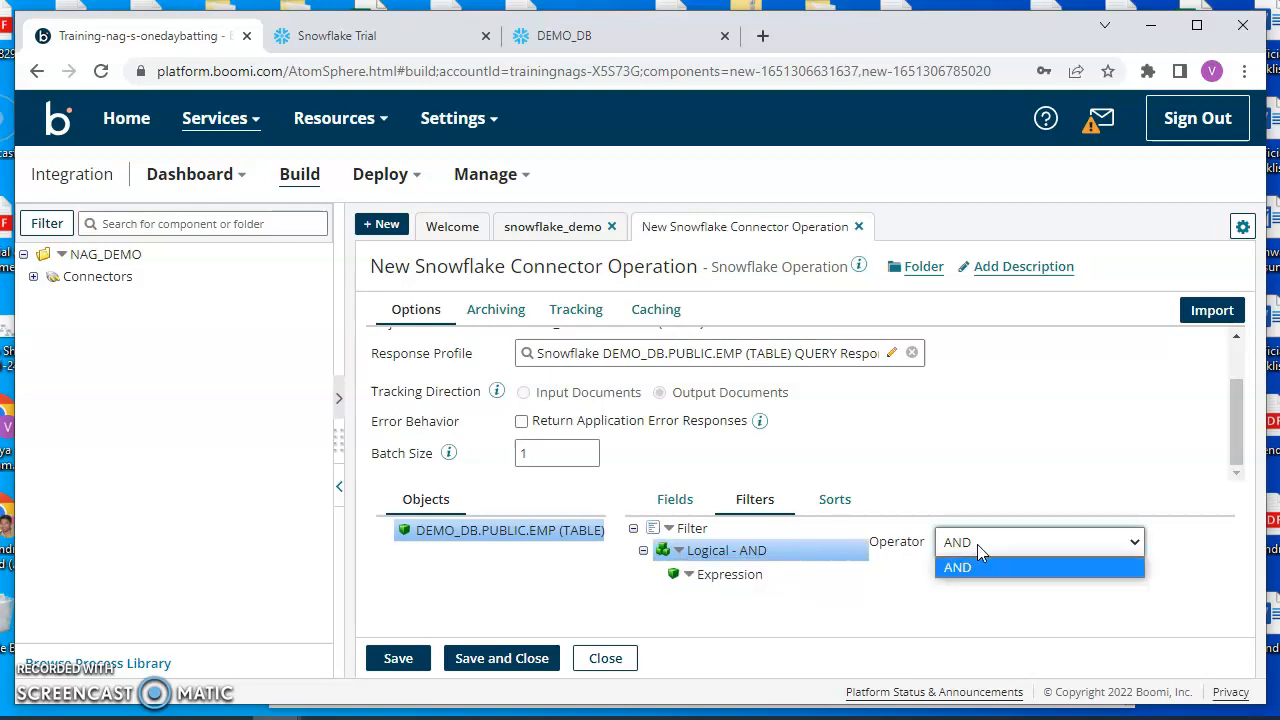
Step: Name the filter expression "name", set its field to NAME and choose Equal To as its operator
{"action": "left_click", "coordinate": [745, 577]}
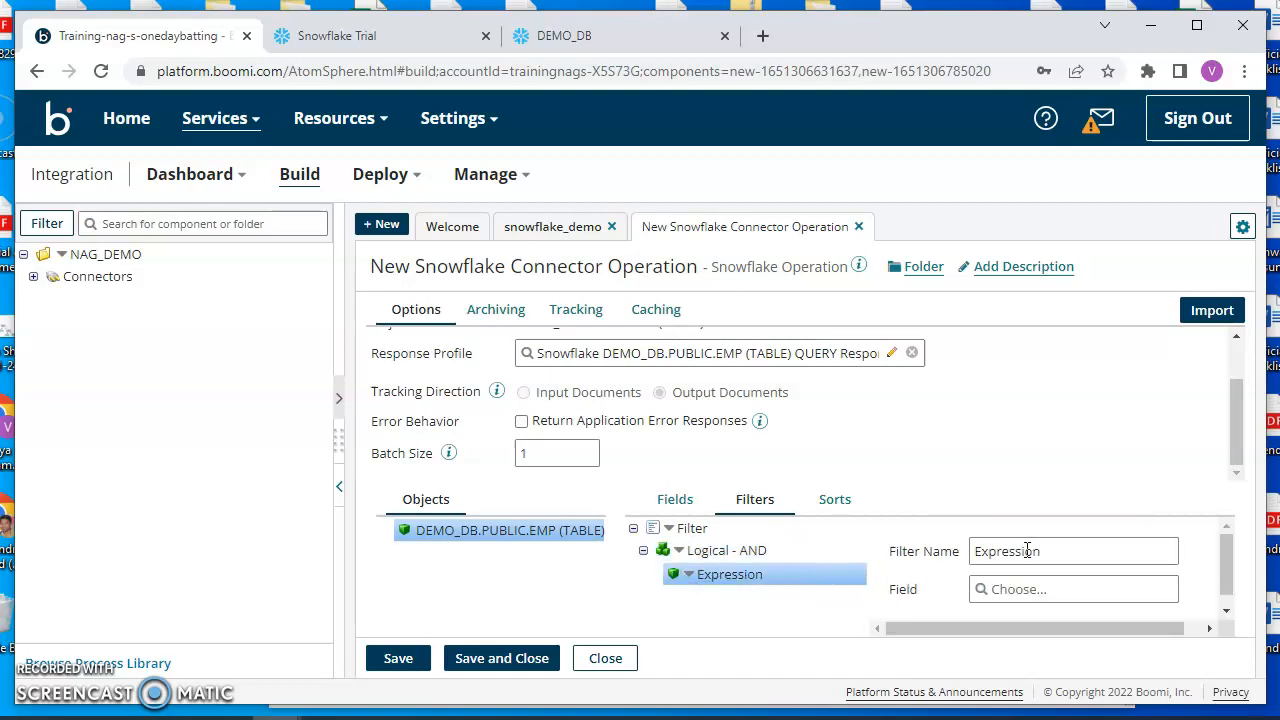
{"action": "double_click", "coordinate": [1027, 551]}
{"action": "key", "text": "BackSpace"}
{"action": "type", "text": "id"}
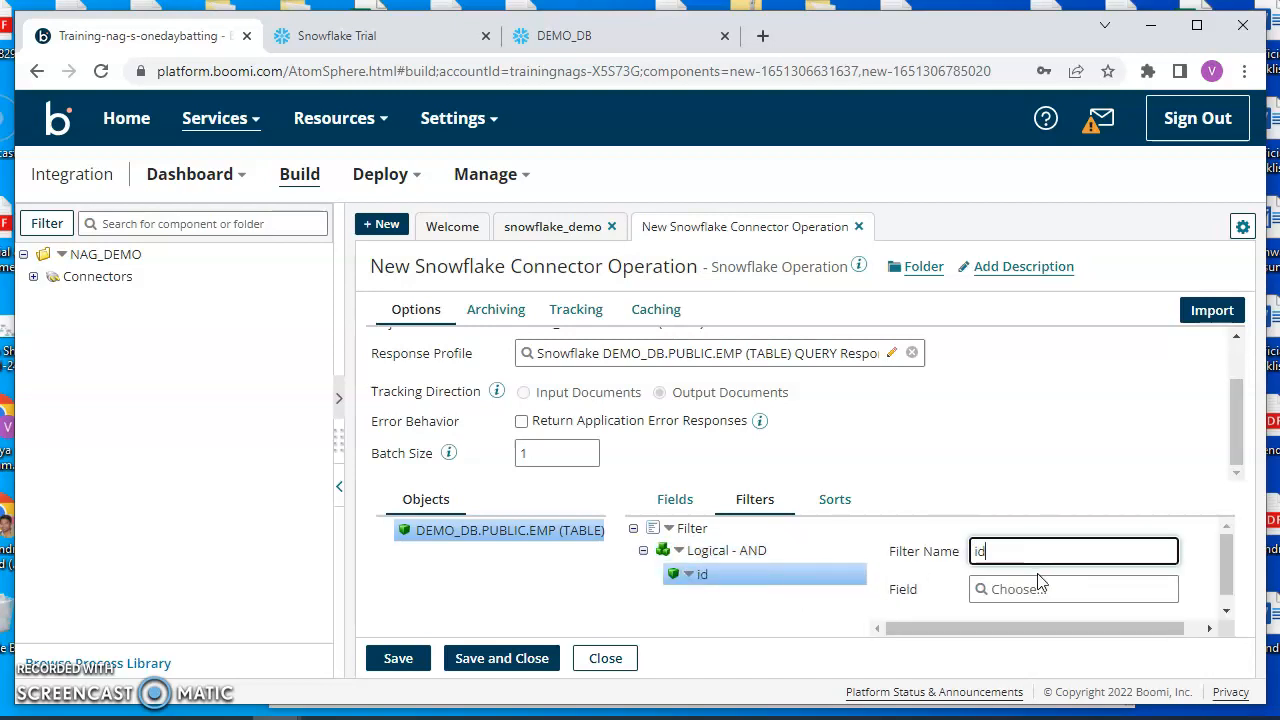
{"action": "left_click", "coordinate": [1039, 593]}
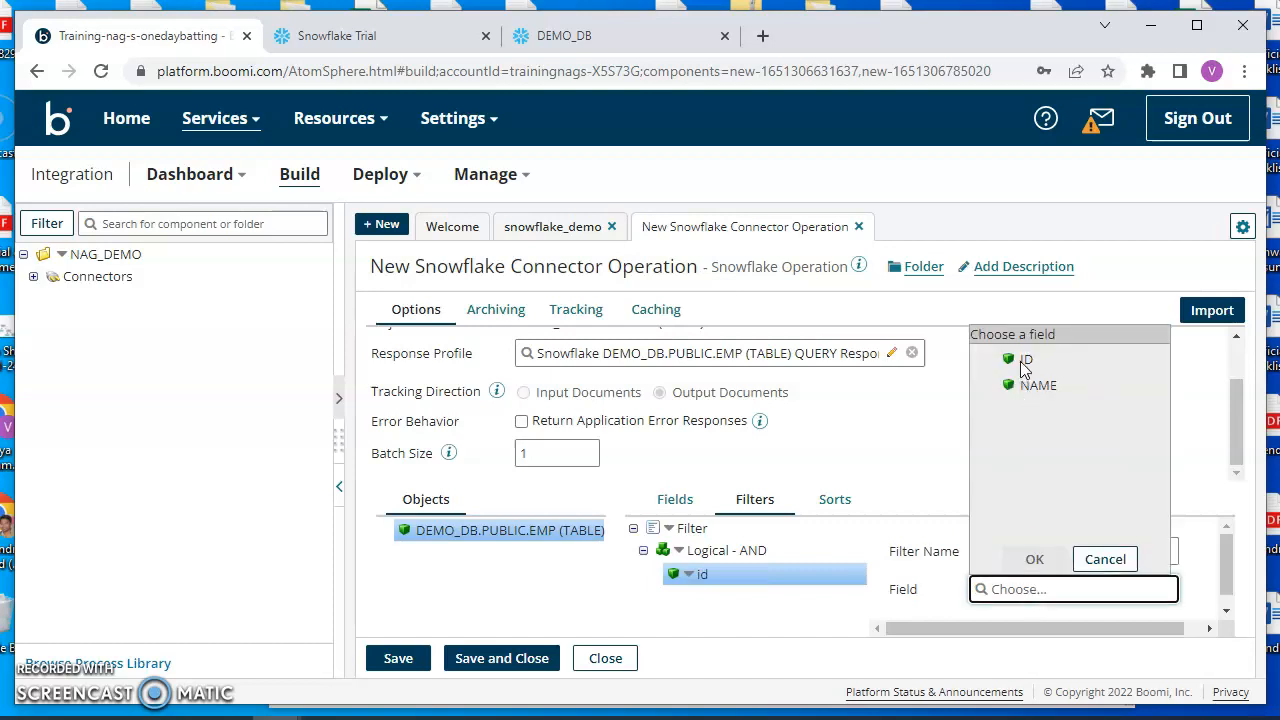
{"action": "left_click", "coordinate": [1037, 386]}
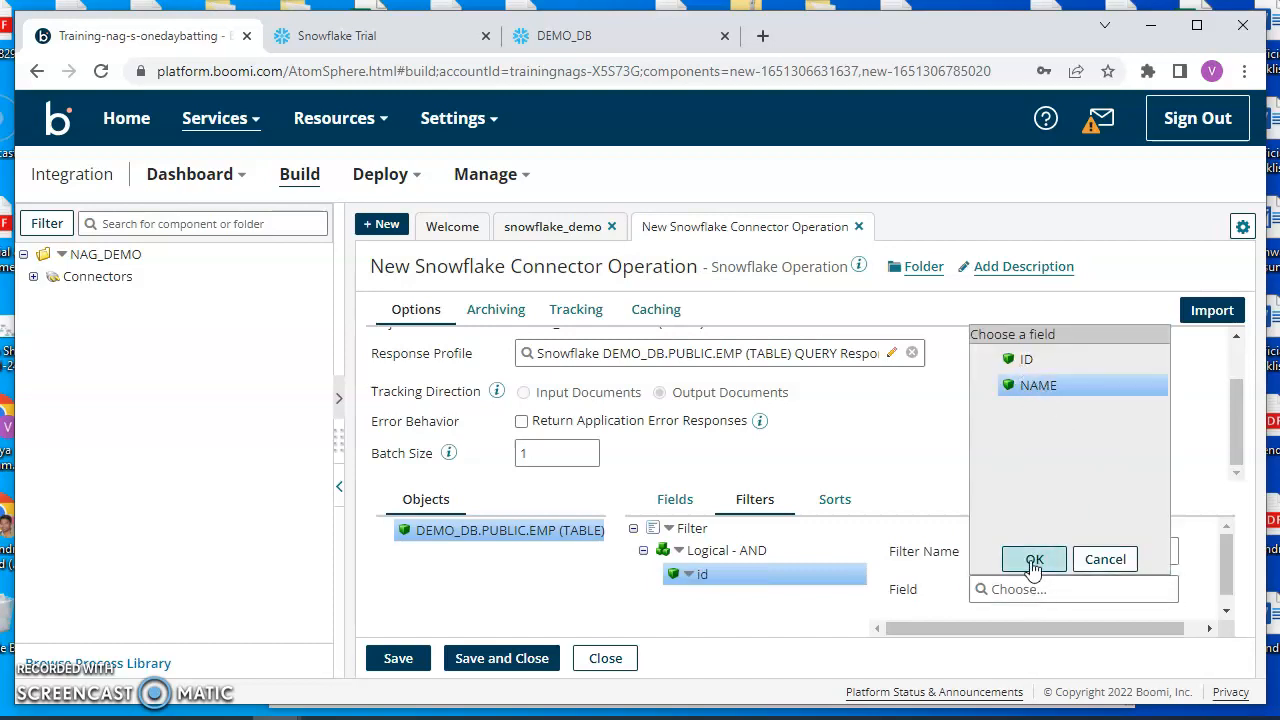
{"action": "left_click", "coordinate": [1034, 562]}
{"action": "double_click", "coordinate": [1008, 551]}
{"action": "type", "text": "name"}
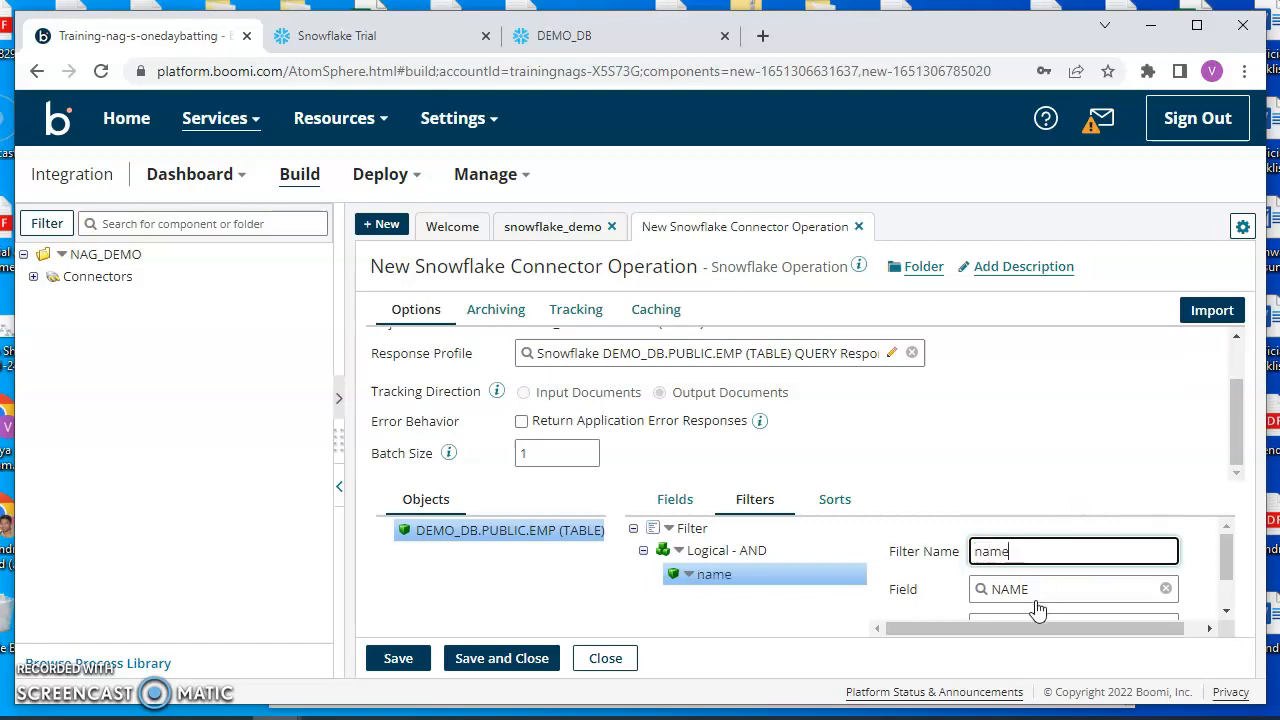
{"action": "left_click_drag", "start_coordinate": [1226, 572], "coordinate": [1228, 598]}
{"action": "left_click", "coordinate": [1155, 588]}
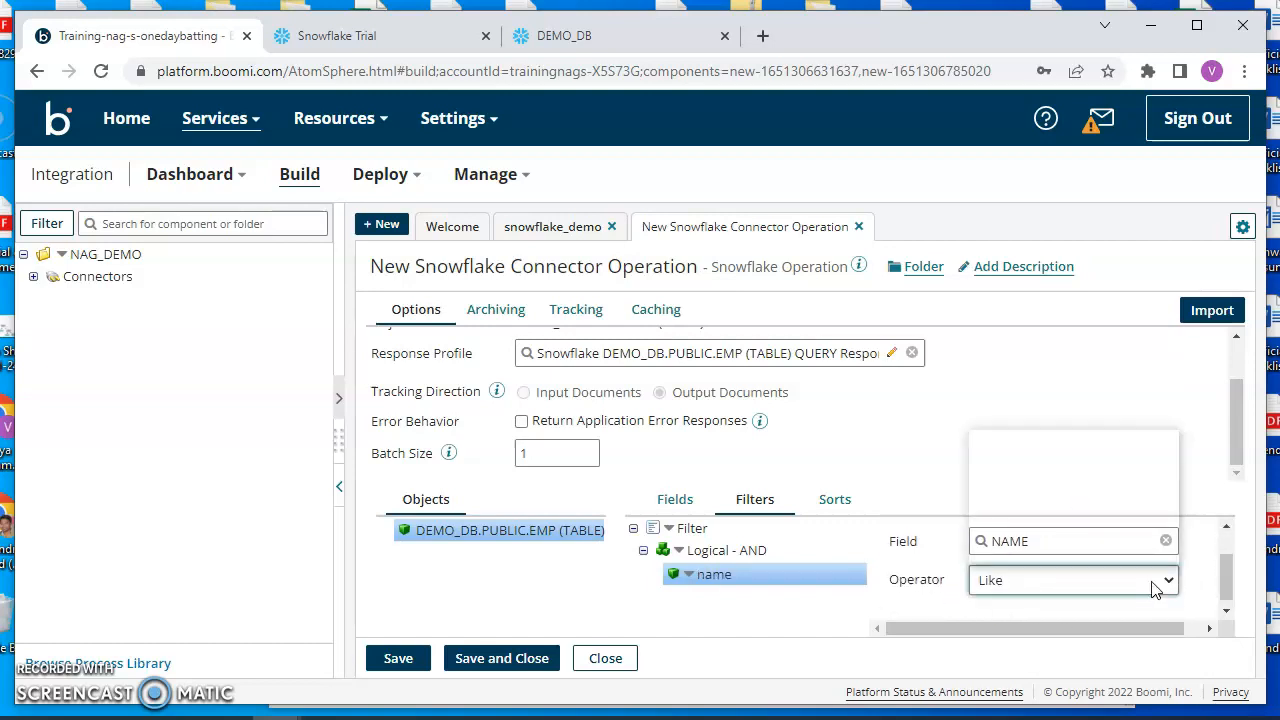
{"action": "left_click", "coordinate": [1085, 456]}
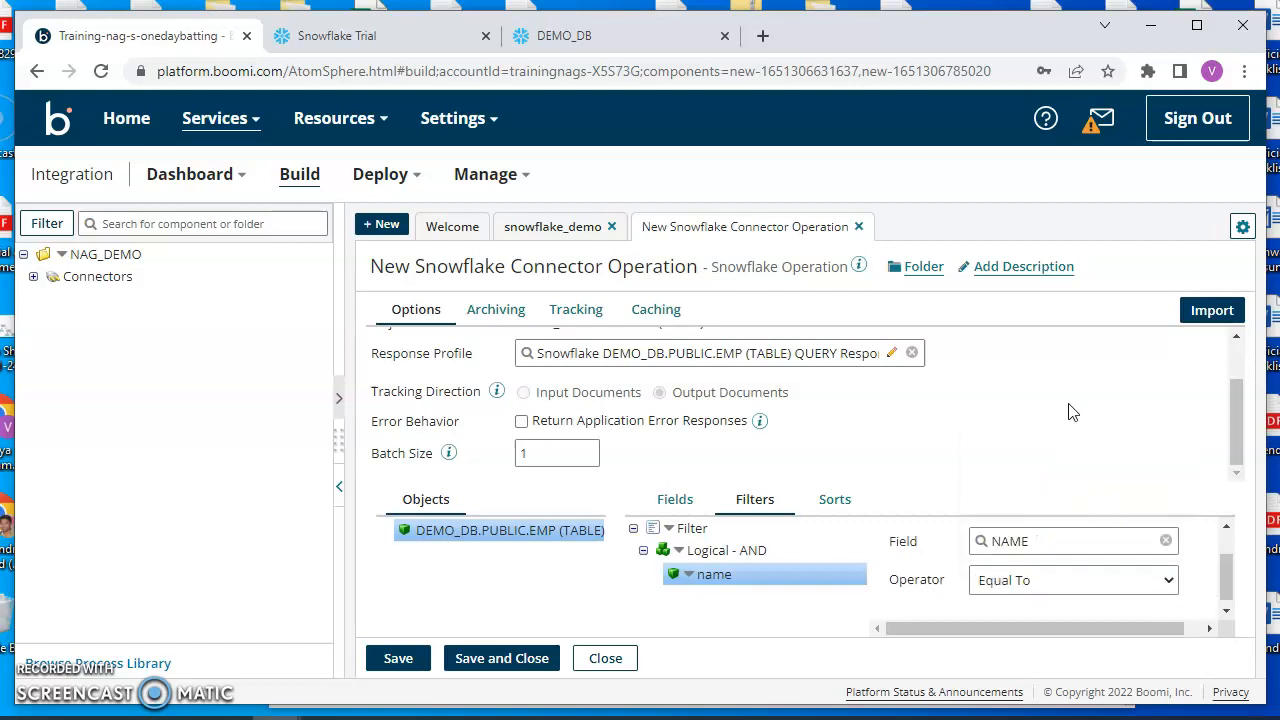
Step: Save and close the query operation, then confirm the snowflake_db_connecter shape's settings
{"action": "left_click", "coordinate": [488, 658]}
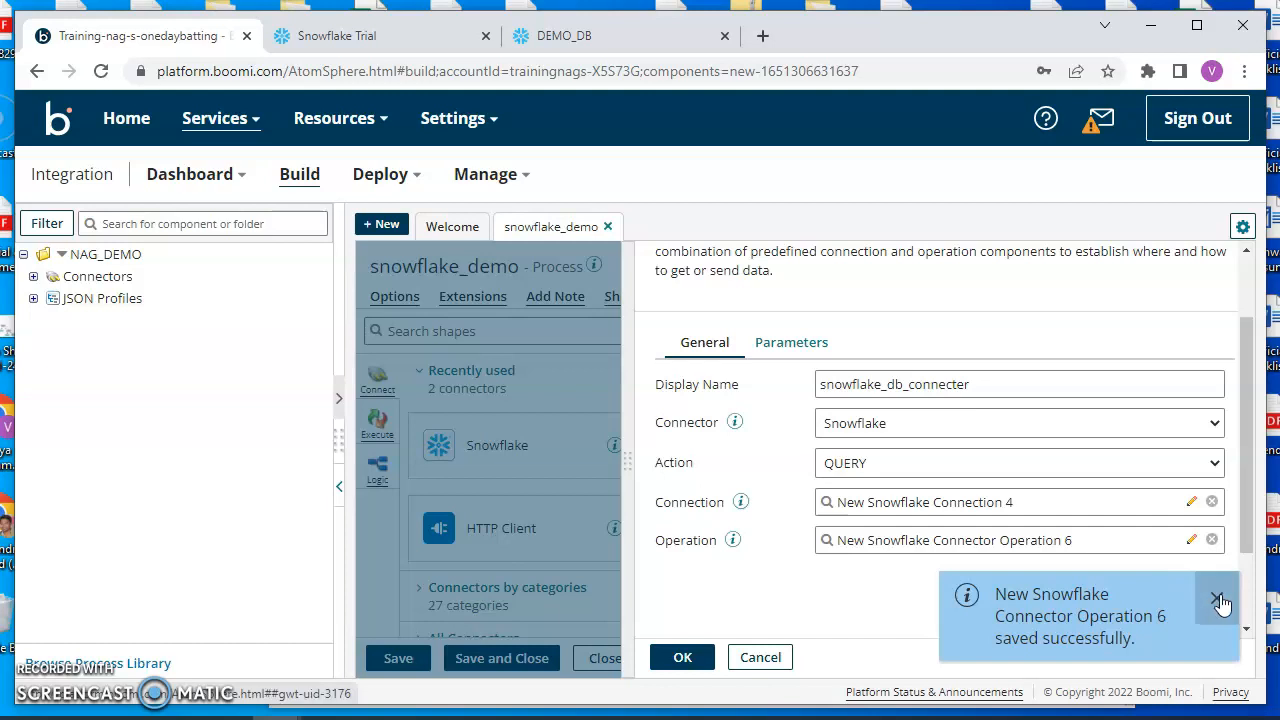
{"action": "left_click", "coordinate": [1217, 600]}
{"action": "left_click", "coordinate": [683, 657]}
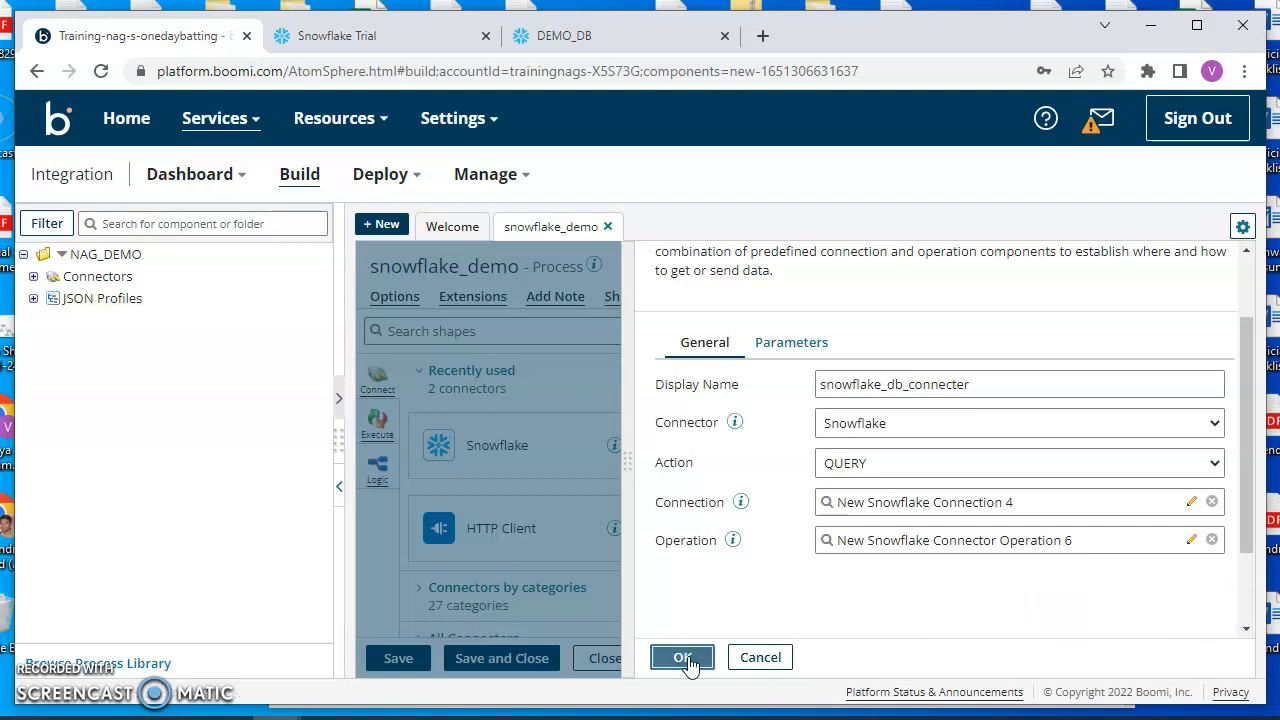
Step: Add a parameter to snowflake_db_connecter for the name input, with the employee's name to look up as its static value
{"action": "mouse_move", "coordinate": [994, 543]}
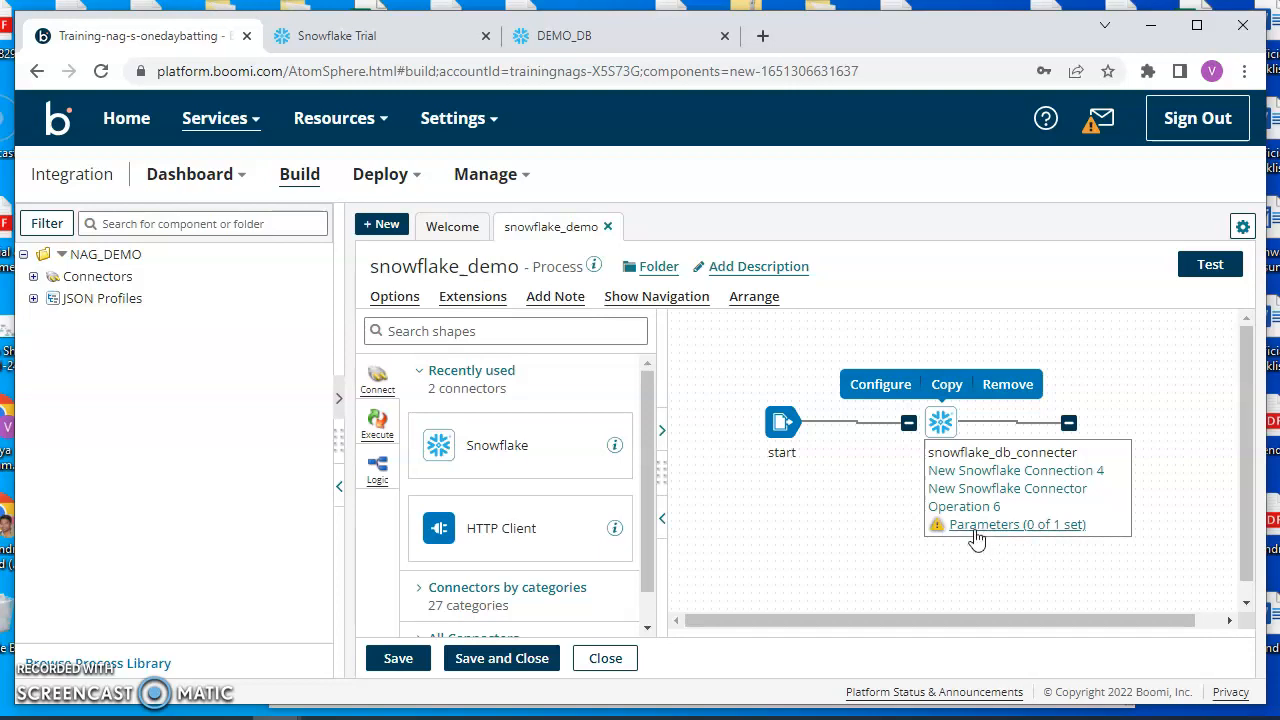
{"action": "left_click", "coordinate": [976, 527]}
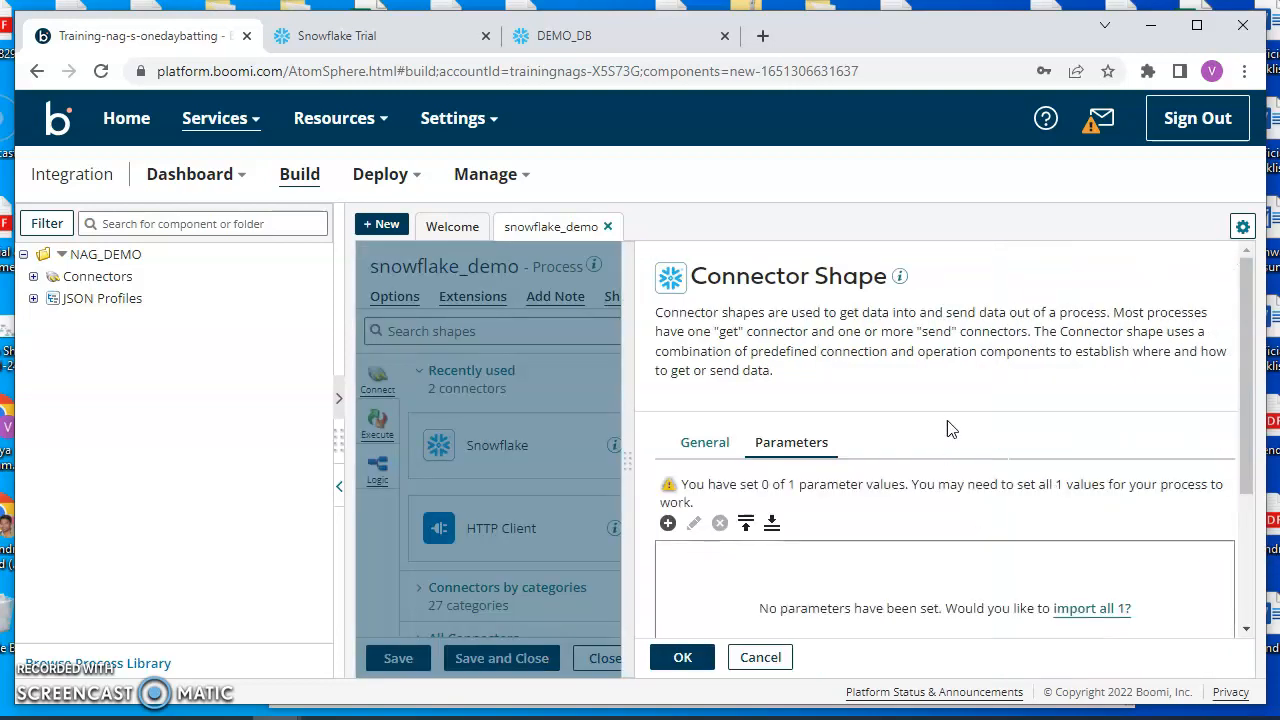
{"action": "scroll", "coordinate": [825, 393], "scroll_direction": "down", "scroll_amount": 3}
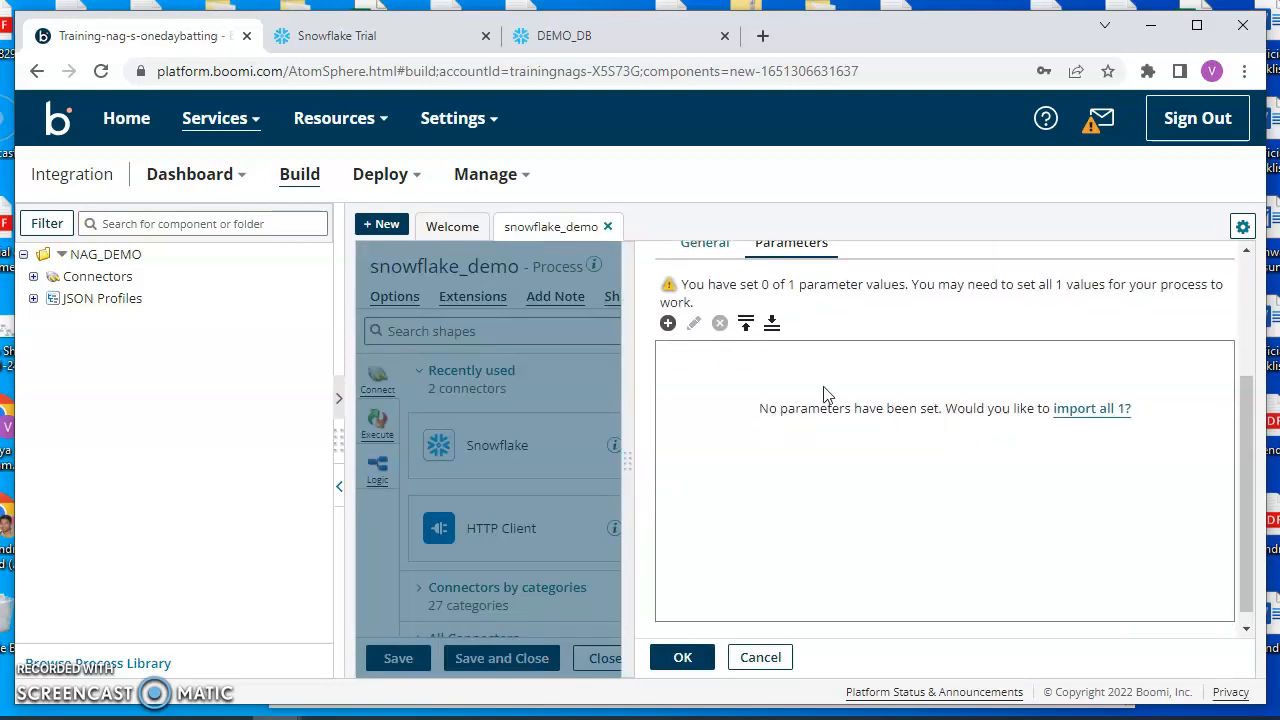
{"action": "left_click", "coordinate": [668, 323]}
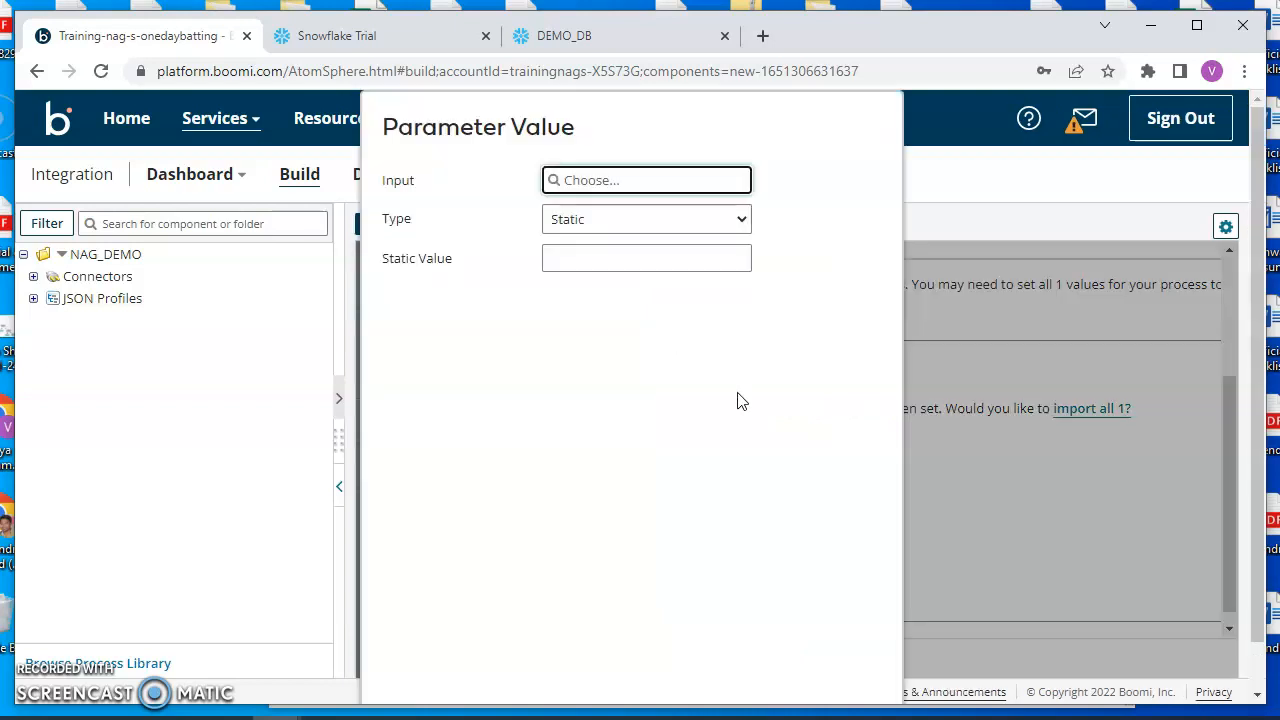
{"action": "left_click", "coordinate": [659, 186]}
{"action": "left_click", "coordinate": [570, 254]}
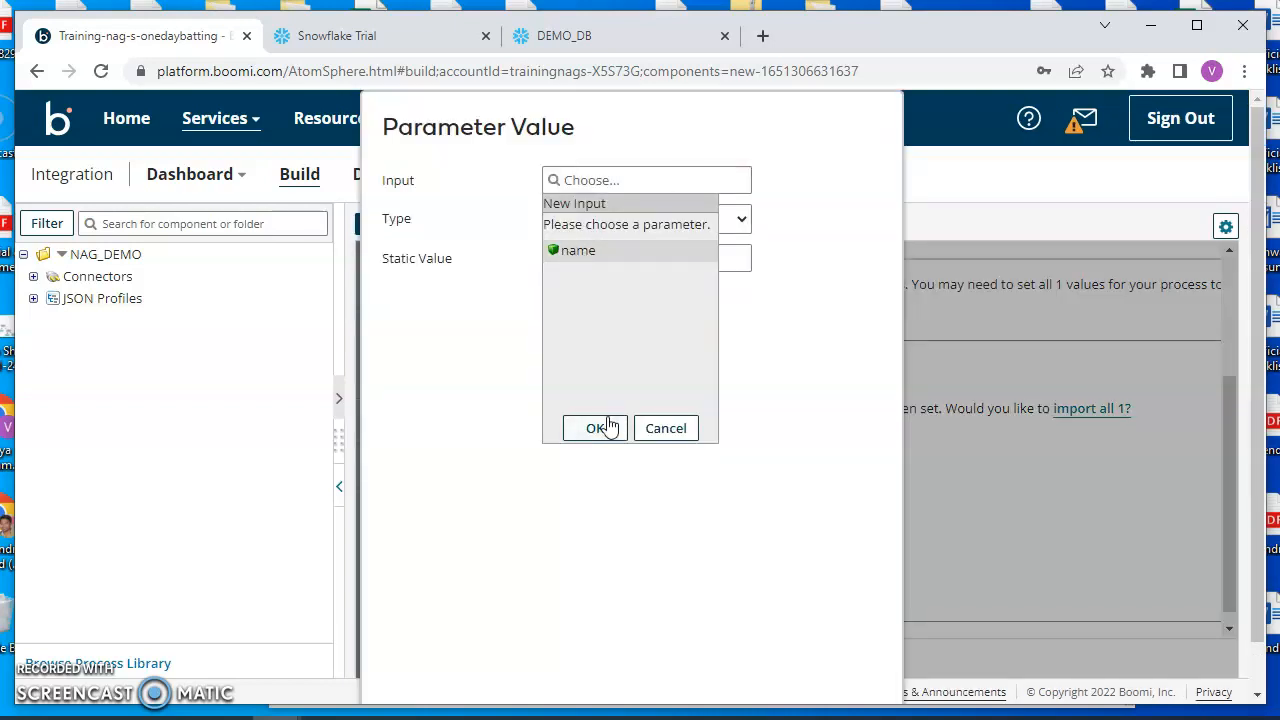
{"action": "left_click", "coordinate": [592, 428]}
{"action": "left_click", "coordinate": [623, 226]}
{"action": "left_click", "coordinate": [623, 226]}
{"action": "left_click", "coordinate": [615, 254]}
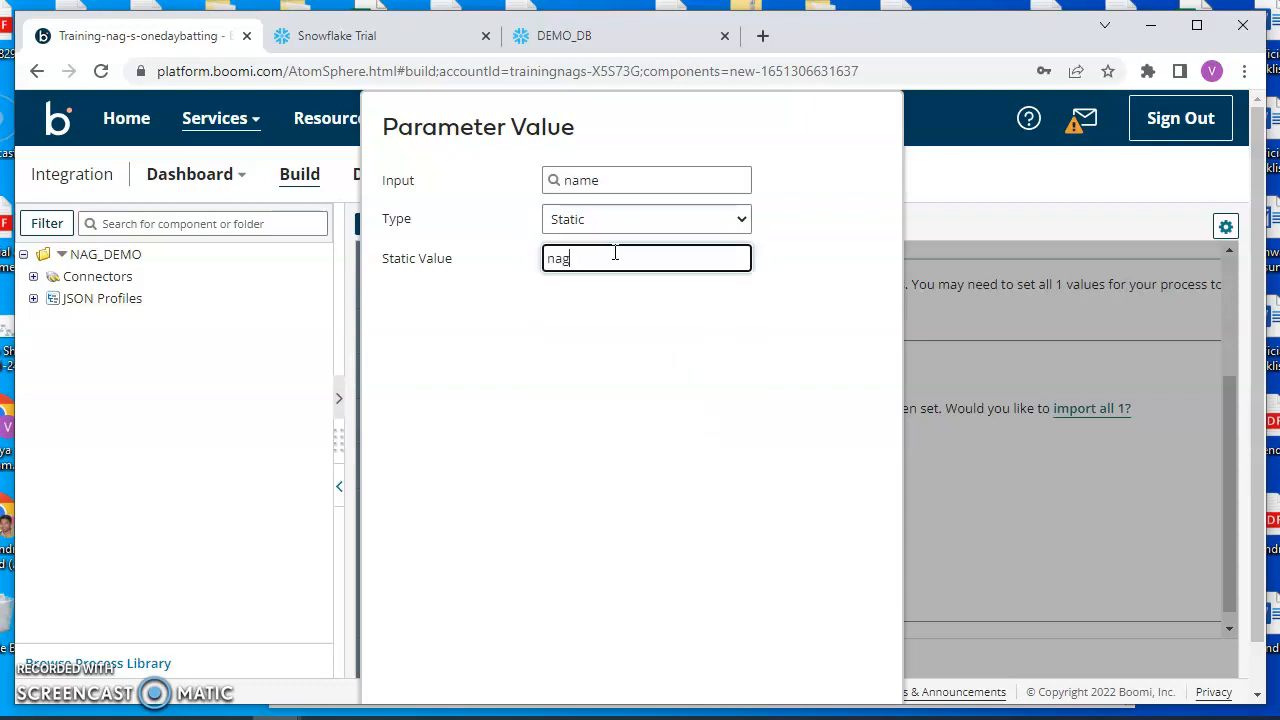
{"action": "scroll", "coordinate": [637, 435], "scroll_direction": "down", "scroll_amount": 1}
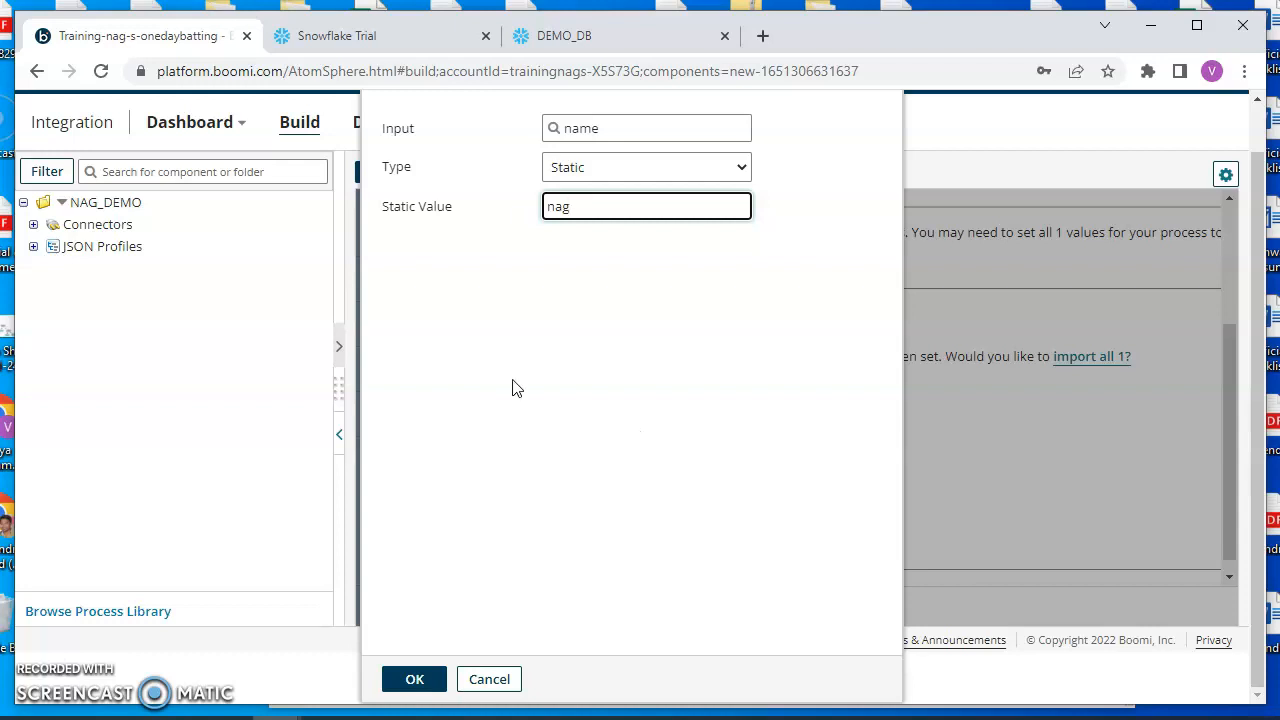
{"action": "left_click", "coordinate": [420, 680]}
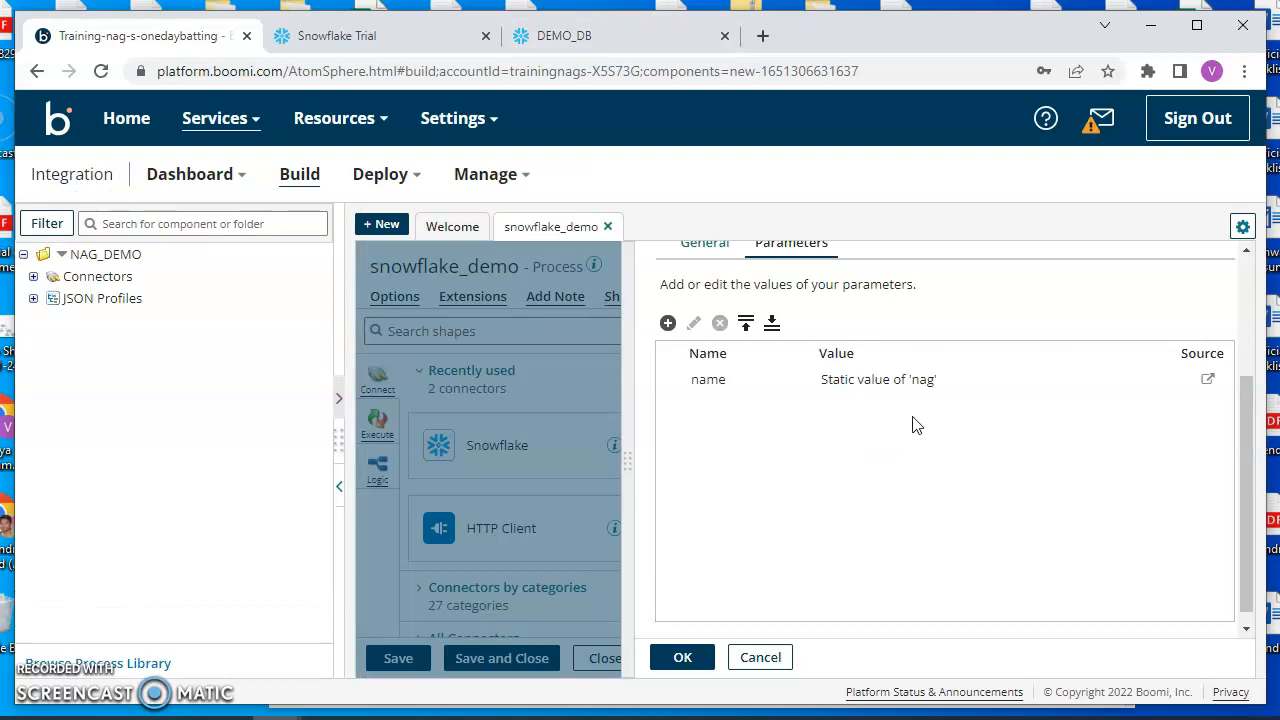
{"action": "left_click", "coordinate": [682, 657]}
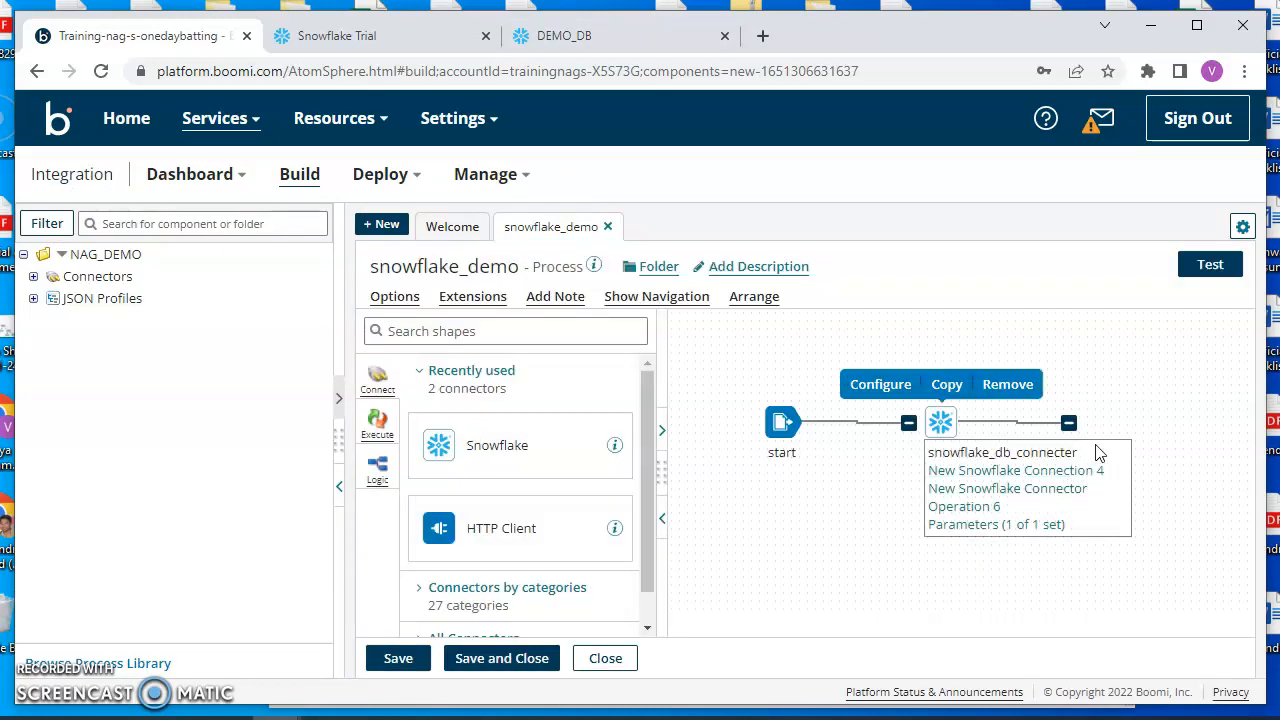
Step: Add a Stop shape named "stop" to the process and connect the snowflake_db_connecter shape to it
{"action": "left_click", "coordinate": [529, 331]}
{"action": "type", "text": "s"}
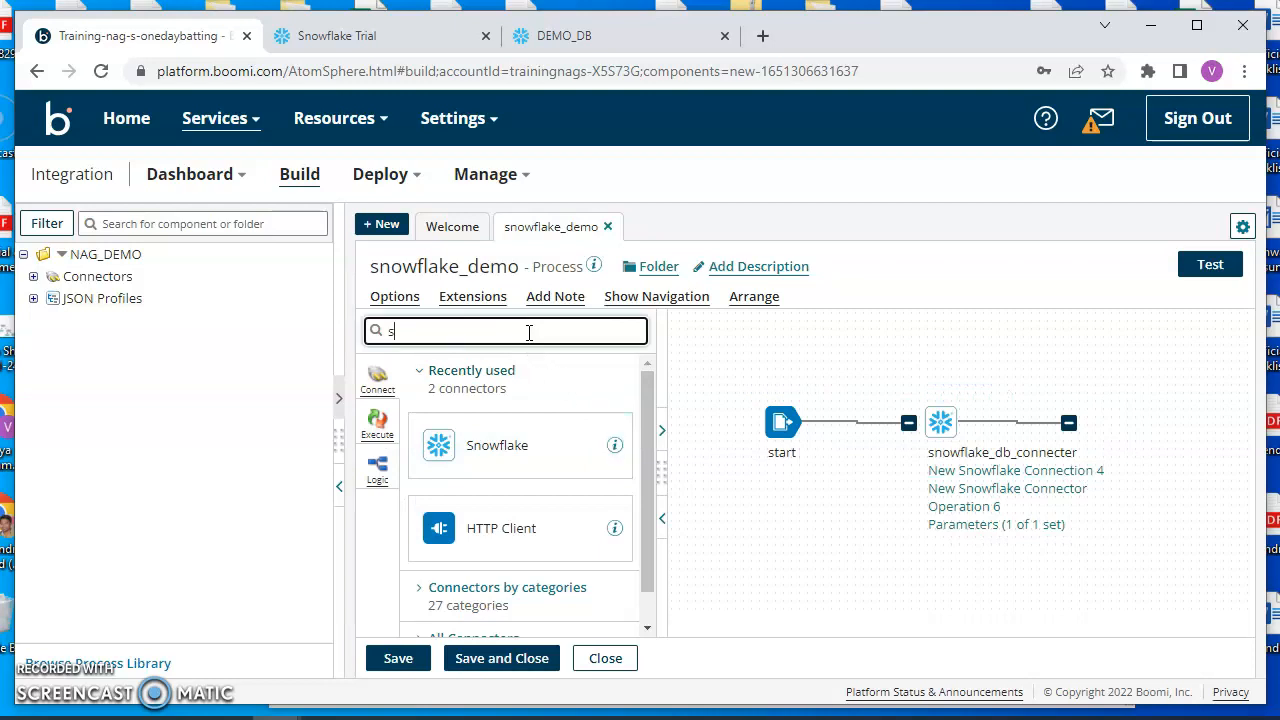
{"action": "type", "text": "to"}
{"action": "left_click_drag", "start_coordinate": [486, 400], "coordinate": [1204, 453]}
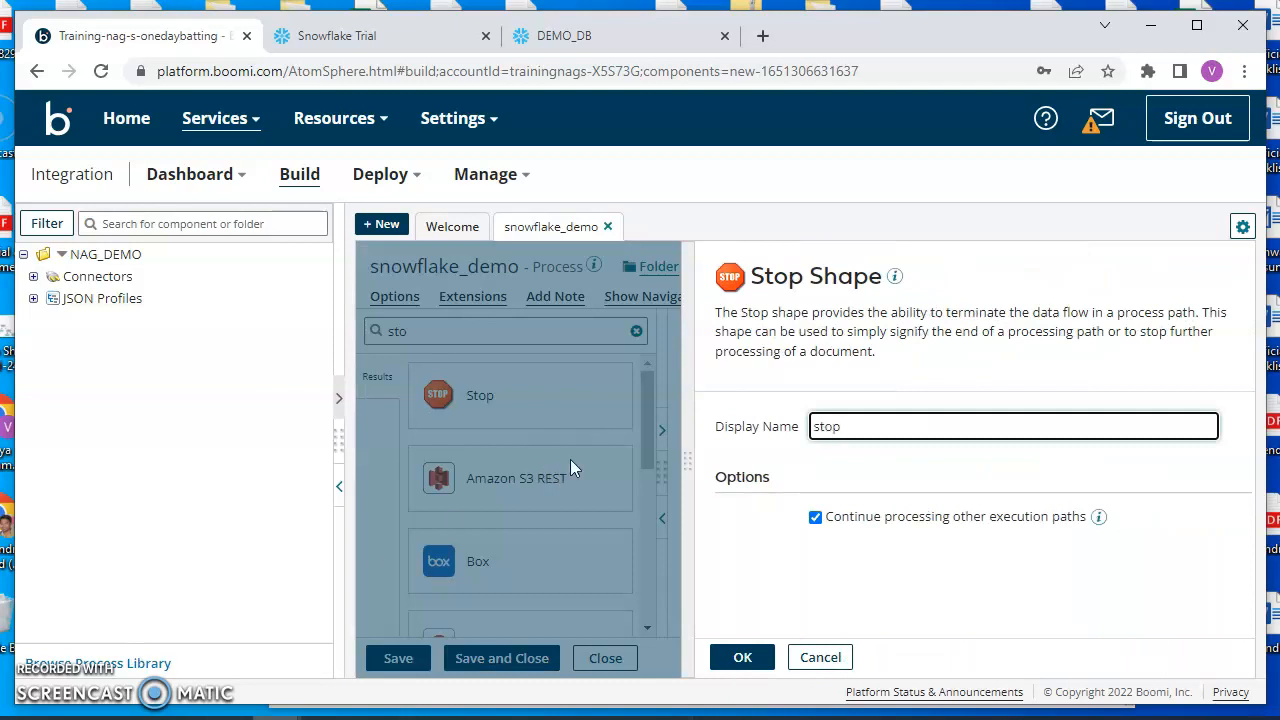
{"action": "left_click", "coordinate": [740, 655]}
{"action": "left_click_drag", "start_coordinate": [910, 432], "coordinate": [928, 431]}
{"action": "left_click_drag", "start_coordinate": [1072, 422], "coordinate": [1130, 421]}
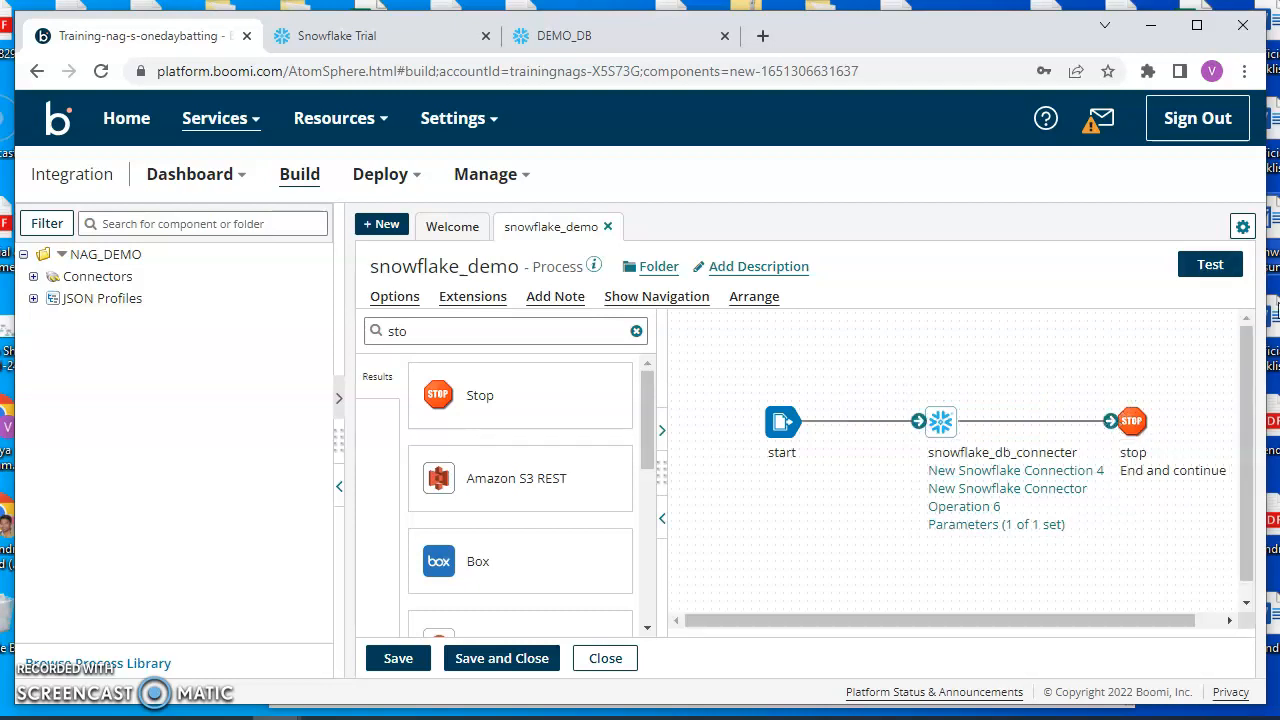
Step: Save the snowflake_demo process and run a test of it on local_atom
{"action": "left_click", "coordinate": [1217, 274]}
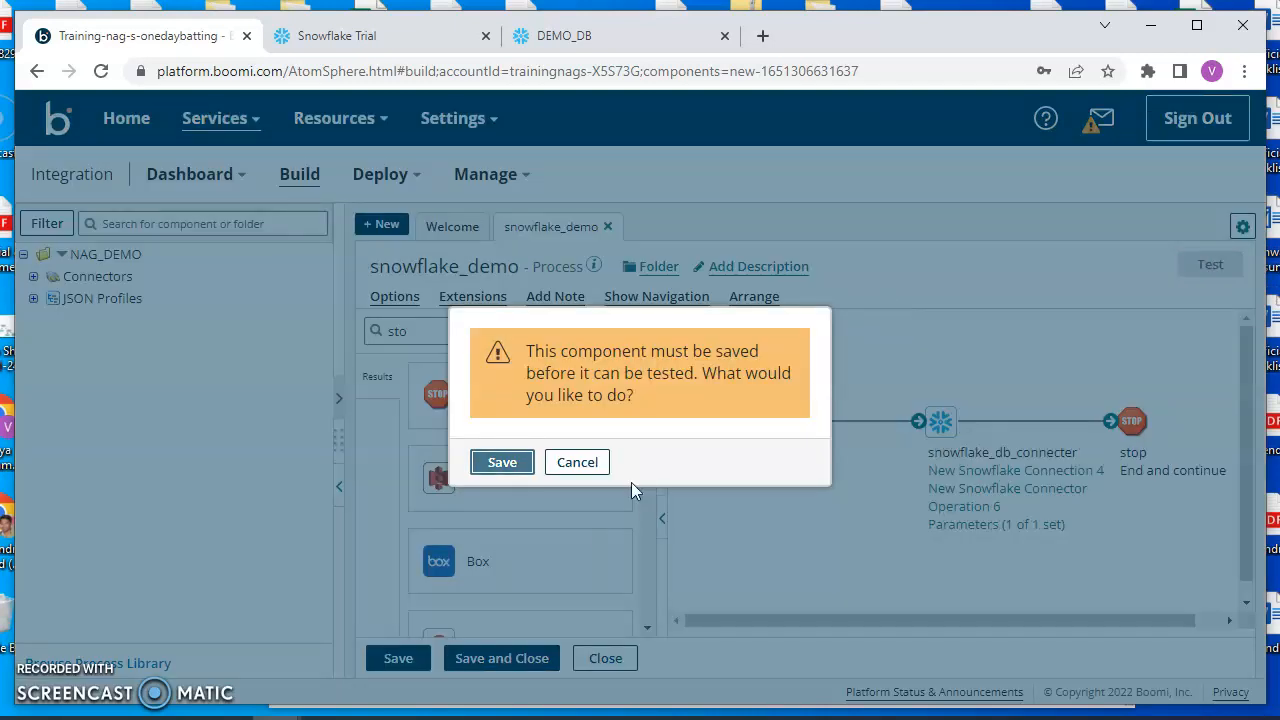
{"action": "left_click", "coordinate": [502, 462]}
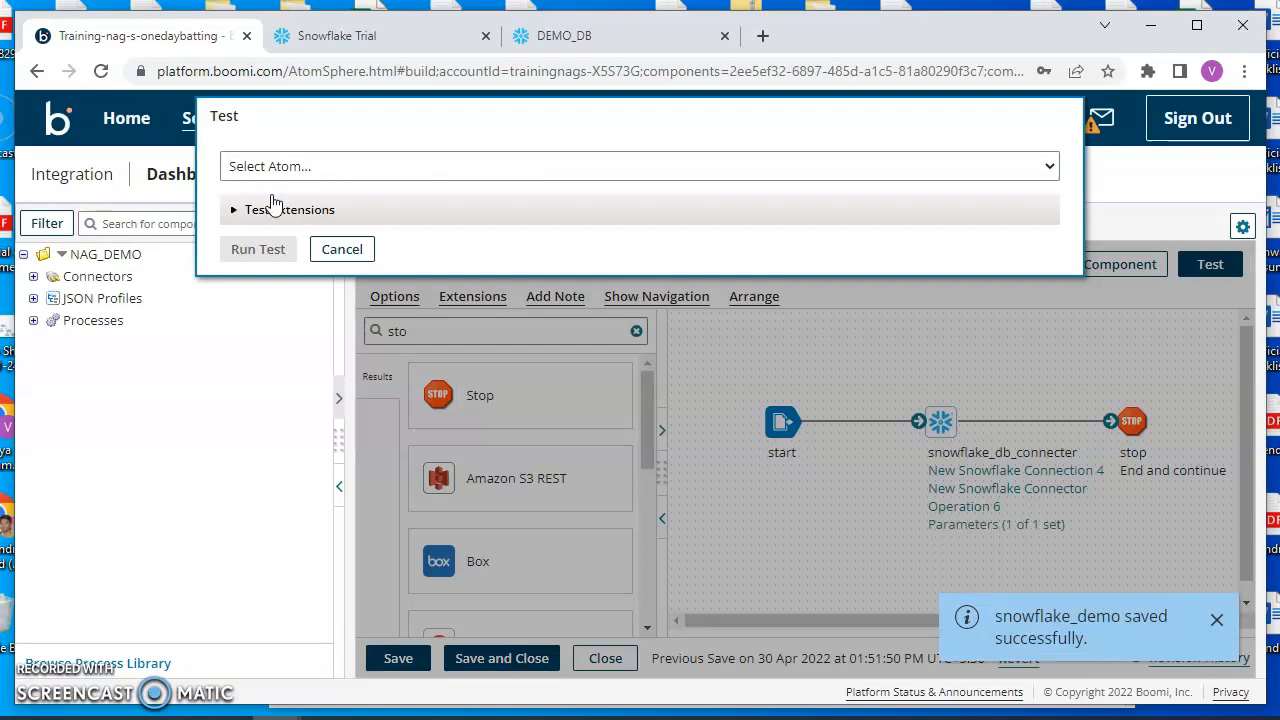
{"action": "left_click", "coordinate": [302, 168]}
{"action": "left_click", "coordinate": [290, 255]}
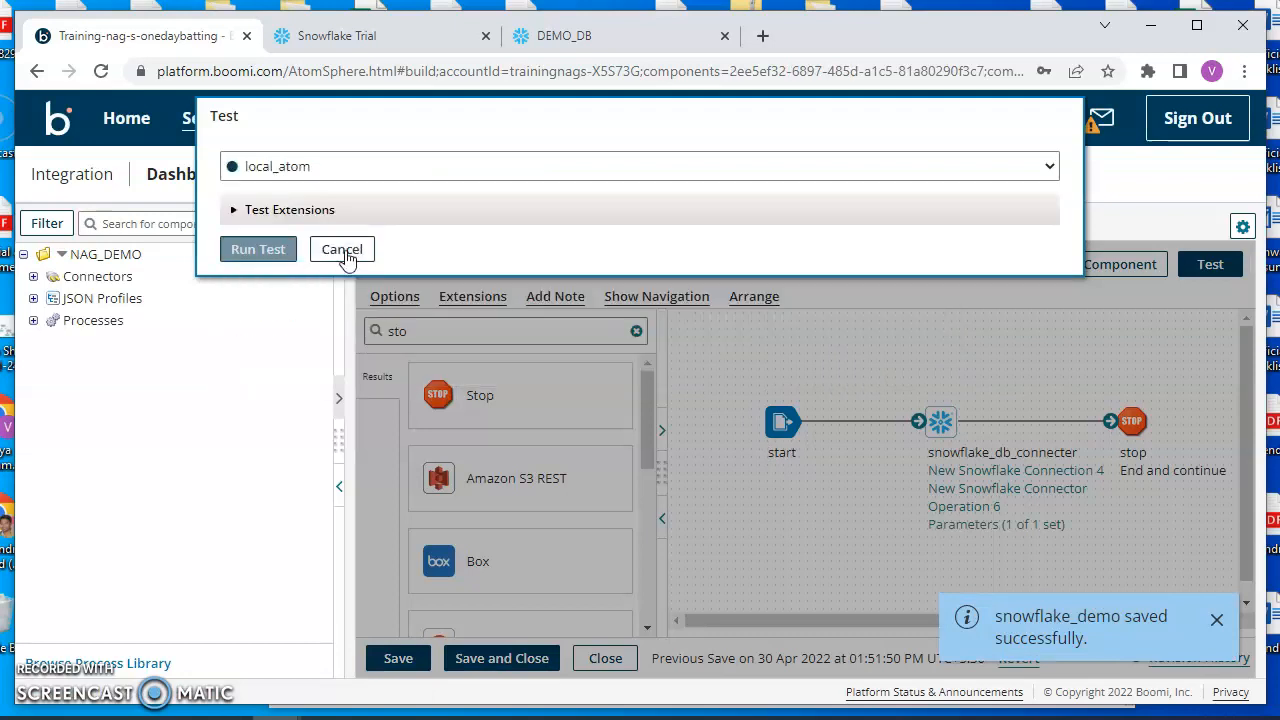
{"action": "left_click", "coordinate": [258, 249]}
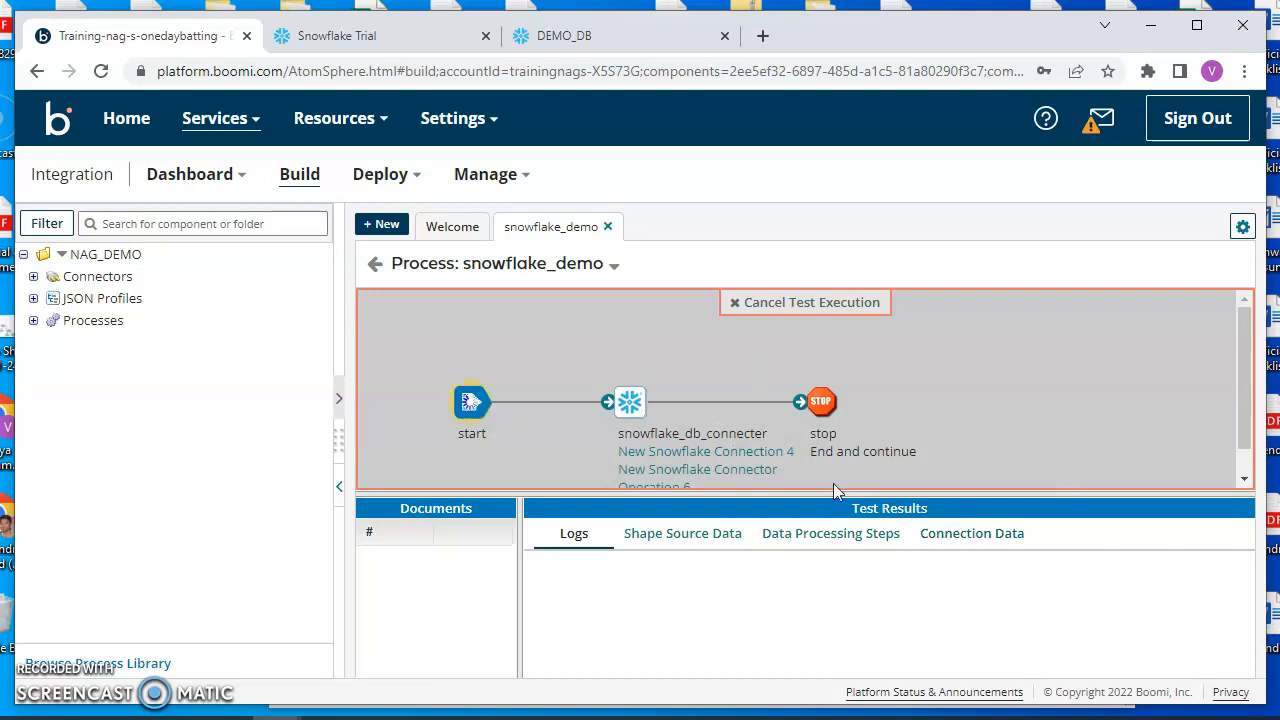
{"action": "left_click_drag", "start_coordinate": [826, 497], "coordinate": [829, 490]}
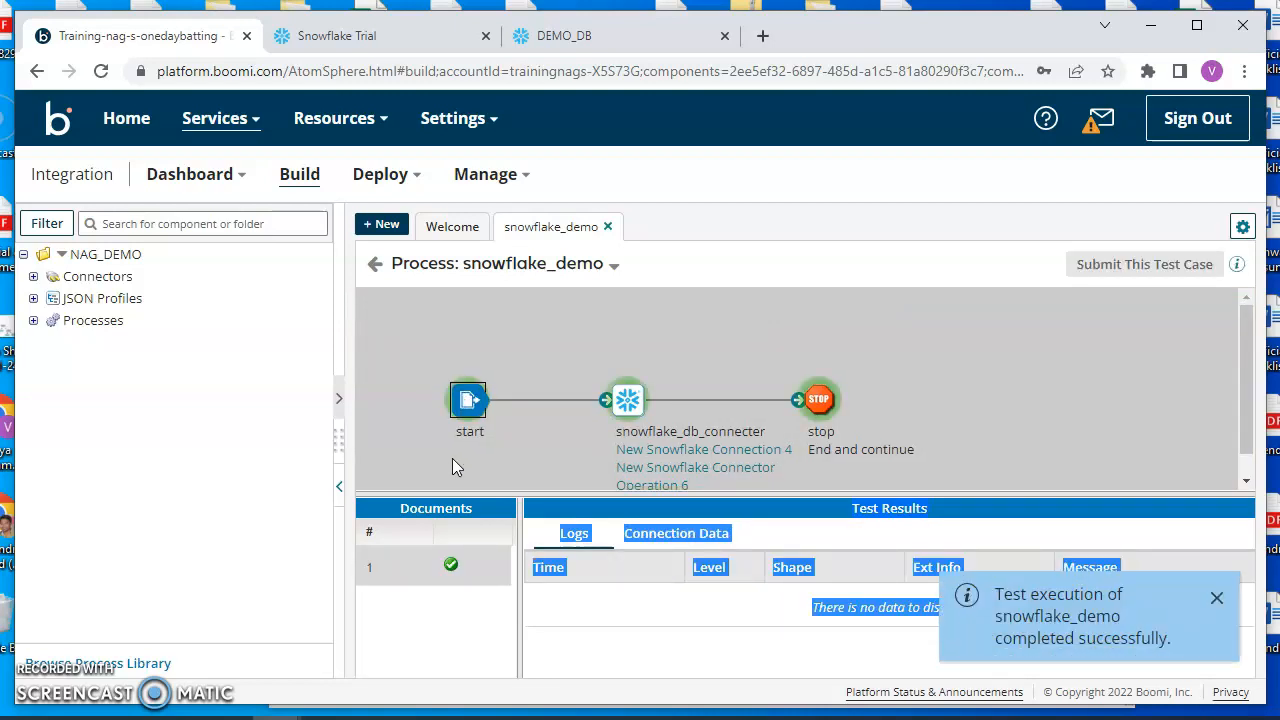
{"action": "left_click", "coordinate": [1217, 597]}
{"action": "left_click", "coordinate": [705, 650]}
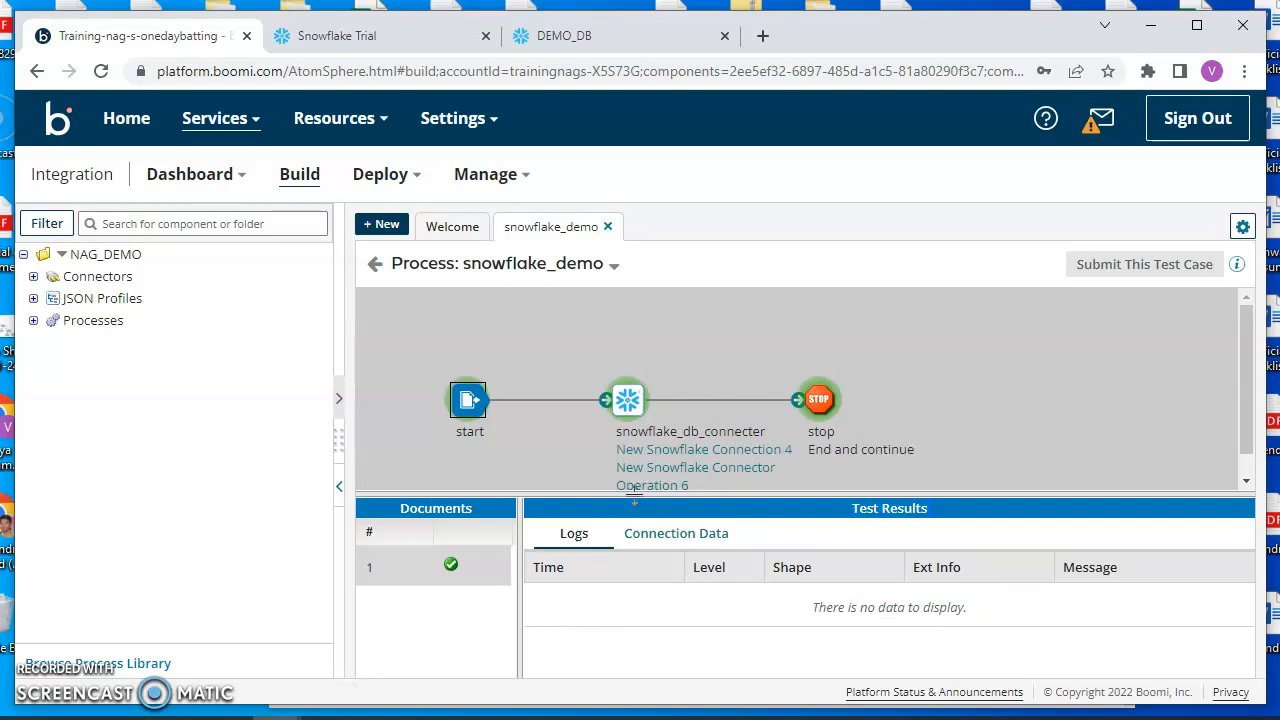
Step: Examine the snowflake_db_connecter shape's test logs, source data and connection data, and open the returned document
{"action": "left_click", "coordinate": [629, 412]}
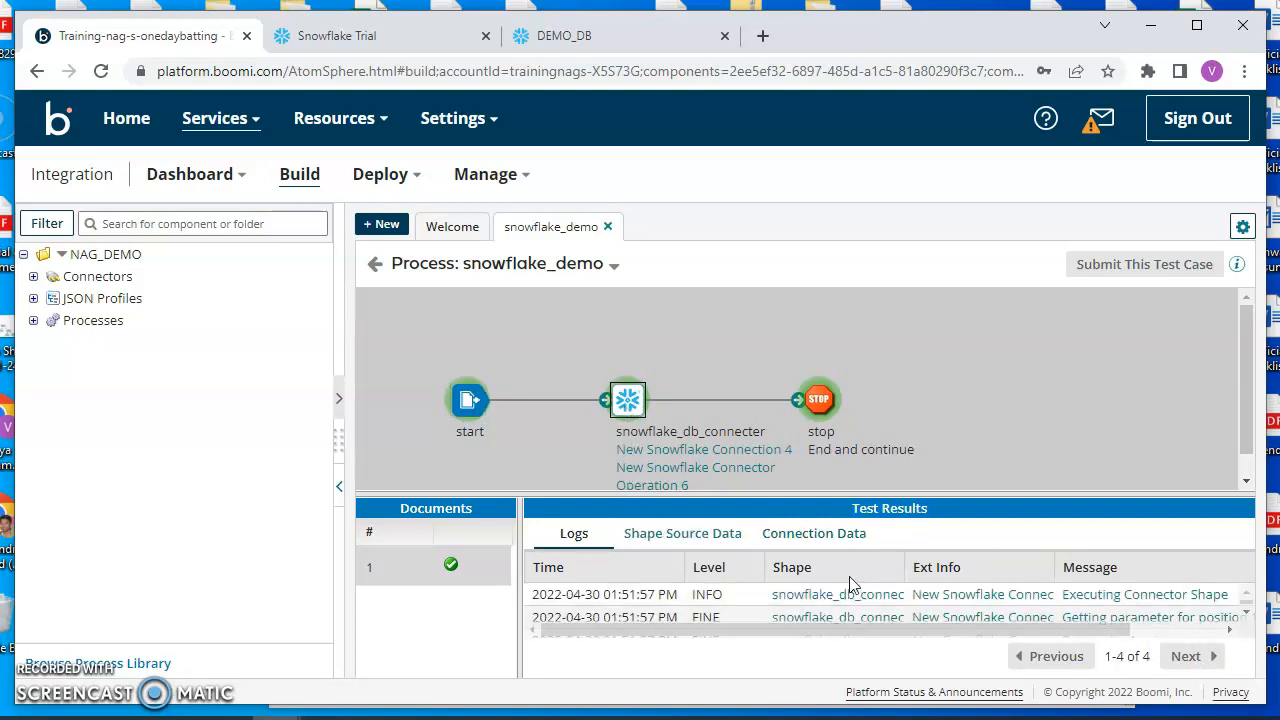
{"action": "left_click", "coordinate": [684, 536]}
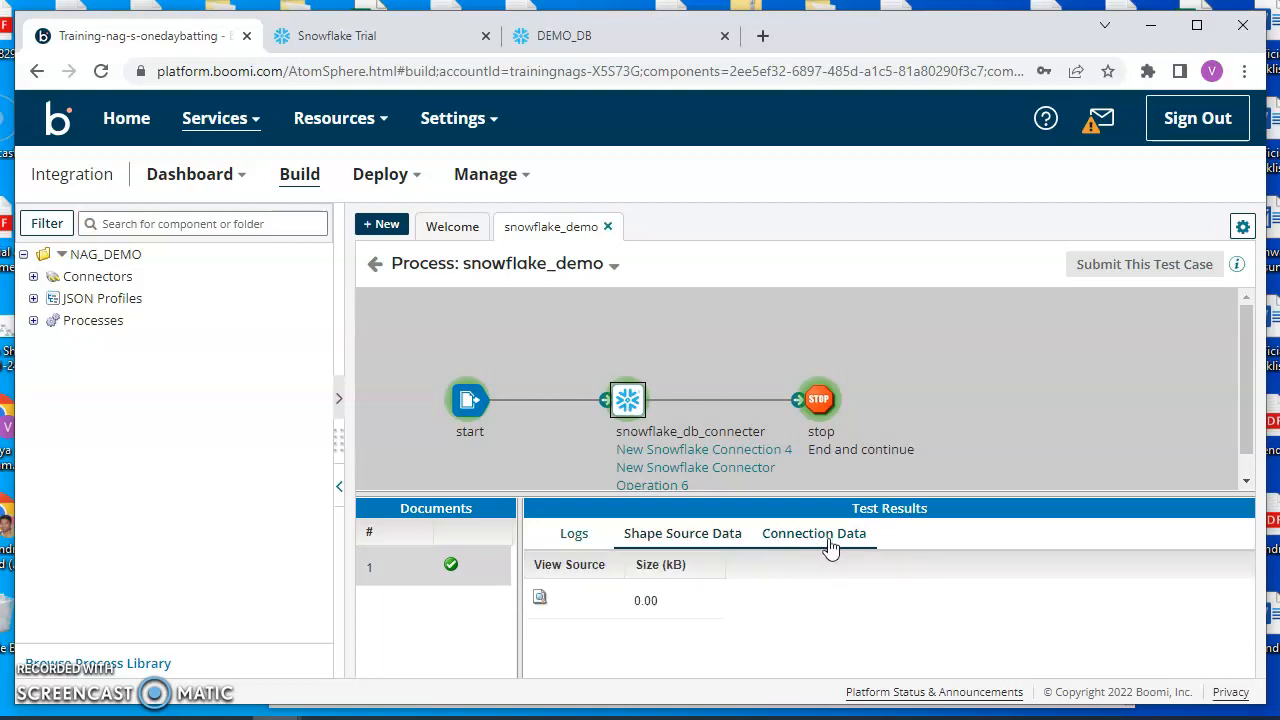
{"action": "left_click", "coordinate": [824, 537]}
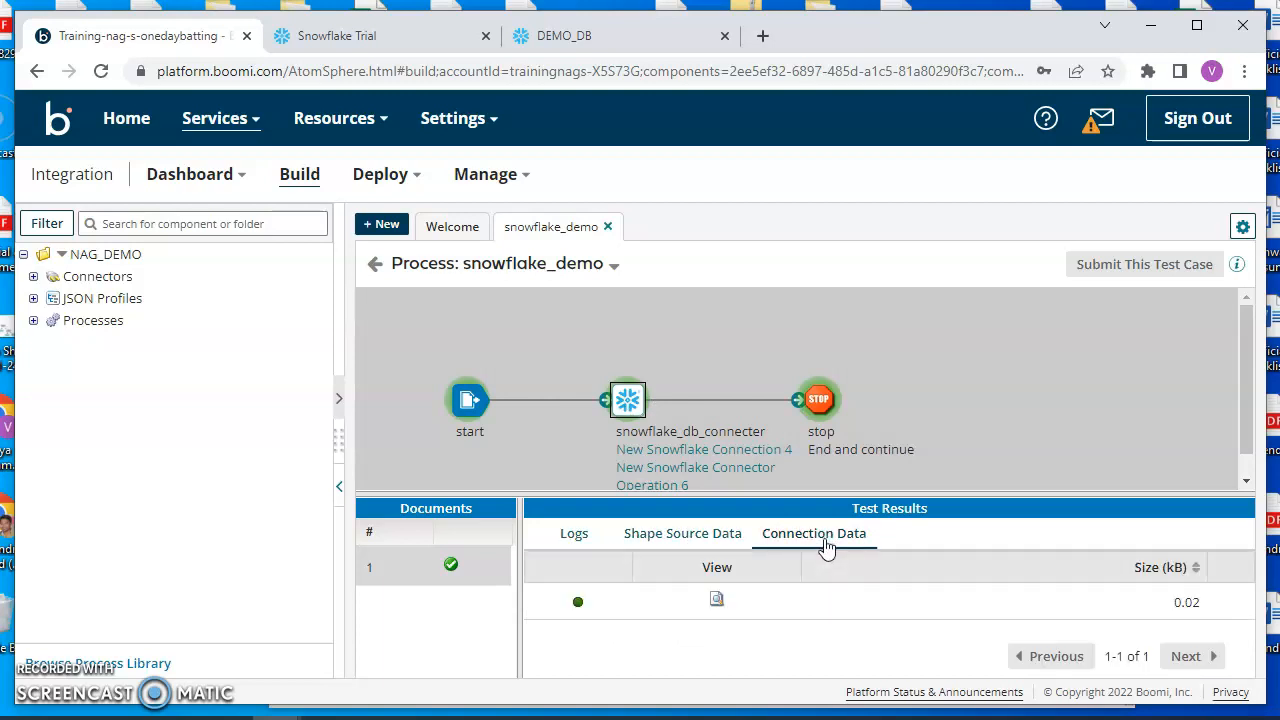
{"action": "left_click", "coordinate": [717, 601]}
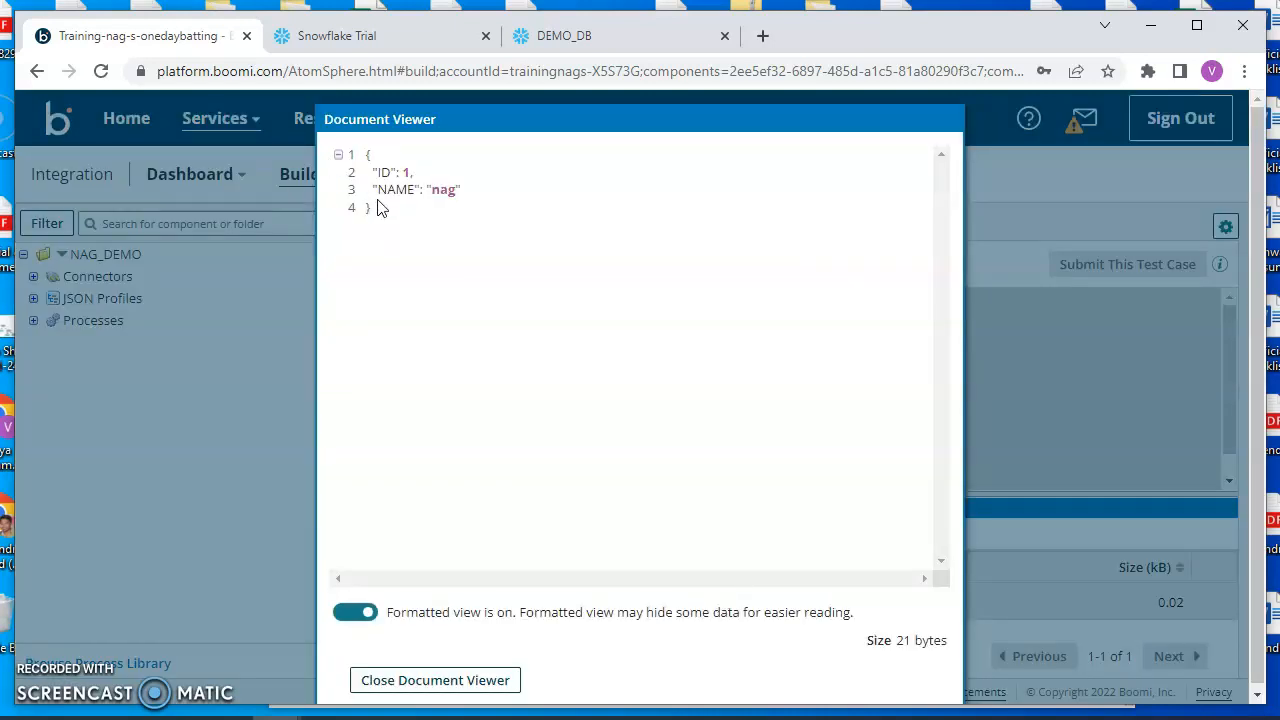
{"action": "left_click_drag", "start_coordinate": [365, 162], "coordinate": [375, 190]}
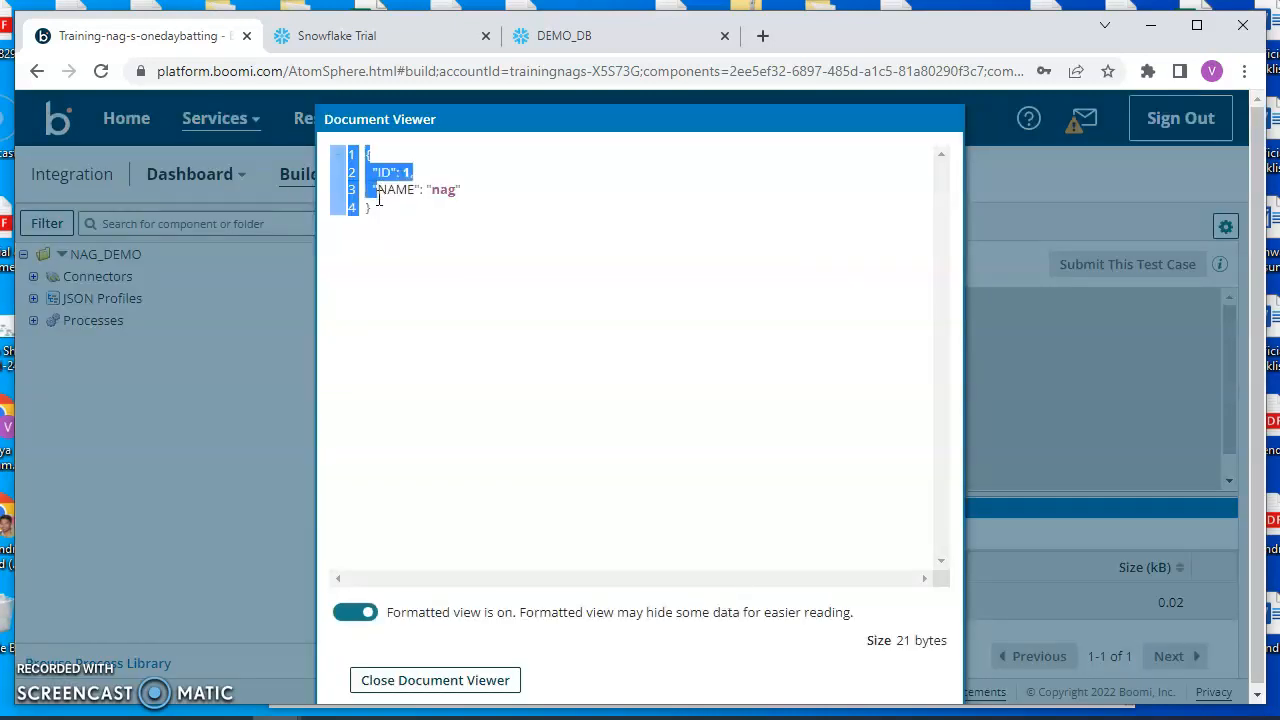
Step: Compare the returned document's ID and NAME values with the emp rows in Snowflake's 2022-04-30 1:45pm worksheet, and return to Boomi
{"action": "left_click", "coordinate": [379, 199]}
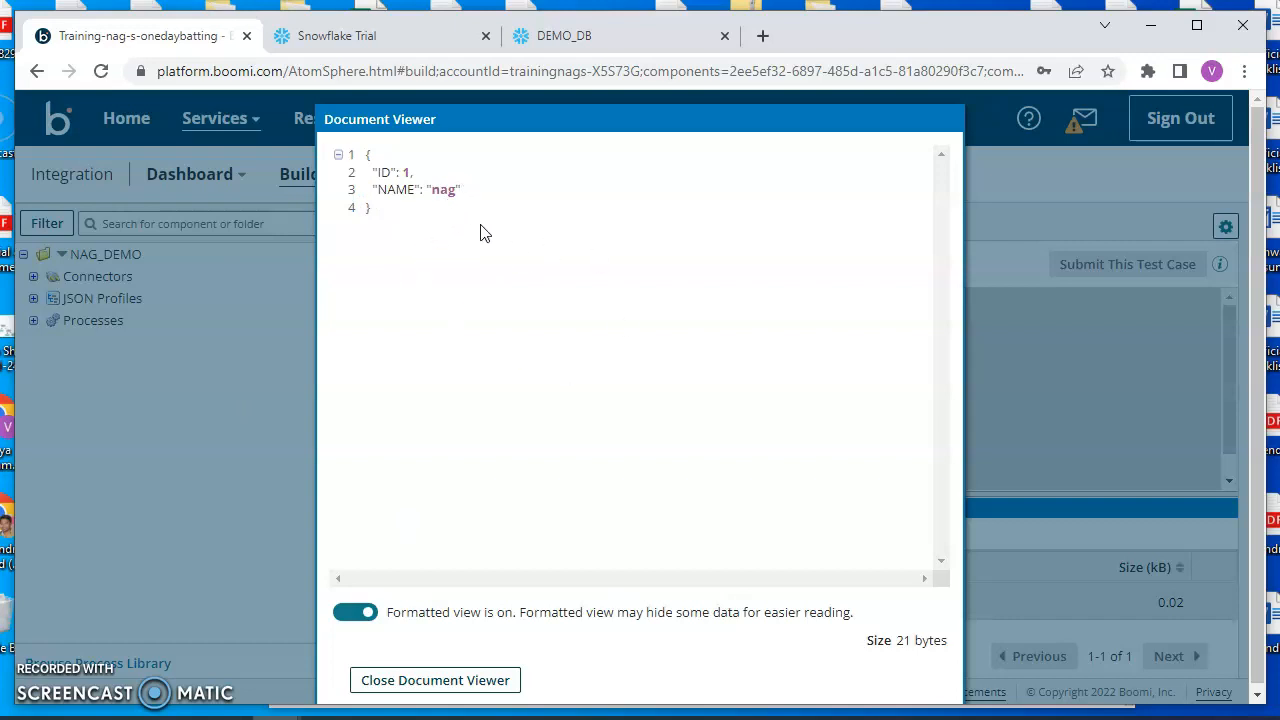
{"action": "left_click_drag", "start_coordinate": [376, 190], "coordinate": [520, 248]}
{"action": "left_click", "coordinate": [521, 248]}
{"action": "left_click", "coordinate": [605, 38]}
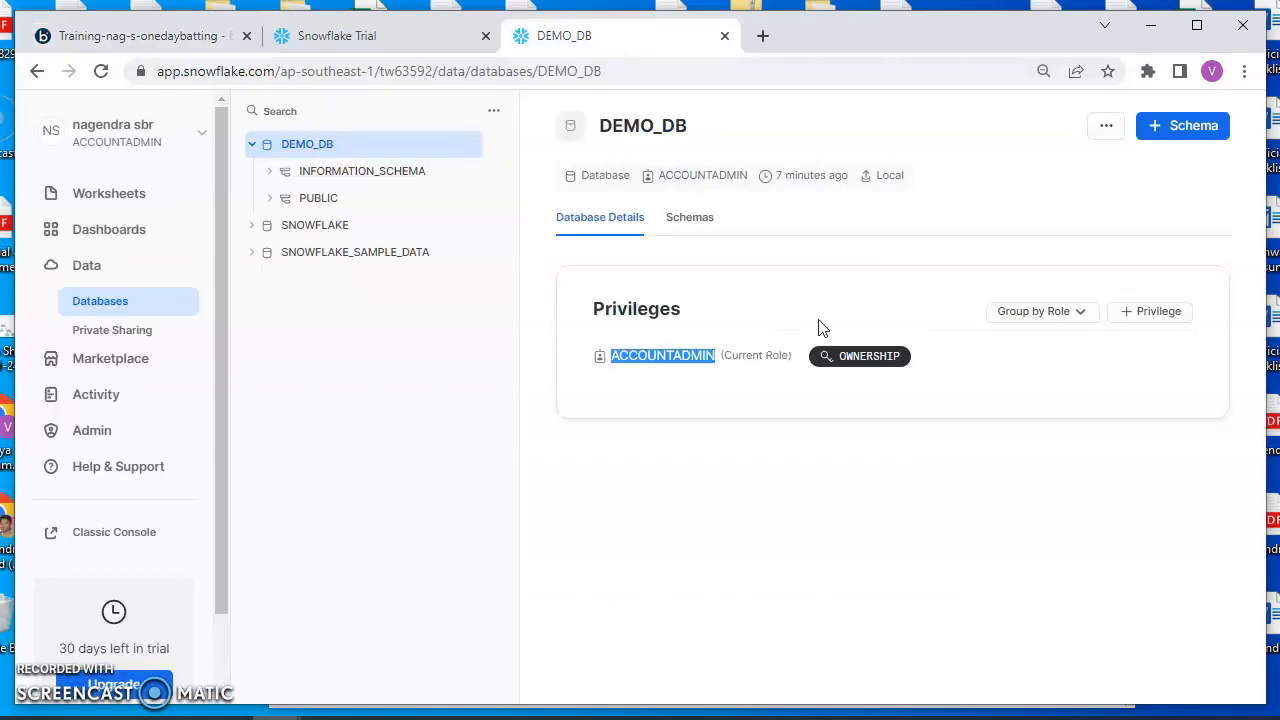
{"action": "left_click", "coordinate": [109, 205]}
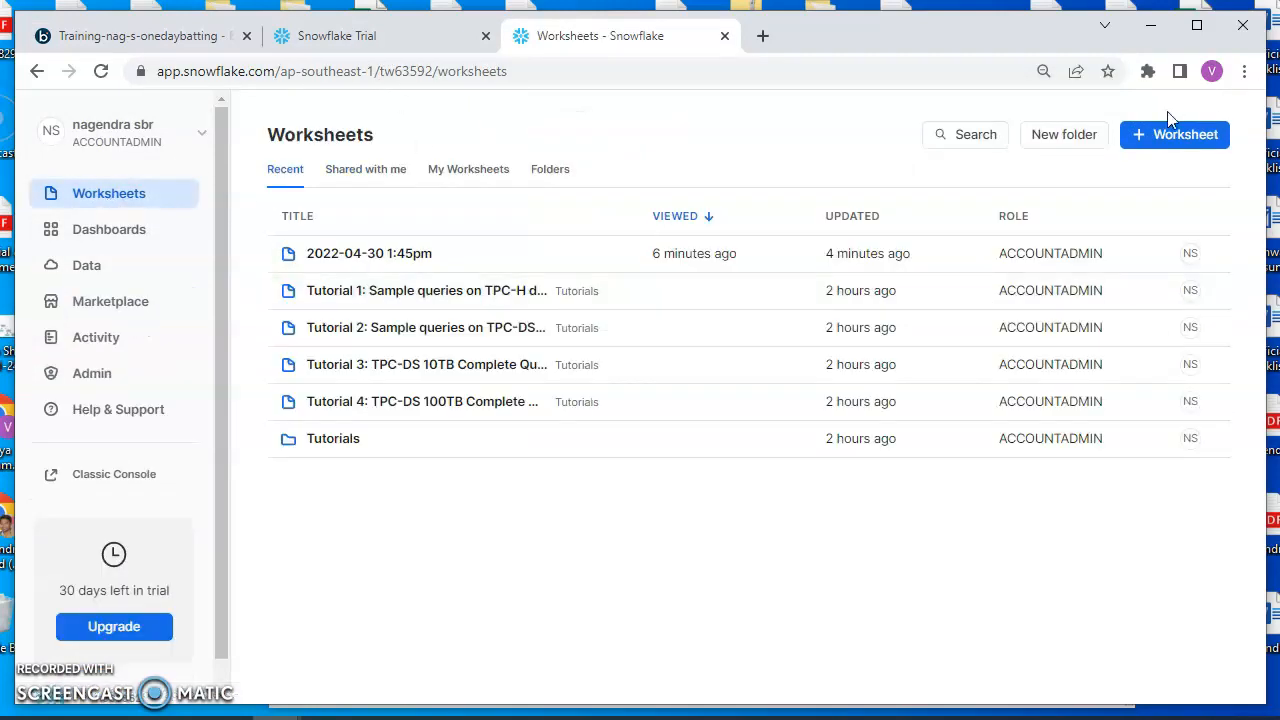
{"action": "left_click", "coordinate": [386, 268]}
{"action": "left_click_drag", "start_coordinate": [578, 291], "coordinate": [380, 291]}
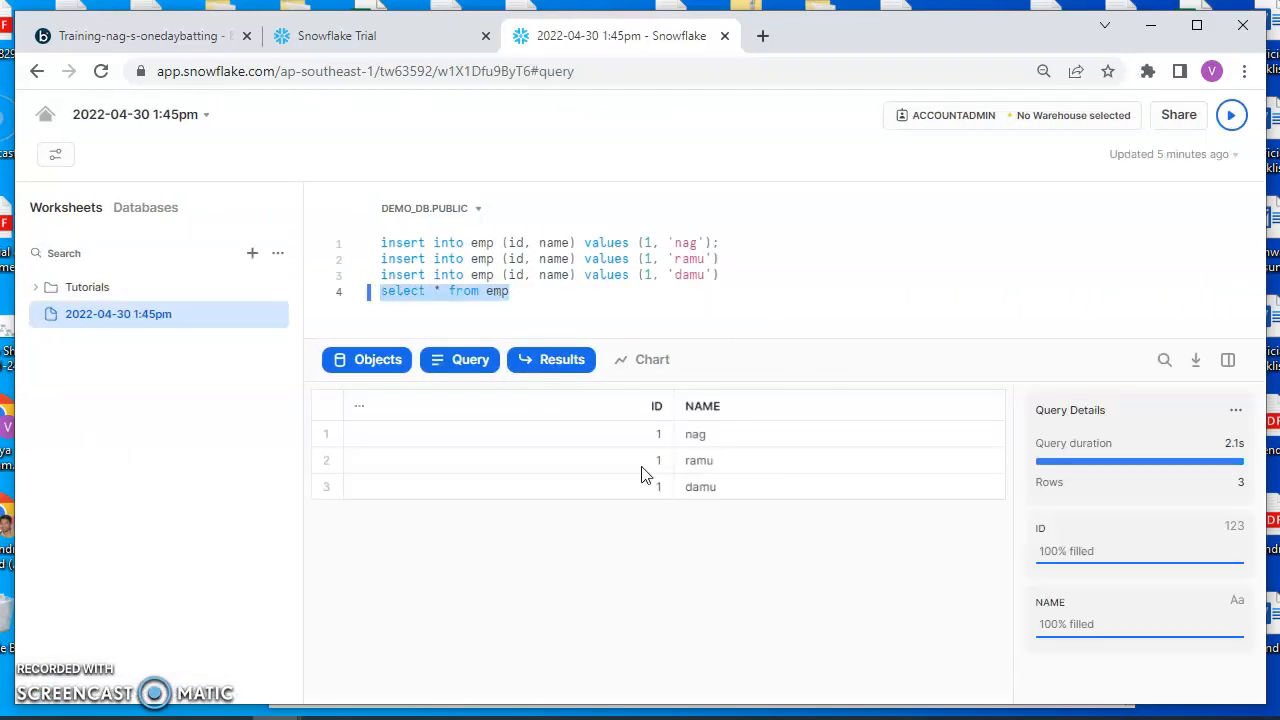
{"action": "left_click", "coordinate": [700, 440]}
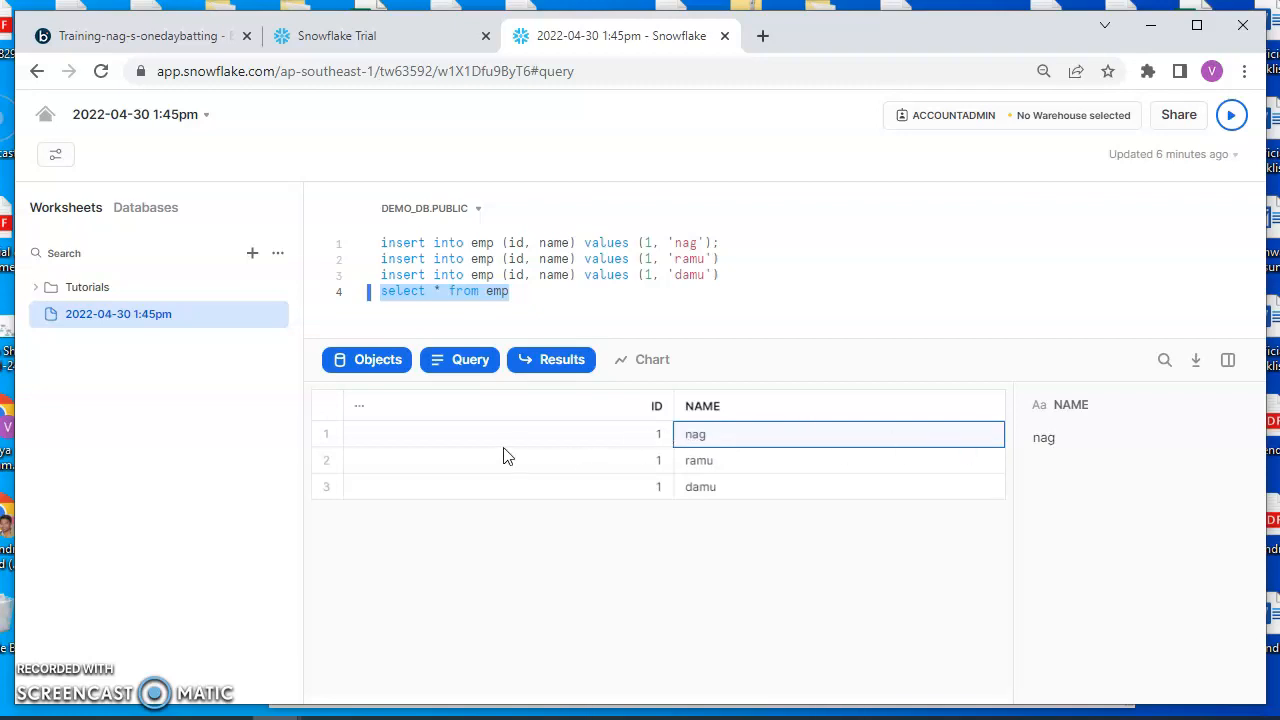
{"action": "left_click", "coordinate": [350, 38]}
{"action": "left_click", "coordinate": [136, 35]}
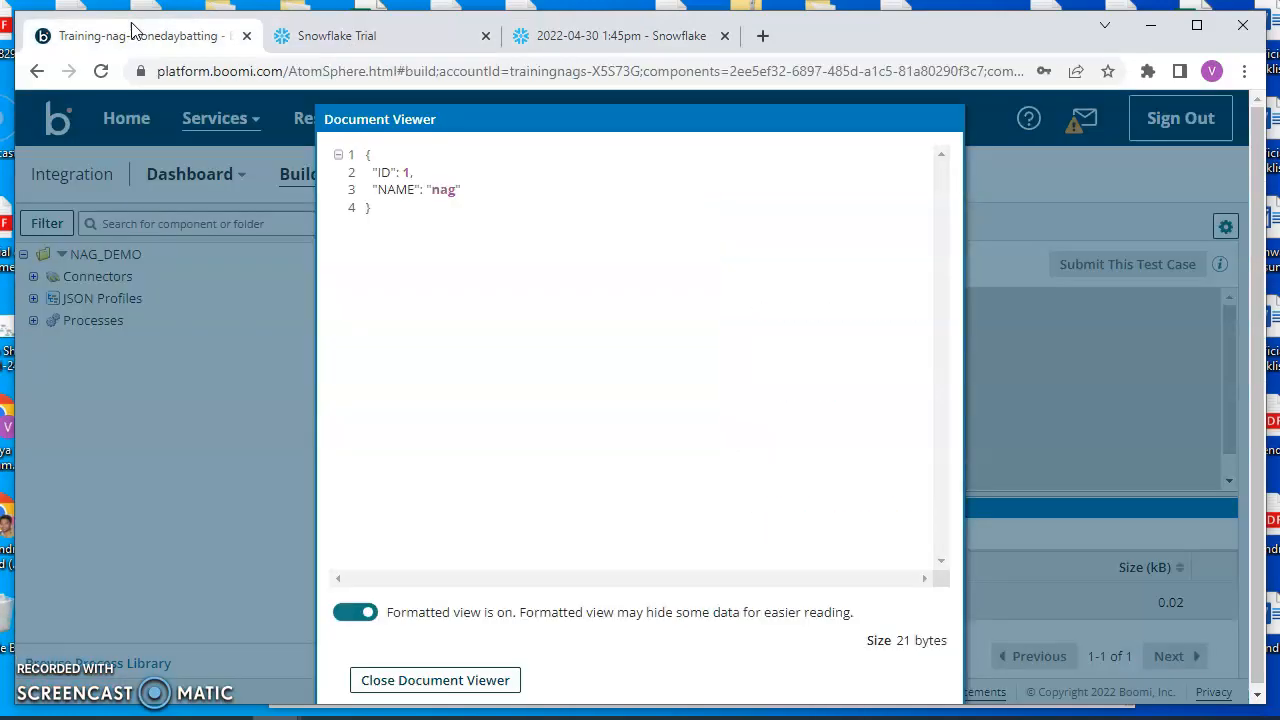
Step: Return to editing the snowflake_demo process and set the static value of snowflake_db_connecter's name parameter to another employee's name from the emp table
{"action": "left_click", "coordinate": [448, 683]}
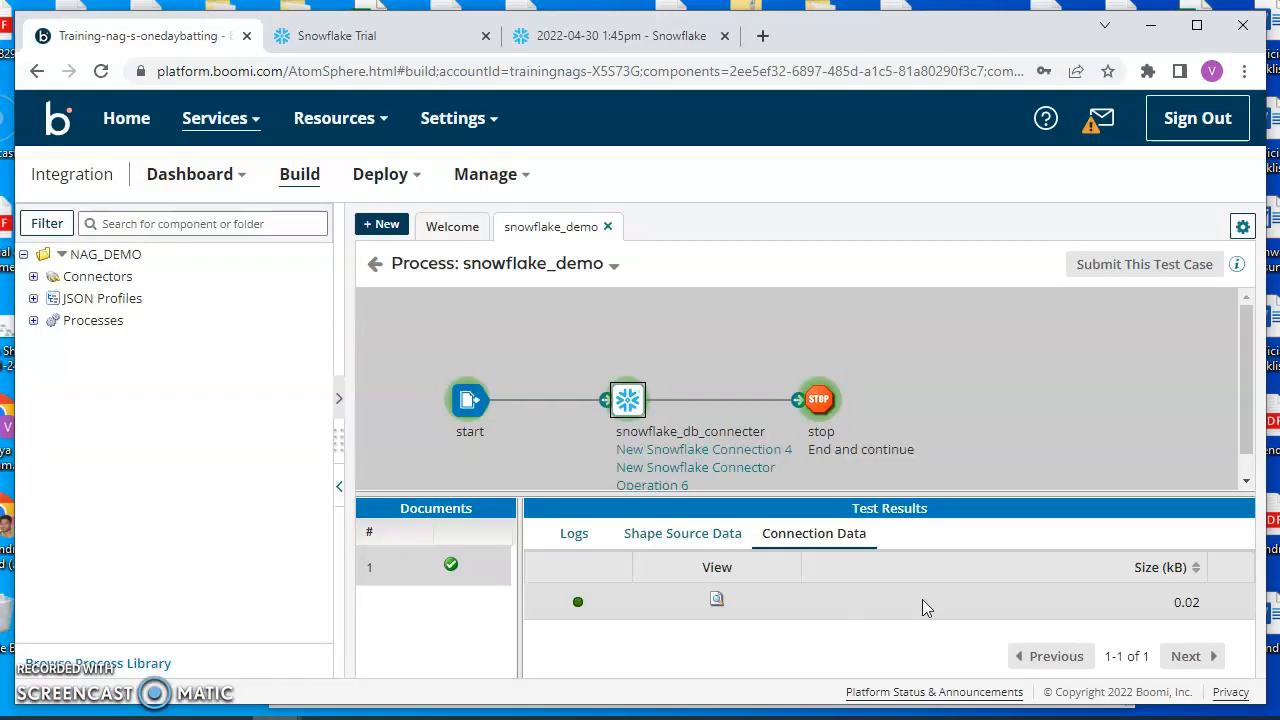
{"action": "left_click", "coordinate": [374, 263]}
{"action": "mouse_move", "coordinate": [940, 425]}
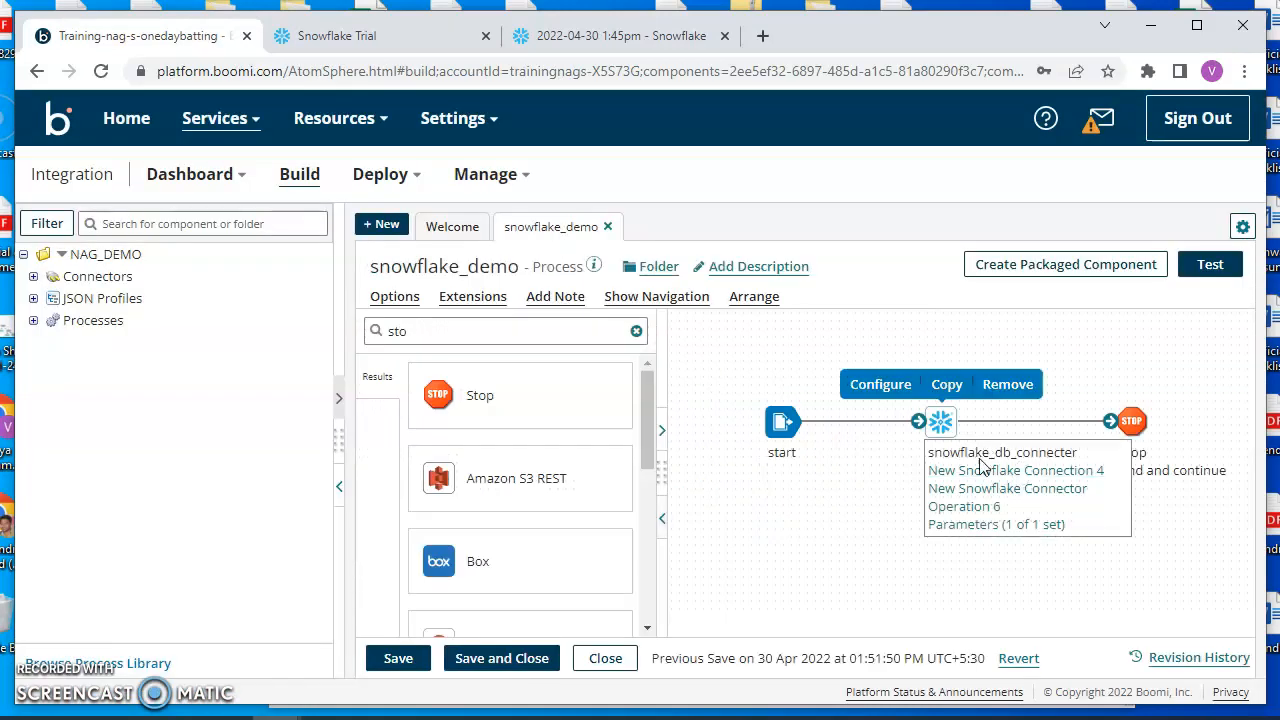
{"action": "left_click", "coordinate": [986, 527]}
{"action": "scroll", "coordinate": [780, 530], "scroll_direction": "down", "scroll_amount": 2}
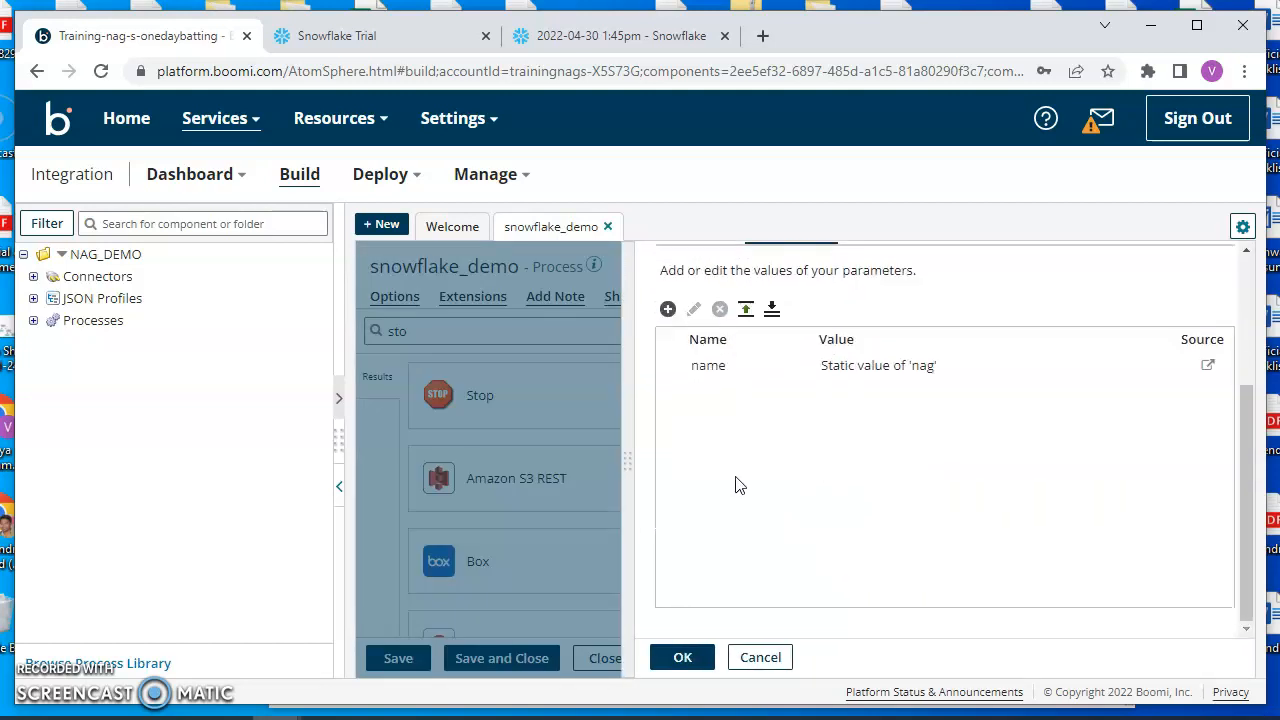
{"action": "left_click", "coordinate": [711, 364]}
{"action": "left_click", "coordinate": [700, 318]}
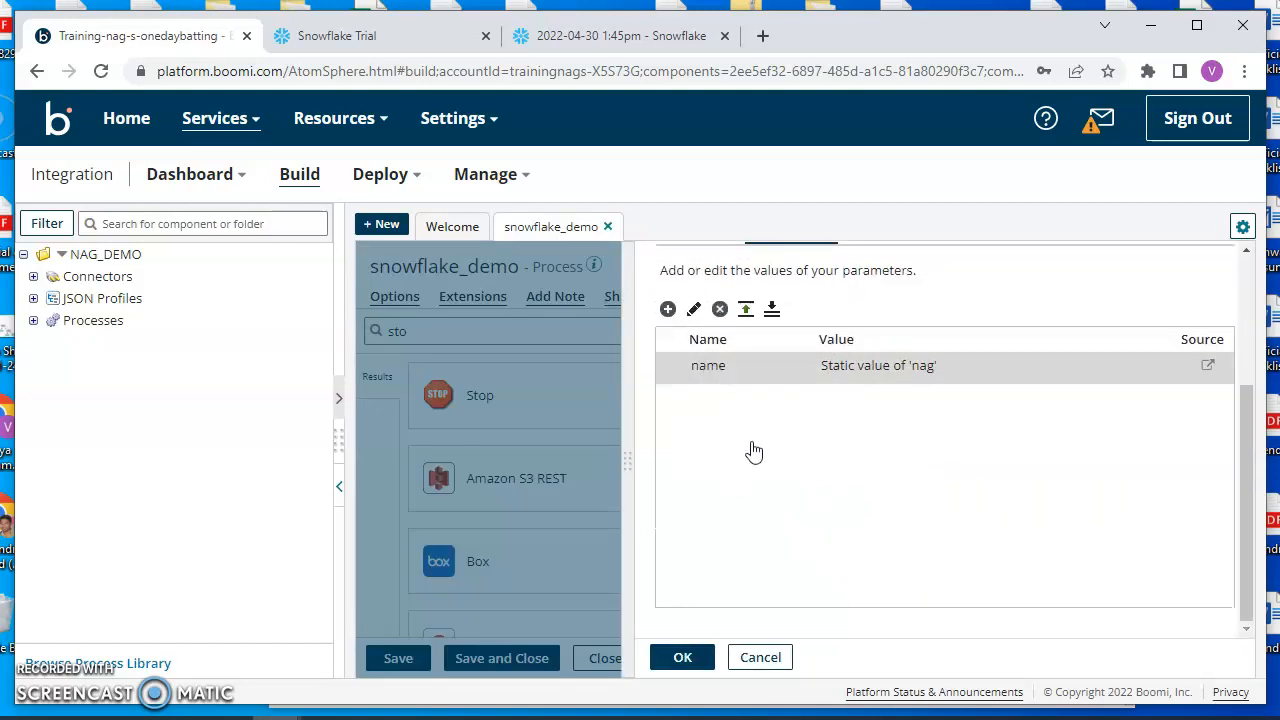
{"action": "left_click_drag", "start_coordinate": [592, 260], "coordinate": [545, 258]}
{"action": "type", "text": "la"}
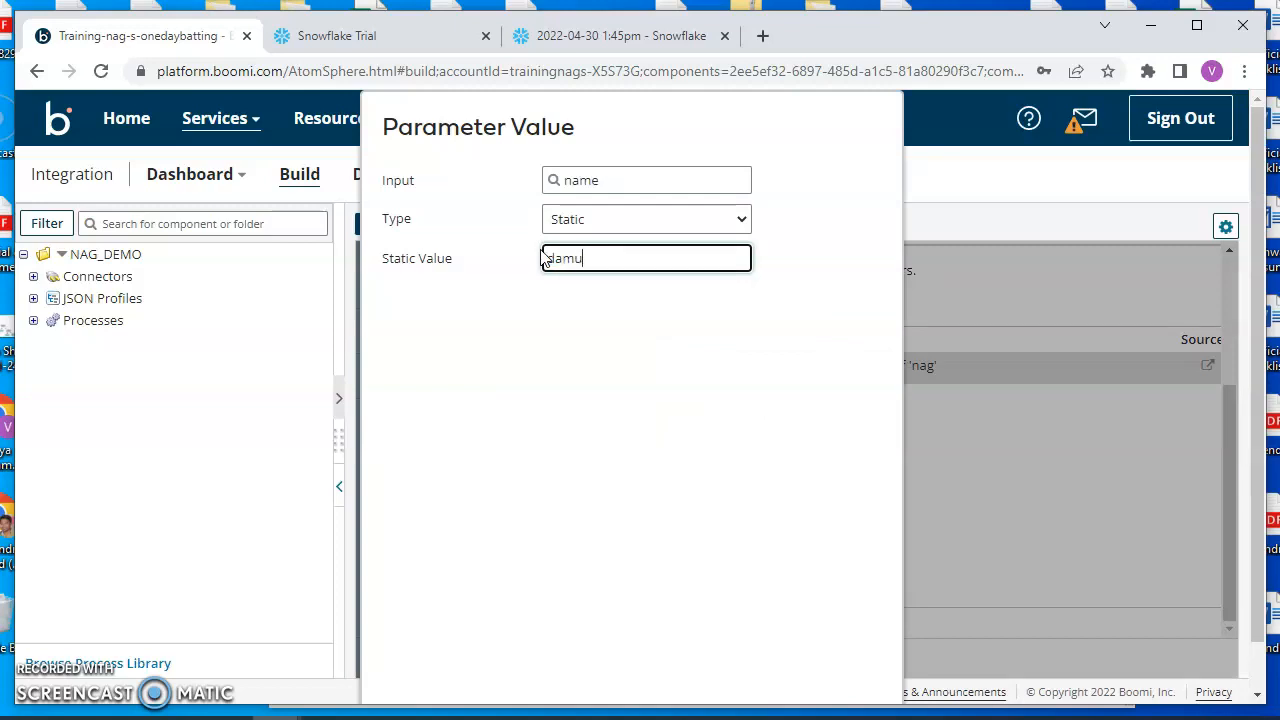
{"action": "type", "text": "mu"}
{"action": "scroll", "coordinate": [590, 410], "scroll_direction": "down", "scroll_amount": 1}
{"action": "left_click", "coordinate": [412, 688]}
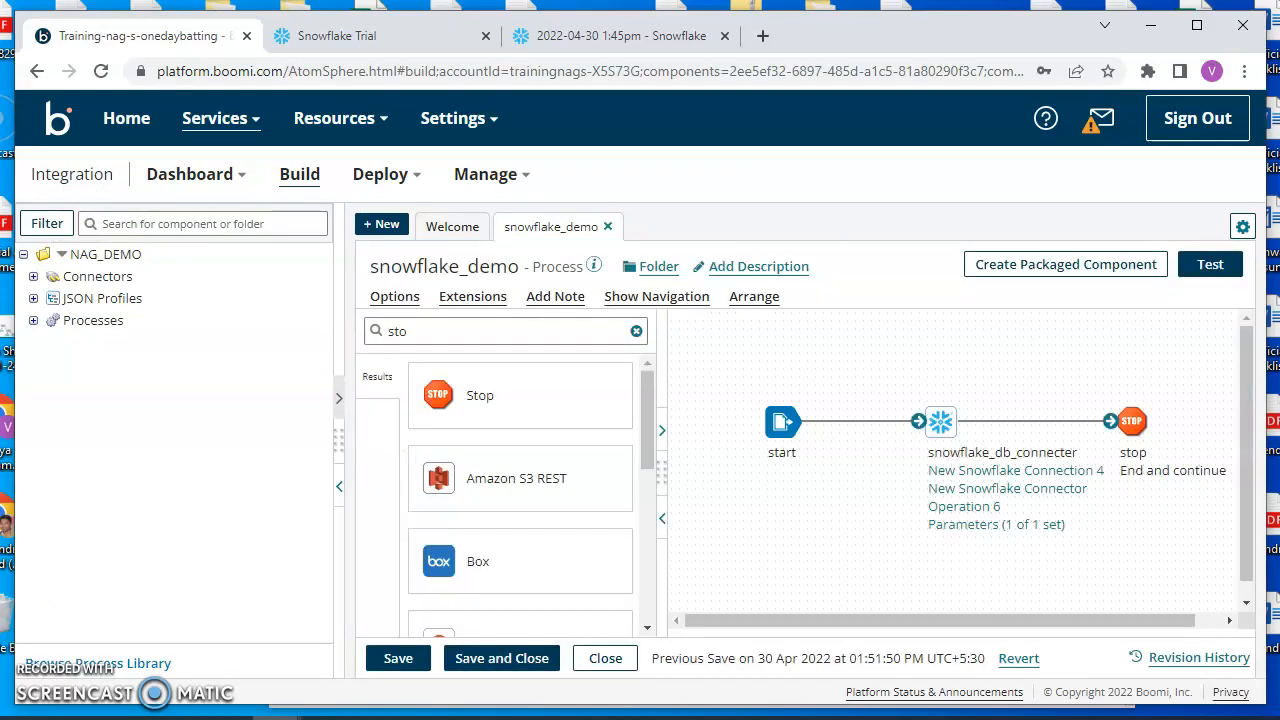
Step: Save the changed snowflake_demo process and run a new test on local_atom
{"action": "left_click", "coordinate": [1218, 264]}
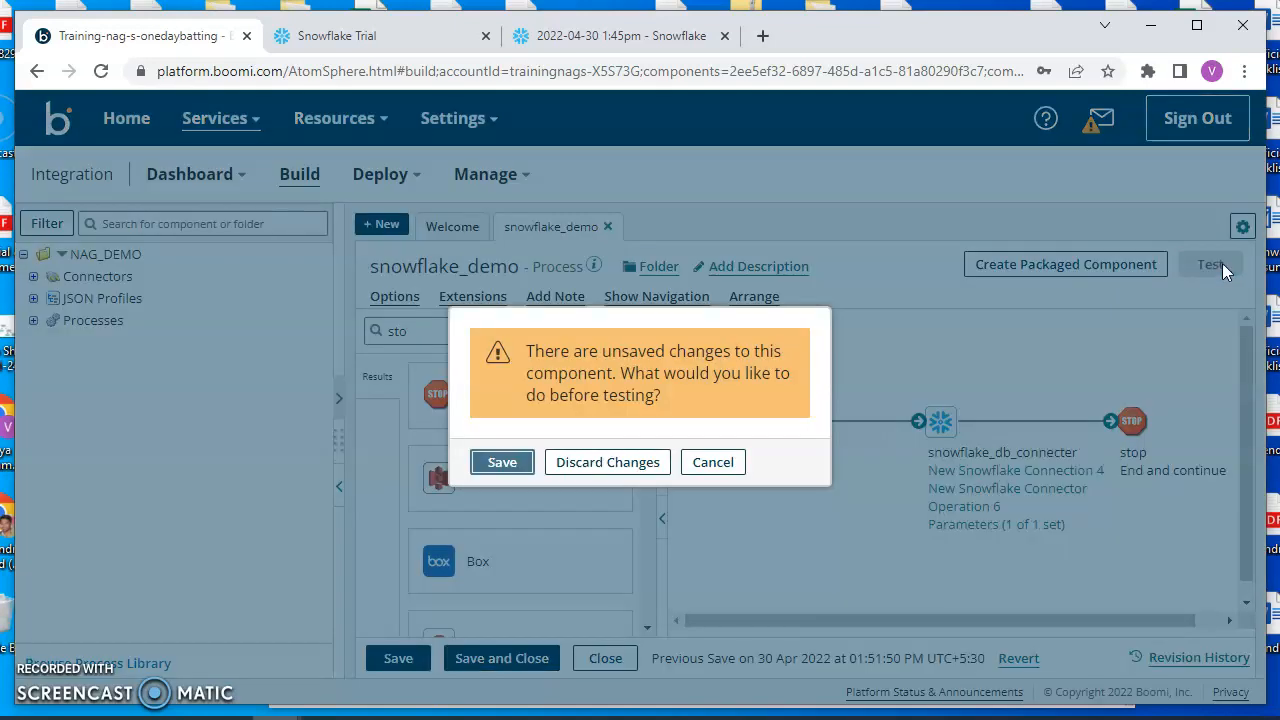
{"action": "left_click", "coordinate": [490, 466]}
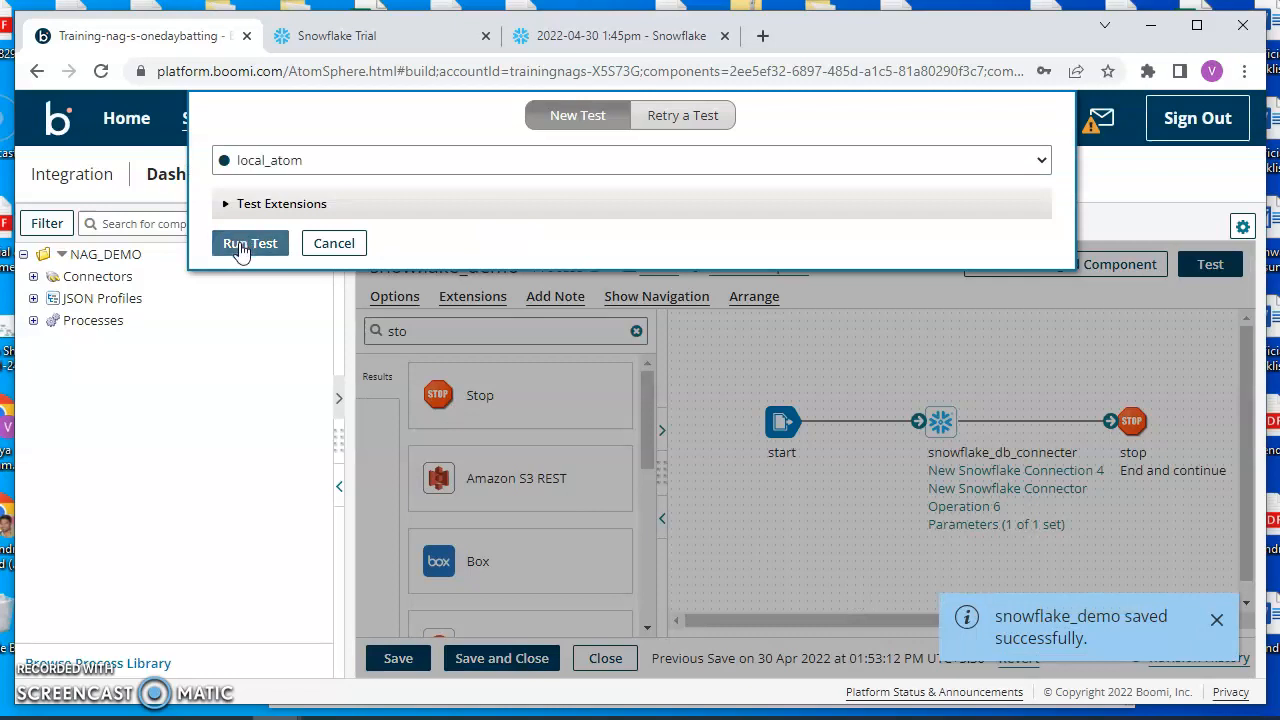
{"action": "left_click", "coordinate": [245, 245]}
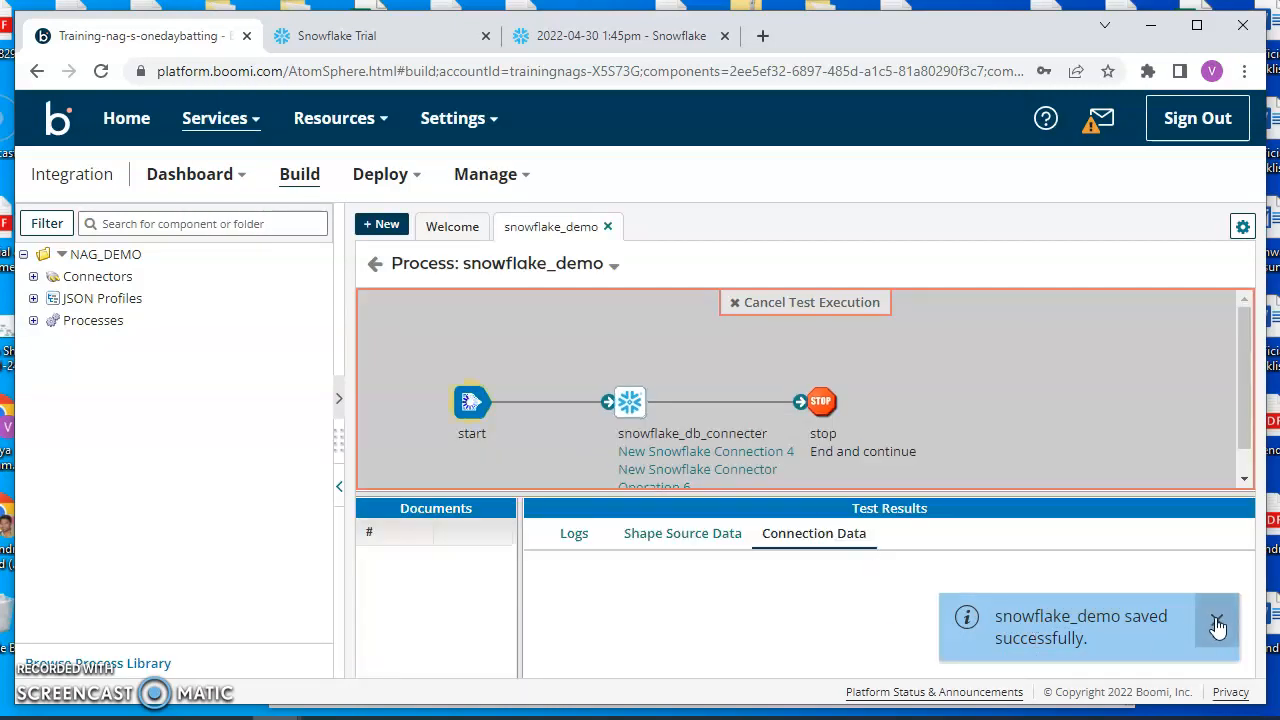
{"action": "left_click", "coordinate": [1217, 622]}
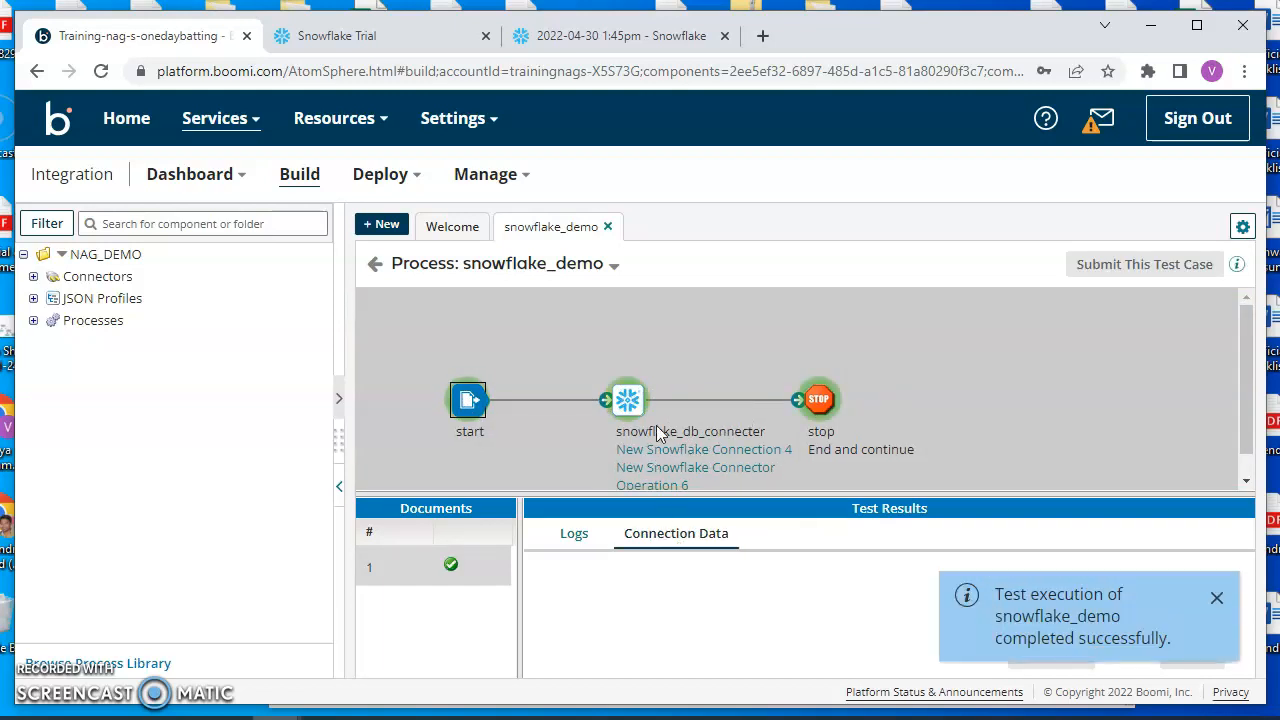
Step: View the document returned in snowflake_db_connecter's connection data, check its NAME value, and close the document
{"action": "left_click", "coordinate": [633, 404]}
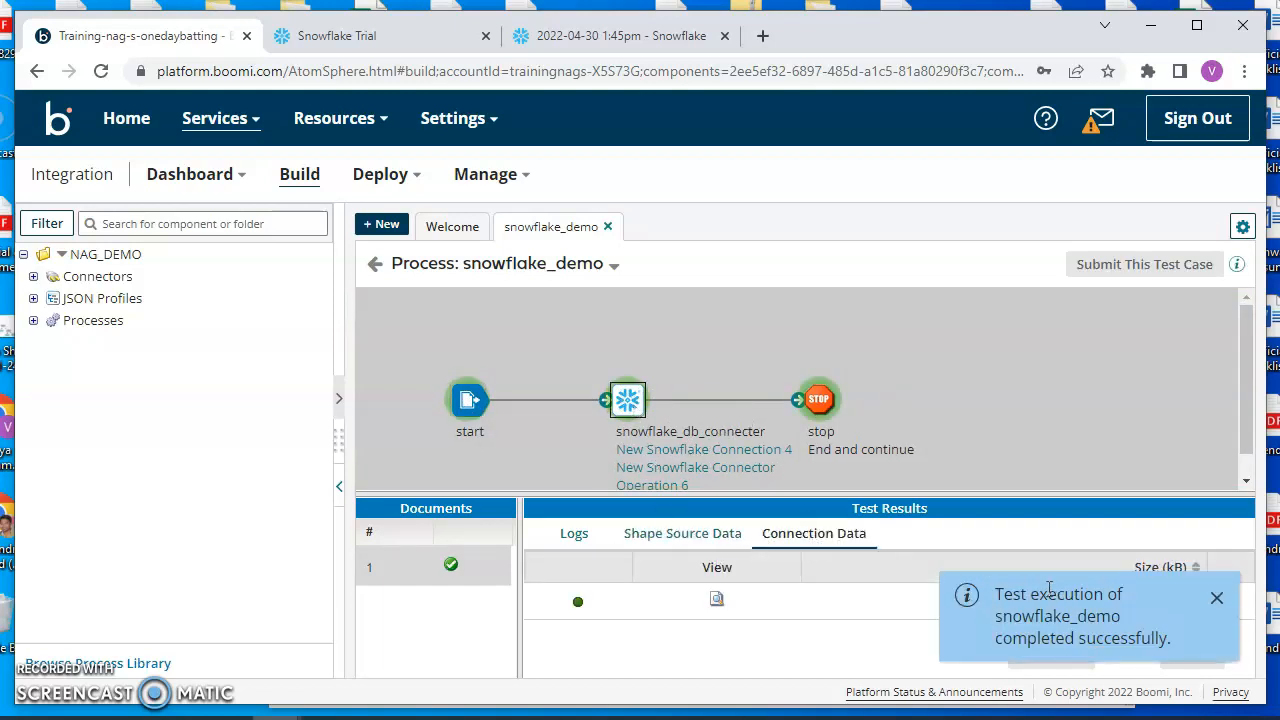
{"action": "left_click", "coordinate": [1216, 598]}
{"action": "double_click", "coordinate": [718, 601]}
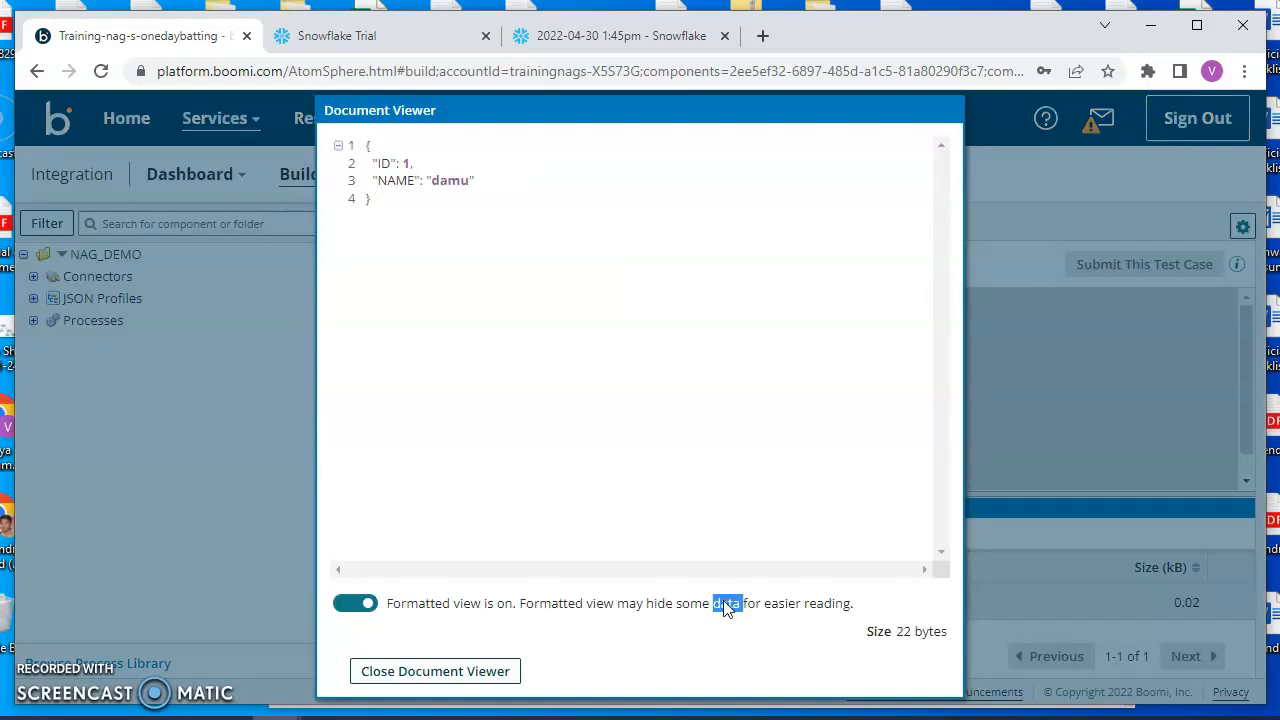
{"action": "left_click", "coordinate": [370, 162]}
{"action": "left_click_drag", "start_coordinate": [371, 180], "coordinate": [472, 189]}
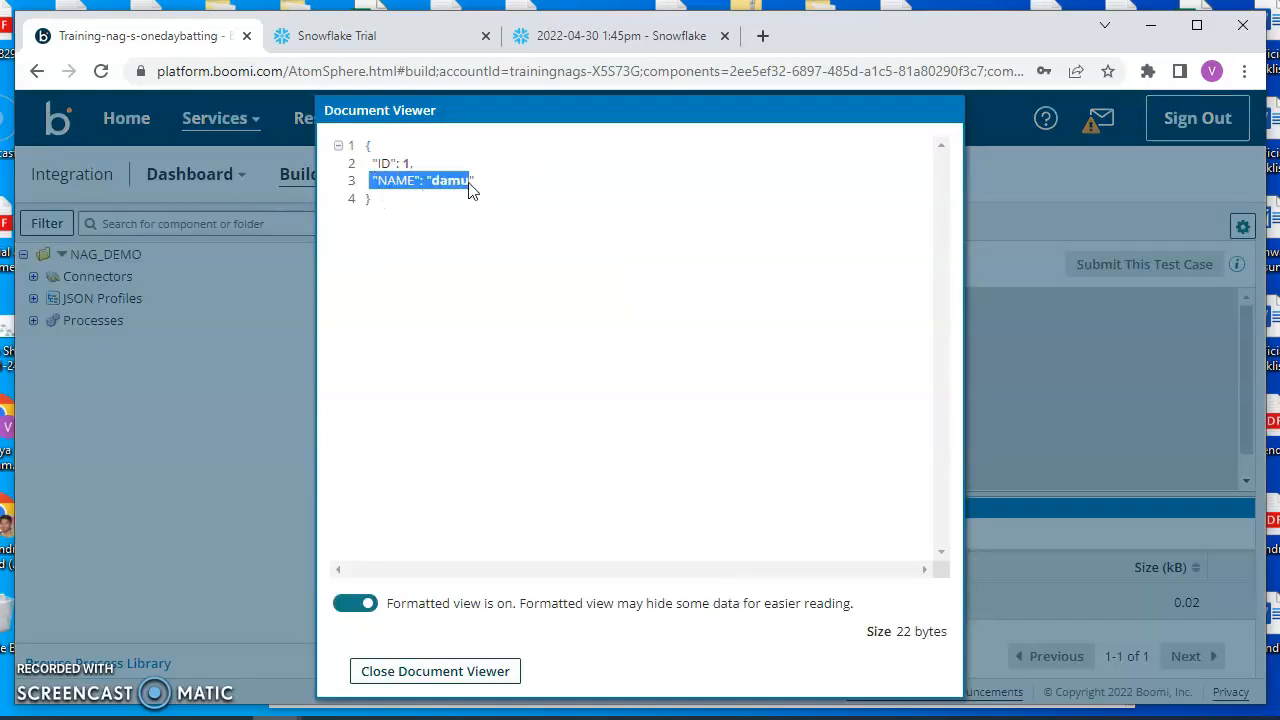
{"action": "left_click", "coordinate": [522, 314]}
{"action": "left_click", "coordinate": [480, 672]}
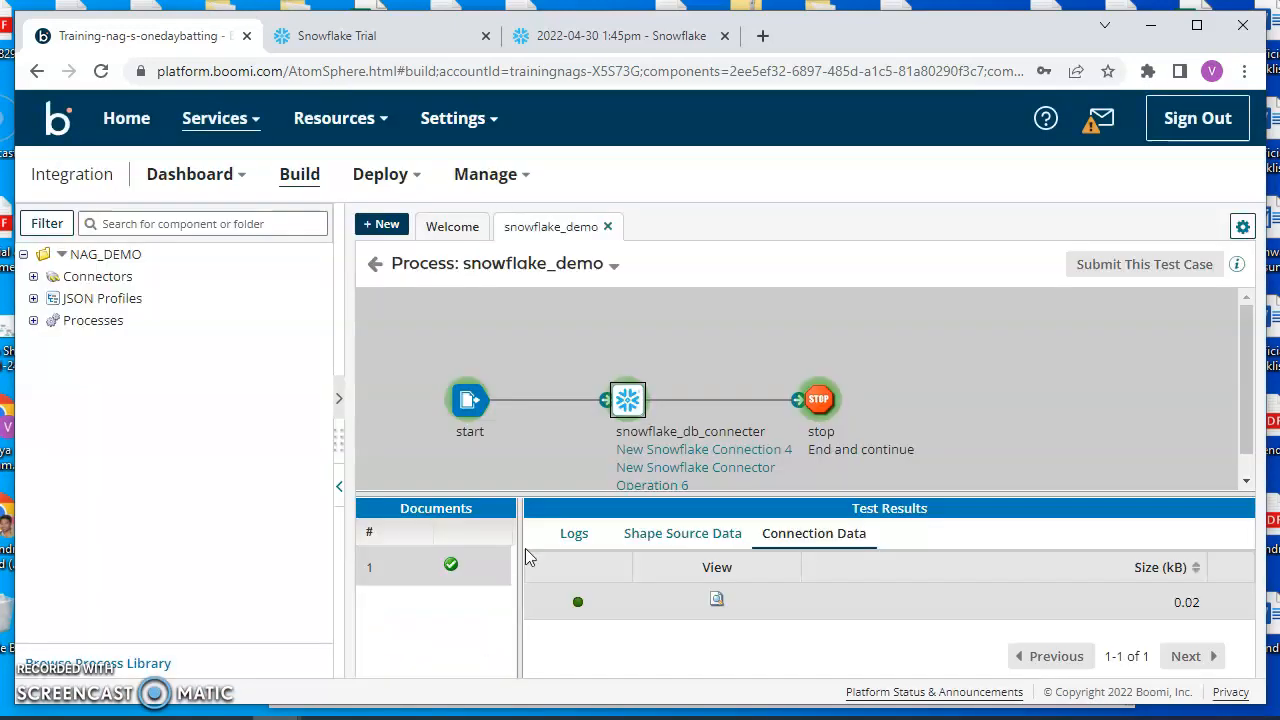
{"action": "scroll", "coordinate": [815, 388], "scroll_direction": "down", "scroll_amount": 1}
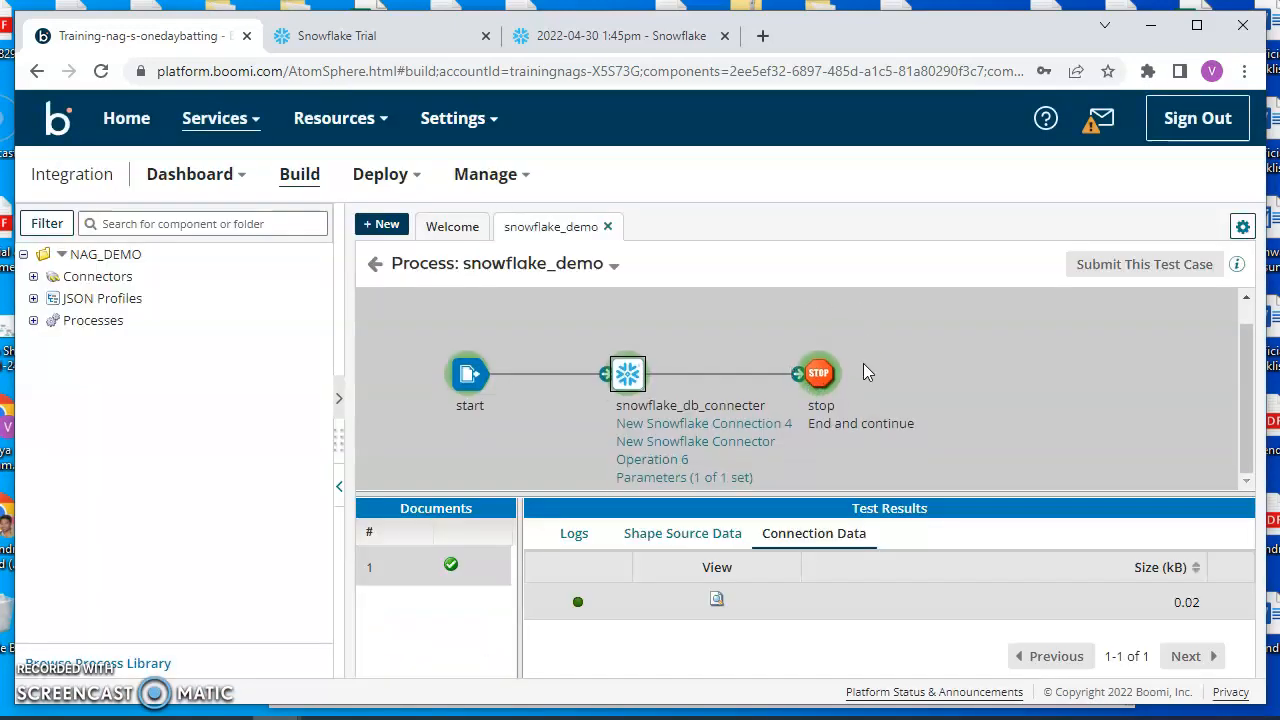